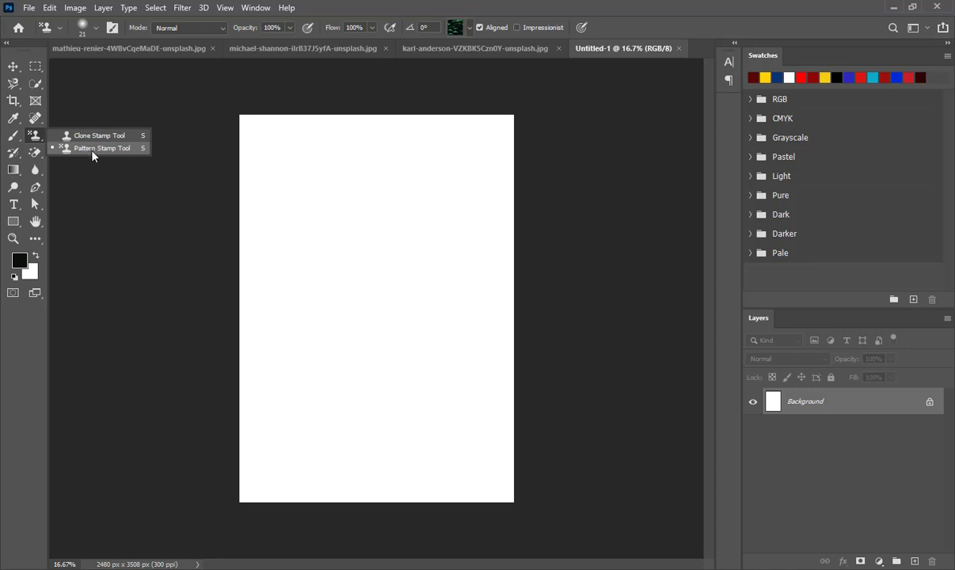
- Activate the Pattern Stamp Tool and choose the green grass pattern from the Grass group
{"action": "left_click", "coordinate": [92, 152]}
{"action": "left_click", "coordinate": [456, 28]}
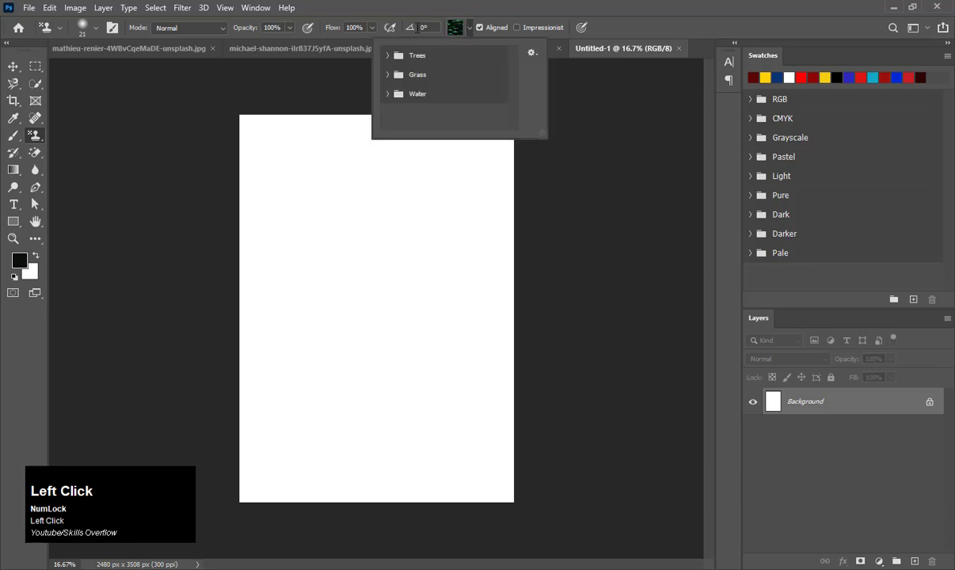
{"action": "left_click", "coordinate": [387, 75]}
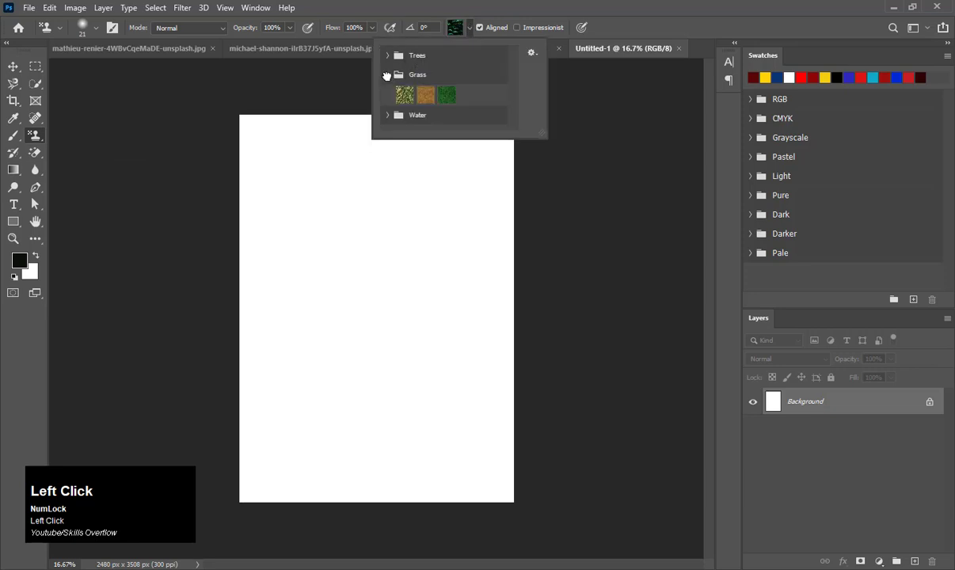
{"action": "left_click", "coordinate": [447, 97]}
{"action": "left_click", "coordinate": [416, 227]}
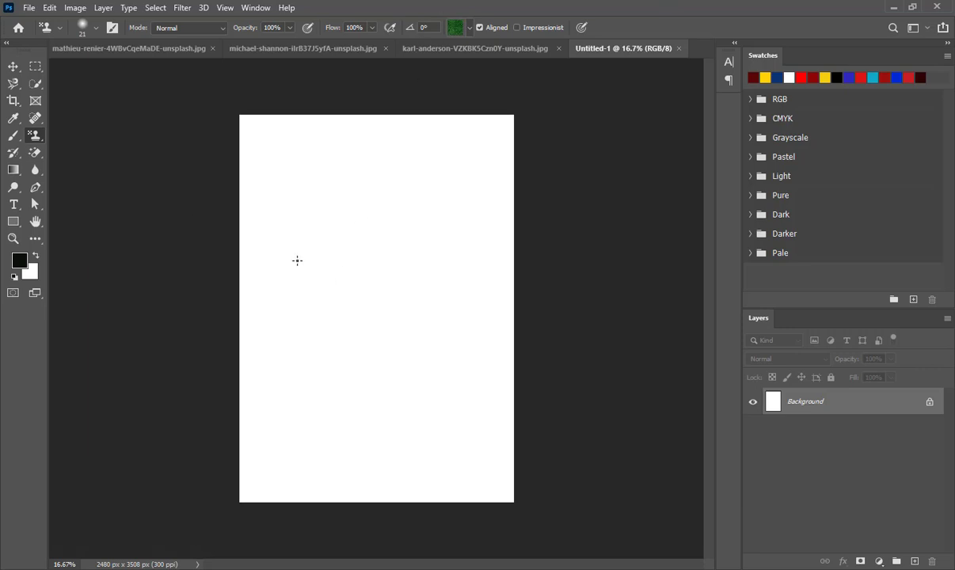
- Try out the Pattern Stamp brush at different sizes, up to 1400 px and back down to 125 px
{"action": "key", "text": "bracketright"}
{"action": "key", "text": "bracketright"}
{"action": "key", "text": "bracketright"}
{"action": "key", "text": "bracketright"}
{"action": "key", "text": "bracketright"}
{"action": "key", "text": "bracketright"}
{"action": "key", "text": "bracketright"}
{"action": "key", "text": "bracketright"}
{"action": "key", "text": "bracketright"}
{"action": "key", "text": "bracketright"}
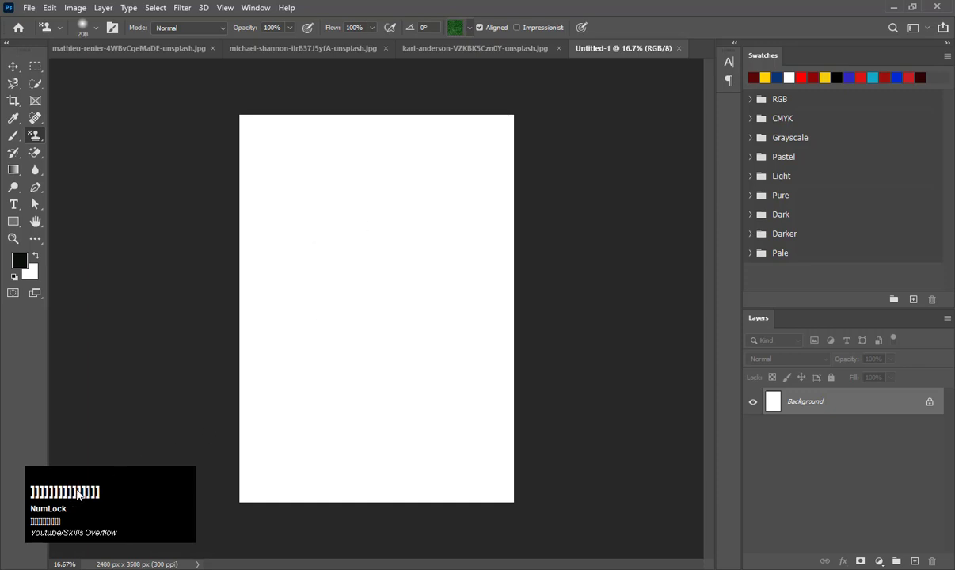
{"action": "key", "text": "bracketright"}
{"action": "key", "text": "bracketright"}
{"action": "key", "text": "bracketright"}
{"action": "key", "text": "bracketright"}
{"action": "key", "text": "bracketright"}
{"action": "key", "text": "bracketright"}
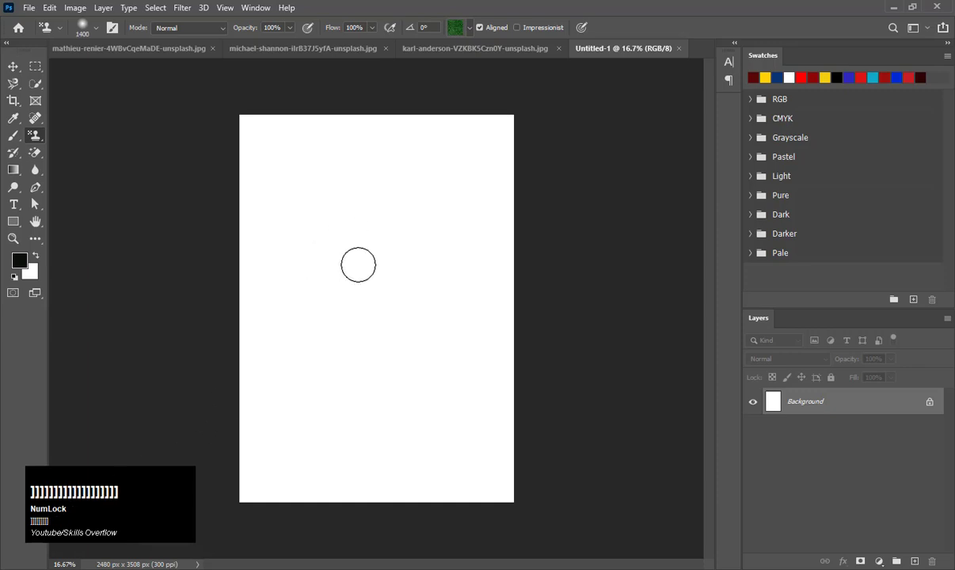
{"action": "key", "text": "bracketright"}
{"action": "key", "text": "bracketright"}
{"action": "key", "text": "bracketright"}
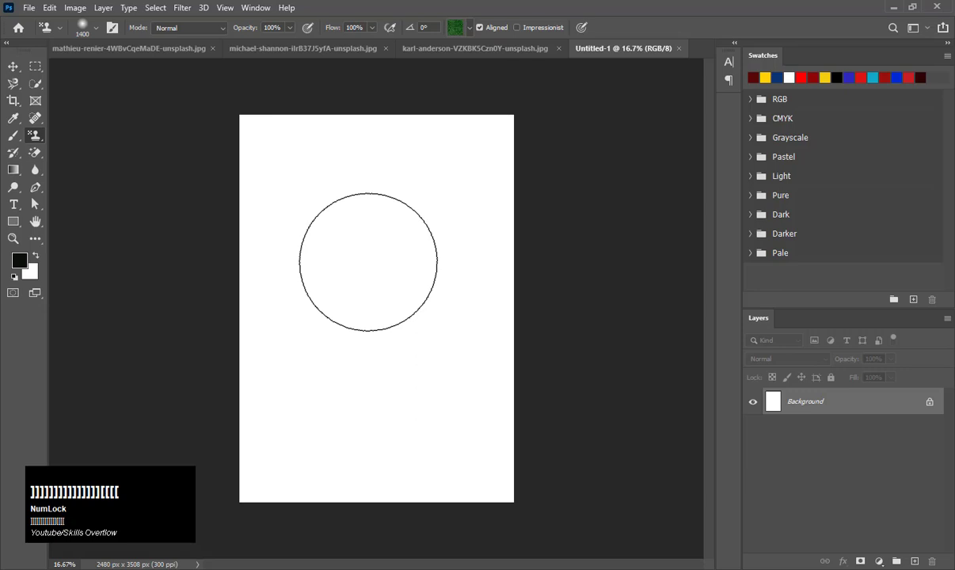
{"action": "key", "text": "bracketleft"}
{"action": "key", "text": "bracketleft"}
{"action": "key", "text": "bracketleft"}
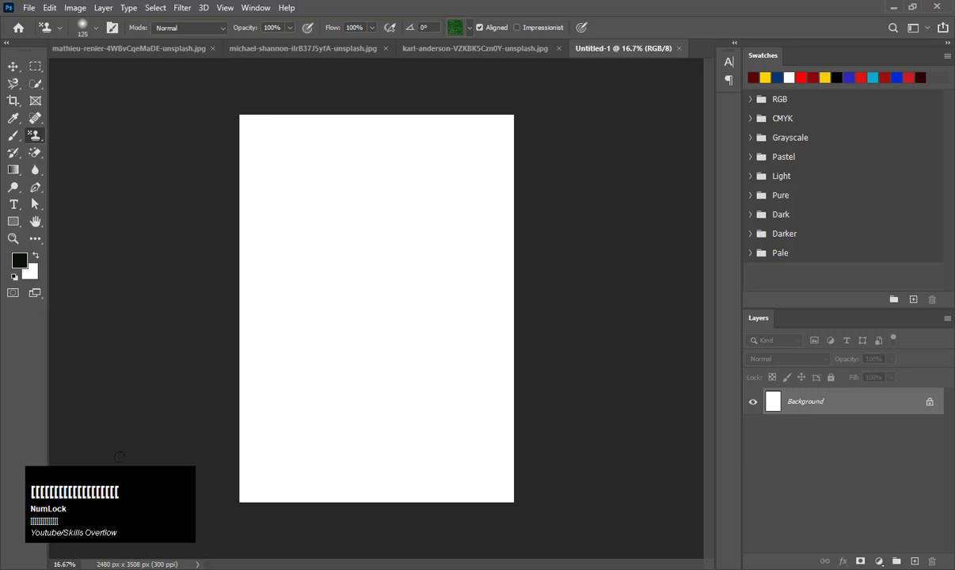
{"action": "key", "text": "bracketright"}
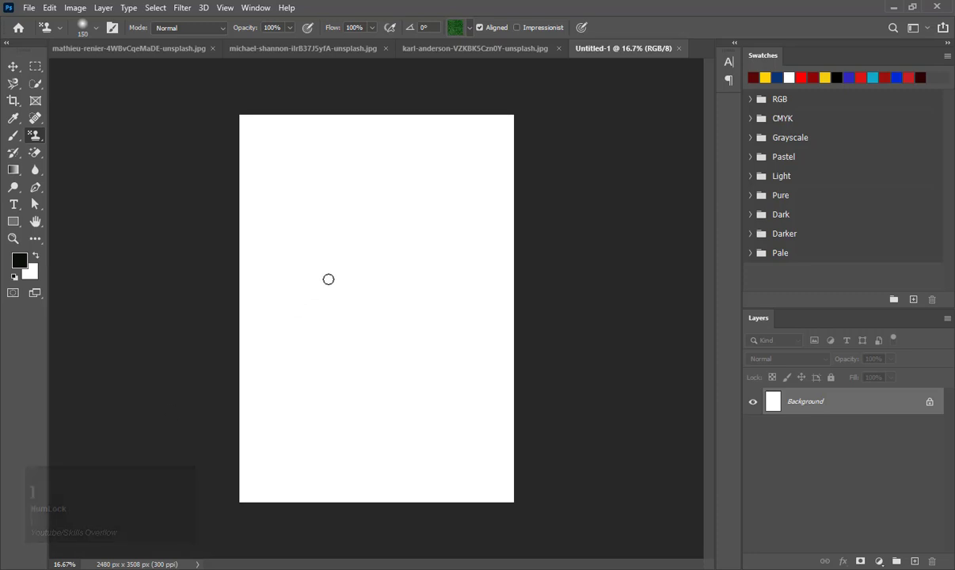
{"action": "key", "text": "bracketleft"}
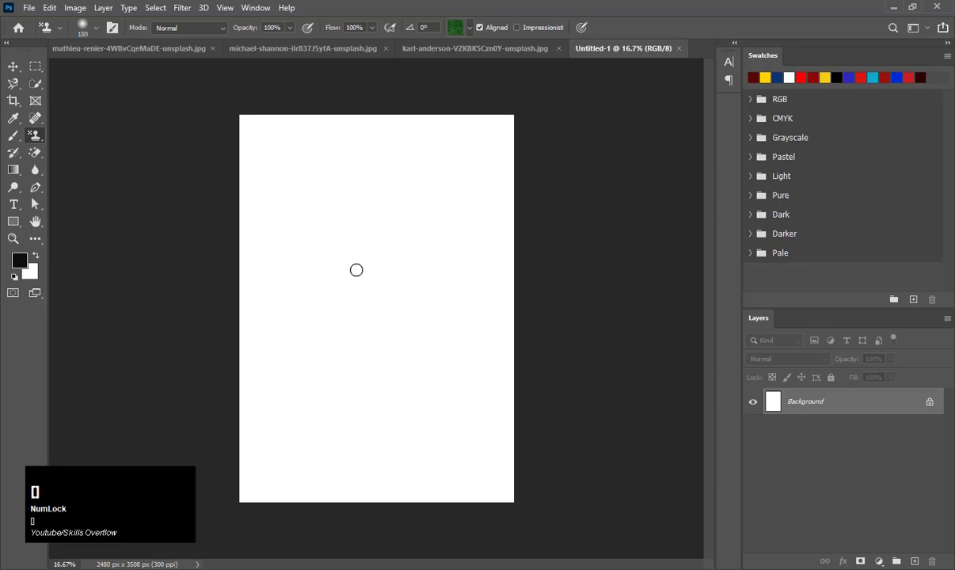
- Enlarge the brush to 900 px and paint the entire canvas with the green grass pattern
{"action": "key", "text": "bracketright"}
{"action": "key", "text": "bracketright"}
{"action": "key", "text": "bracketright"}
{"action": "key", "text": "bracketright"}
{"action": "key", "text": "bracketright"}
{"action": "key", "text": "bracketright"}
{"action": "key", "text": "bracketright"}
{"action": "key", "text": "bracketright"}
{"action": "key", "text": "bracketright"}
{"action": "key", "text": "bracketright"}
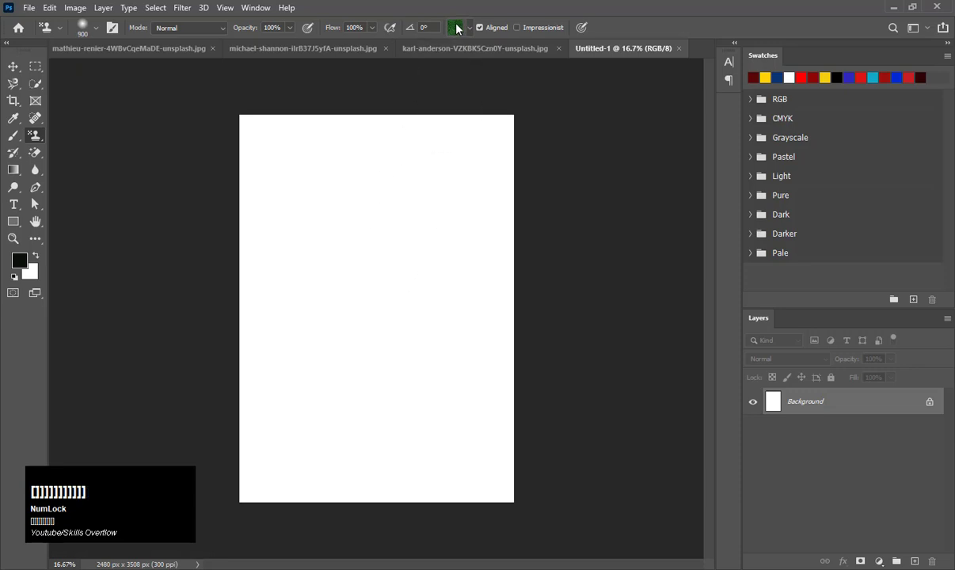
{"action": "mouse_move", "coordinate": [418, 148]}
{"action": "left_mouse_down"}
{"action": "mouse_move", "coordinate": [315, 215]}
{"action": "mouse_move", "coordinate": [441, 161]}
{"action": "mouse_move", "coordinate": [378, 293]}
{"action": "mouse_move", "coordinate": [369, 243]}
{"action": "mouse_move", "coordinate": [416, 137]}
{"action": "mouse_move", "coordinate": [167, 253]}
{"action": "mouse_move", "coordinate": [240, 328]}
{"action": "mouse_move", "coordinate": [273, 323]}
{"action": "mouse_move", "coordinate": [284, 176]}
{"action": "mouse_move", "coordinate": [278, 274]}
{"action": "mouse_move", "coordinate": [377, 454]}
{"action": "mouse_move", "coordinate": [400, 435]}
{"action": "mouse_move", "coordinate": [495, 459]}
{"action": "mouse_move", "coordinate": [490, 502]}
{"action": "mouse_move", "coordinate": [541, 461]}
{"action": "mouse_move", "coordinate": [495, 131]}
{"action": "mouse_move", "coordinate": [368, 125]}
{"action": "mouse_move", "coordinate": [252, 155]}
{"action": "mouse_move", "coordinate": [259, 108]}
{"action": "mouse_move", "coordinate": [319, 513]}
{"action": "mouse_move", "coordinate": [343, 502]}
{"action": "mouse_move", "coordinate": [246, 465]}
{"action": "mouse_move", "coordinate": [402, 504]}
{"action": "mouse_move", "coordinate": [467, 480]}
{"action": "mouse_move", "coordinate": [502, 247]}
{"action": "mouse_move", "coordinate": [495, 357]}
{"action": "mouse_move", "coordinate": [502, 342]}
{"action": "mouse_move", "coordinate": [505, 192]}
{"action": "mouse_move", "coordinate": [516, 147]}
{"action": "mouse_move", "coordinate": [276, 124]}
{"action": "mouse_move", "coordinate": [257, 168]}
{"action": "mouse_move", "coordinate": [327, 354]}
{"action": "mouse_move", "coordinate": [456, 473]}
{"action": "mouse_move", "coordinate": [444, 365]}
{"action": "mouse_move", "coordinate": [349, 293]}
{"action": "mouse_move", "coordinate": [388, 220]}
{"action": "mouse_move", "coordinate": [352, 174]}
{"action": "mouse_move", "coordinate": [337, 213]}
{"action": "mouse_move", "coordinate": [351, 315]}
{"action": "left_mouse_up"}
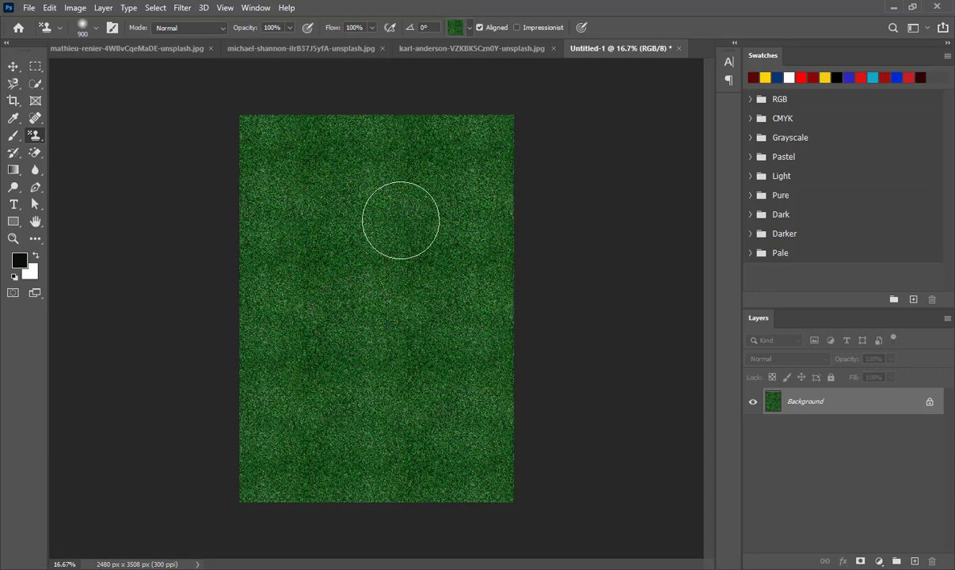
{"action": "mouse_move", "coordinate": [462, 127]}
{"action": "left_mouse_down"}
{"action": "mouse_move", "coordinate": [268, 185]}
{"action": "mouse_move", "coordinate": [304, 438]}
{"action": "mouse_move", "coordinate": [501, 333]}
{"action": "mouse_move", "coordinate": [443, 196]}
{"action": "left_mouse_up"}
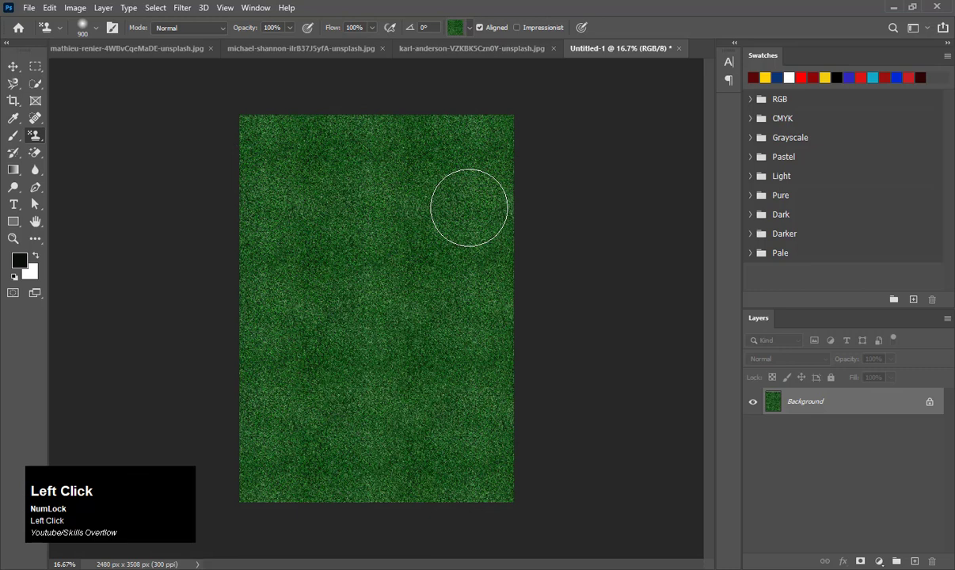
- Choose the orange-brown dry grass pattern and paint it over most of the green canvas
{"action": "left_click", "coordinate": [469, 27]}
{"action": "left_click", "coordinate": [419, 97]}
{"action": "mouse_move", "coordinate": [484, 237]}
{"action": "left_mouse_down"}
{"action": "mouse_move", "coordinate": [430, 295]}
{"action": "mouse_move", "coordinate": [423, 216]}
{"action": "mouse_move", "coordinate": [343, 243]}
{"action": "mouse_move", "coordinate": [385, 172]}
{"action": "mouse_move", "coordinate": [350, 221]}
{"action": "mouse_move", "coordinate": [317, 194]}
{"action": "mouse_move", "coordinate": [288, 212]}
{"action": "mouse_move", "coordinate": [349, 240]}
{"action": "mouse_move", "coordinate": [464, 251]}
{"action": "mouse_move", "coordinate": [480, 345]}
{"action": "mouse_move", "coordinate": [434, 231]}
{"action": "mouse_move", "coordinate": [335, 145]}
{"action": "mouse_move", "coordinate": [278, 49]}
{"action": "left_mouse_up"}
- Set the stamp's opacity to 51% and flow to 47%, and paint dry grass over the remaining green areas
{"action": "left_click", "coordinate": [290, 28]}
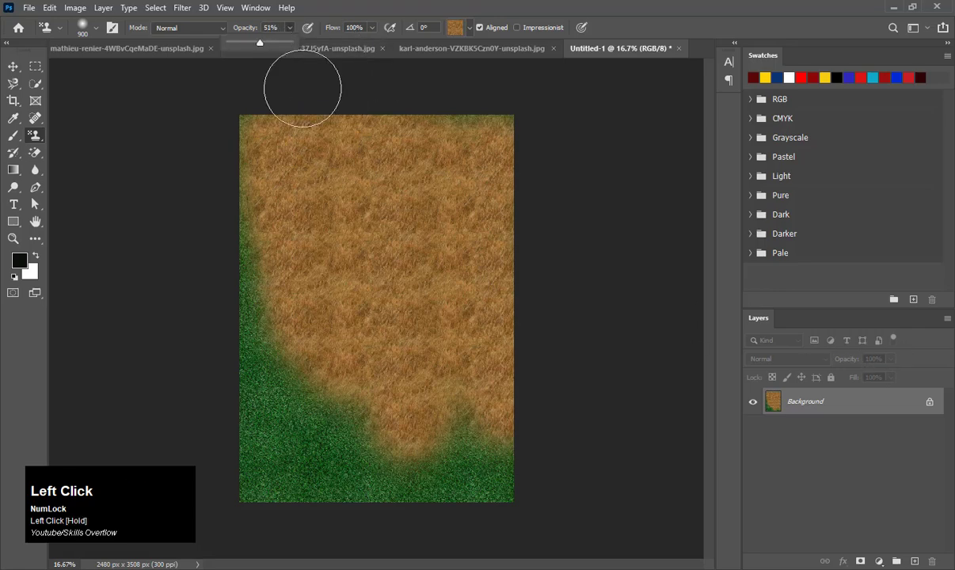
{"action": "left_click", "coordinate": [372, 28]}
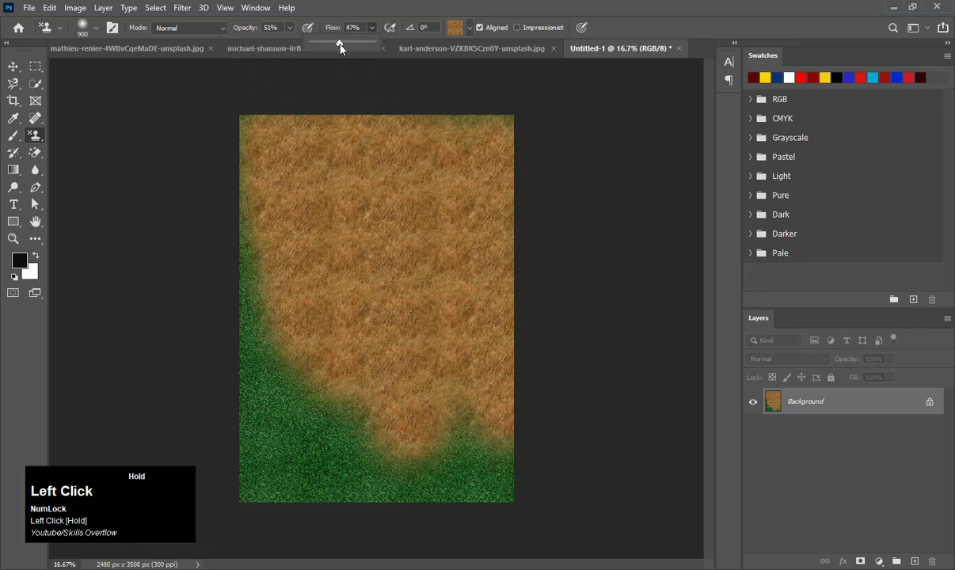
{"action": "mouse_move", "coordinate": [337, 321]}
{"action": "left_mouse_down"}
{"action": "mouse_move", "coordinate": [307, 398]}
{"action": "mouse_move", "coordinate": [287, 382]}
{"action": "mouse_move", "coordinate": [277, 403]}
{"action": "mouse_move", "coordinate": [290, 436]}
{"action": "mouse_move", "coordinate": [287, 364]}
{"action": "mouse_move", "coordinate": [312, 374]}
{"action": "mouse_move", "coordinate": [394, 503]}
{"action": "mouse_move", "coordinate": [415, 474]}
{"action": "mouse_move", "coordinate": [473, 446]}
{"action": "mouse_move", "coordinate": [502, 507]}
{"action": "mouse_move", "coordinate": [476, 449]}
{"action": "mouse_move", "coordinate": [469, 458]}
{"action": "mouse_move", "coordinate": [485, 516]}
{"action": "mouse_move", "coordinate": [454, 401]}
{"action": "mouse_move", "coordinate": [459, 354]}
{"action": "mouse_move", "coordinate": [513, 492]}
{"action": "mouse_move", "coordinate": [500, 445]}
{"action": "left_mouse_up"}
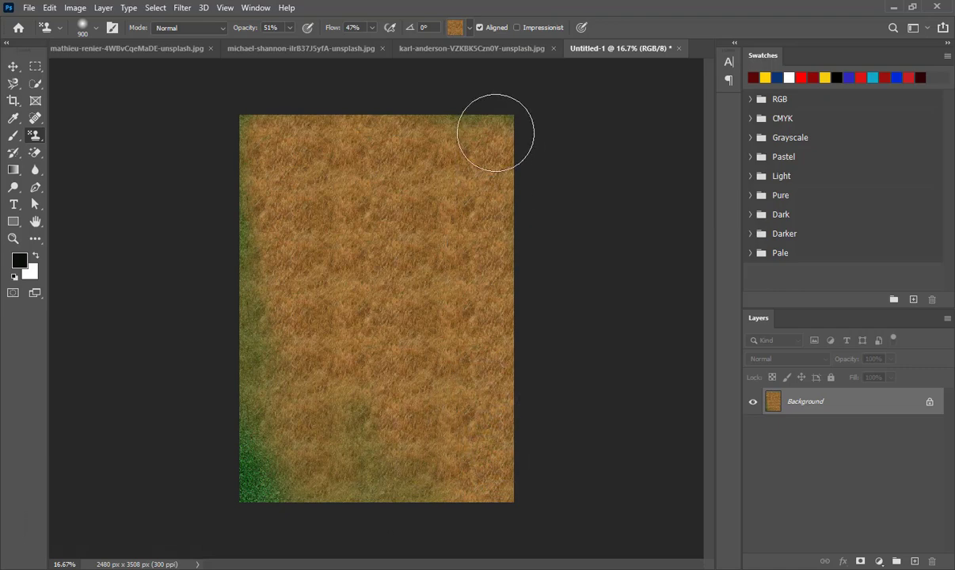
{"action": "mouse_move", "coordinate": [496, 132]}
{"action": "left_mouse_down"}
{"action": "mouse_move", "coordinate": [397, 124]}
{"action": "mouse_move", "coordinate": [486, 105]}
{"action": "mouse_move", "coordinate": [501, 109]}
{"action": "mouse_move", "coordinate": [475, 129]}
{"action": "mouse_move", "coordinate": [367, 130]}
{"action": "mouse_move", "coordinate": [558, 109]}
{"action": "mouse_move", "coordinate": [310, 157]}
{"action": "mouse_move", "coordinate": [264, 105]}
{"action": "mouse_move", "coordinate": [255, 222]}
{"action": "left_mouse_up"}
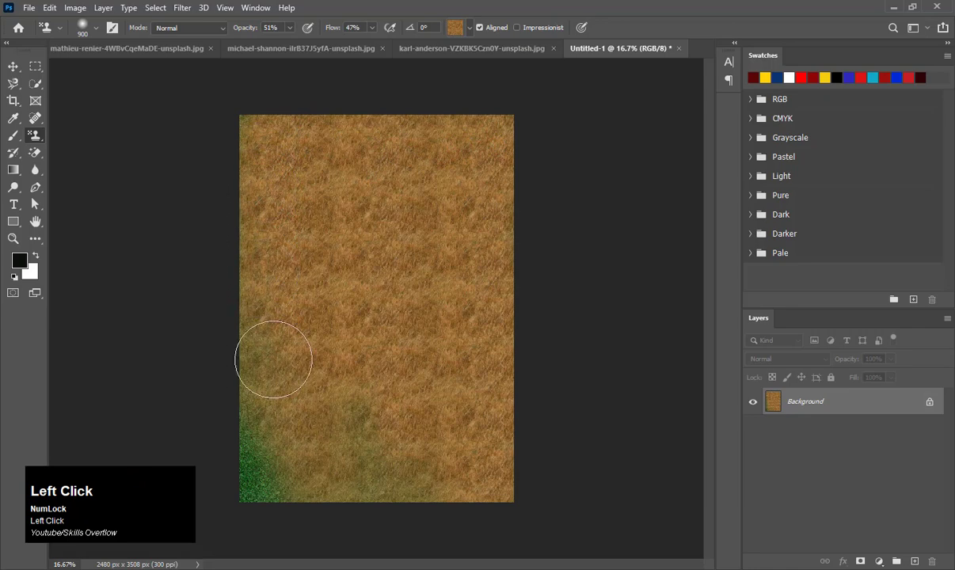
{"action": "mouse_move", "coordinate": [309, 366]}
{"action": "left_mouse_down"}
{"action": "mouse_move", "coordinate": [275, 462]}
{"action": "mouse_move", "coordinate": [239, 415]}
{"action": "mouse_move", "coordinate": [274, 465]}
{"action": "mouse_move", "coordinate": [333, 459]}
{"action": "left_mouse_up"}
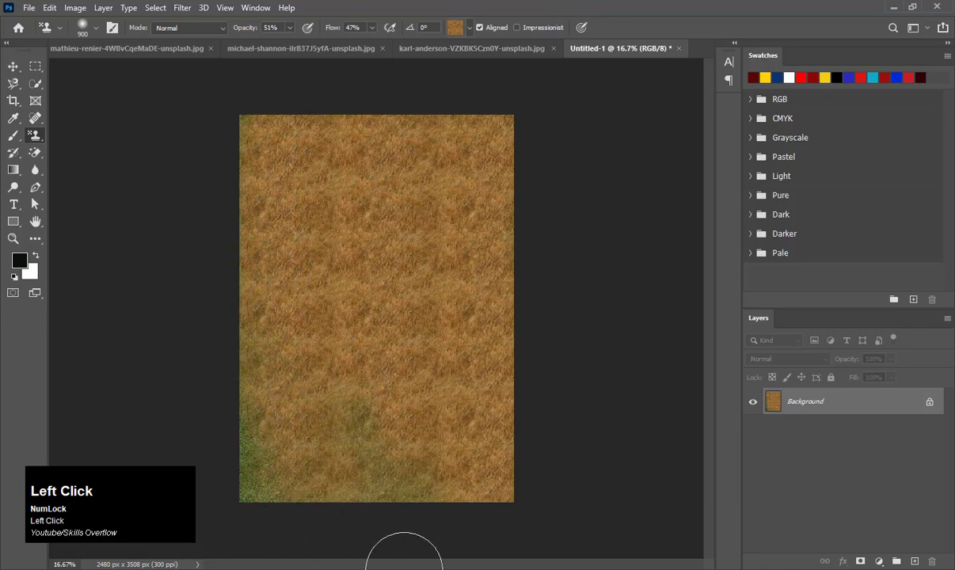
{"action": "mouse_move", "coordinate": [408, 563]}
{"action": "left_mouse_down"}
{"action": "mouse_move", "coordinate": [389, 516]}
{"action": "mouse_move", "coordinate": [384, 411]}
{"action": "mouse_move", "coordinate": [329, 341]}
{"action": "mouse_move", "coordinate": [380, 496]}
{"action": "mouse_move", "coordinate": [398, 495]}
{"action": "mouse_move", "coordinate": [400, 403]}
{"action": "left_mouse_up"}
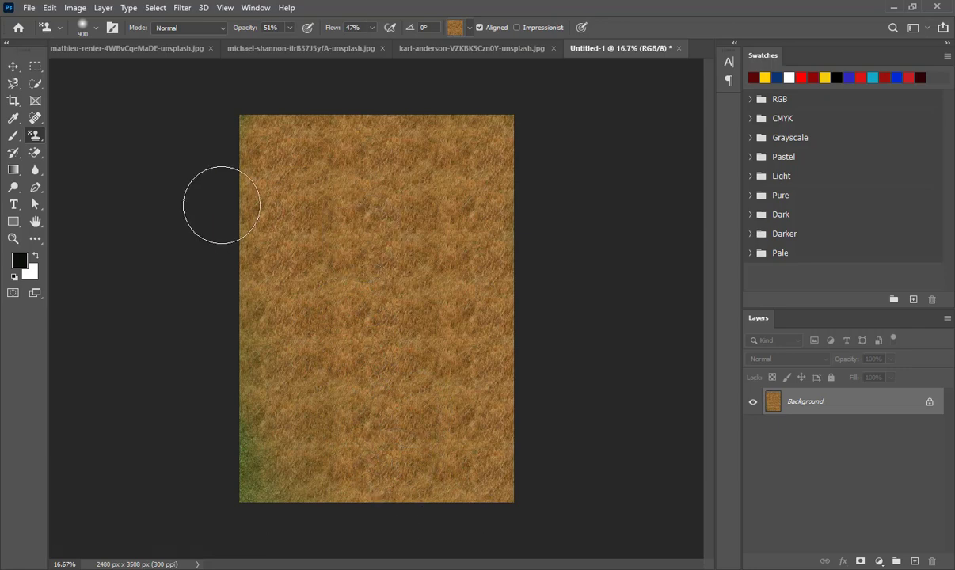
- Undo the semi-transparent dry grass strokes and part of the earlier full-opacity dry grass painting
{"action": "key", "text": "ctrl+z"}
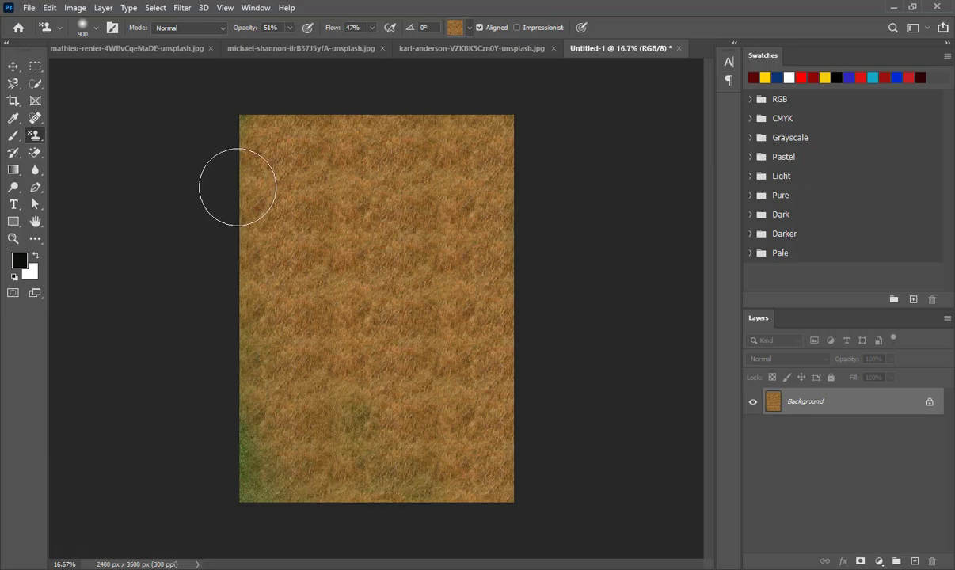
{"action": "key", "text": "ctrl+z"}
{"action": "key", "text": "ctrl+z"}
{"action": "key", "text": "ctrl+z"}
{"action": "key", "text": "ctrl+z"}
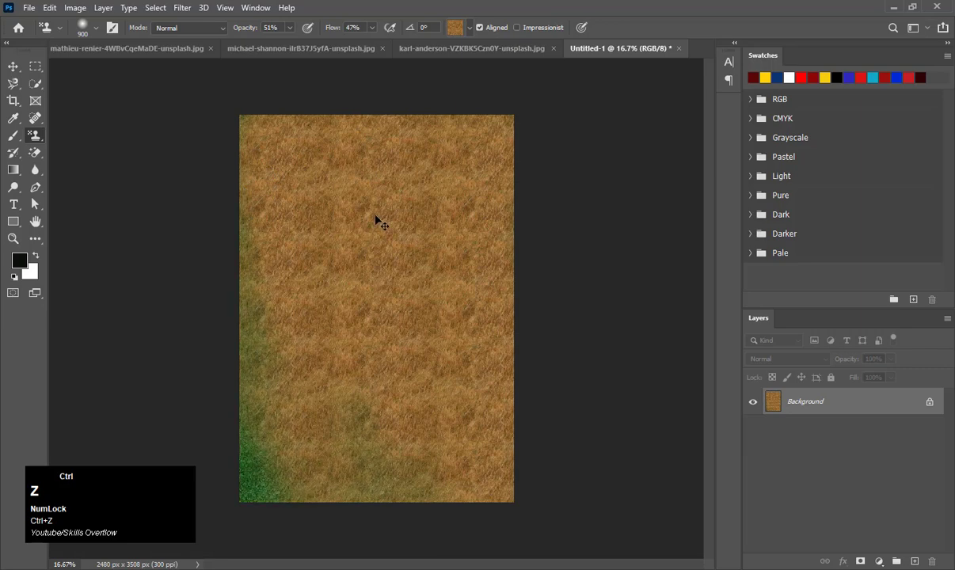
{"action": "key", "text": "ctrl+z"}
{"action": "key", "text": "ctrl+z"}
{"action": "key", "text": "ctrl+z"}
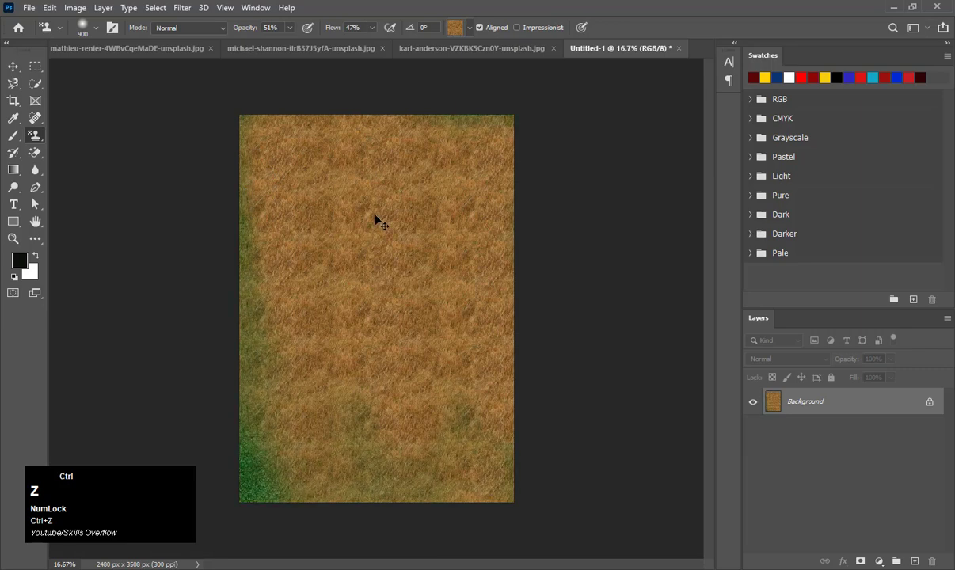
{"action": "key", "text": "ctrl+z"}
{"action": "key", "text": "ctrl+z"}
{"action": "key", "text": "ctrl+z"}
{"action": "key", "text": "ctrl+z"}
{"action": "key", "text": "ctrl+z"}
{"action": "key", "text": "ctrl+z"}
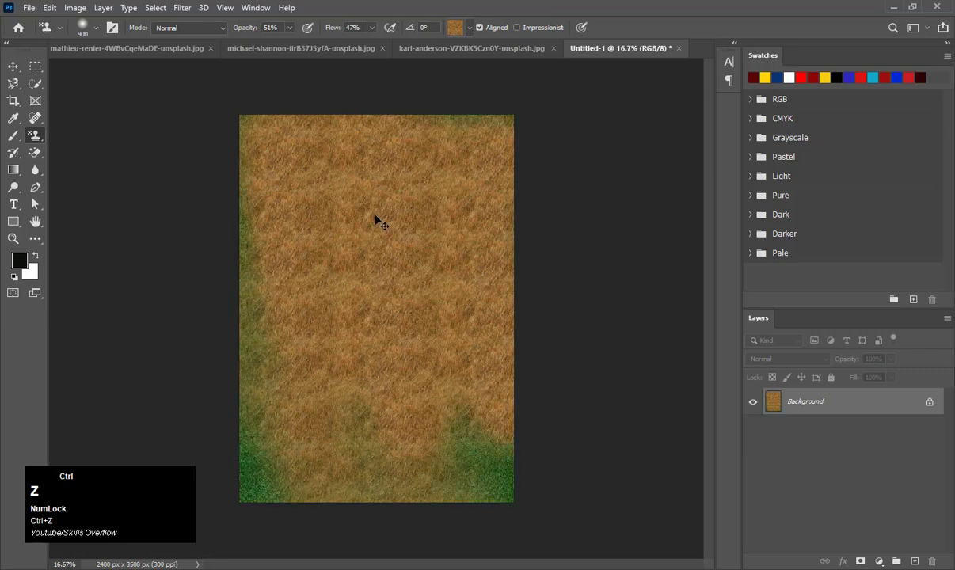
{"action": "key", "text": "ctrl+z"}
{"action": "key", "text": "ctrl+z"}
{"action": "key", "text": "ctrl+z"}
{"action": "key", "text": "ctrl+z"}
{"action": "key", "text": "ctrl+z"}
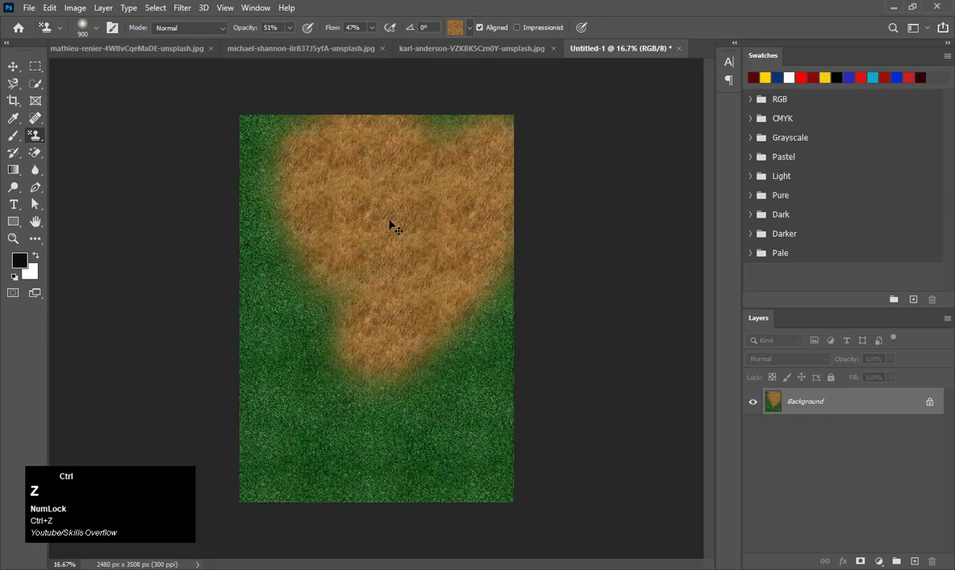
- Switch to the Move tool and close the Untitled-1 document with the grass painting
{"action": "key", "text": "v"}
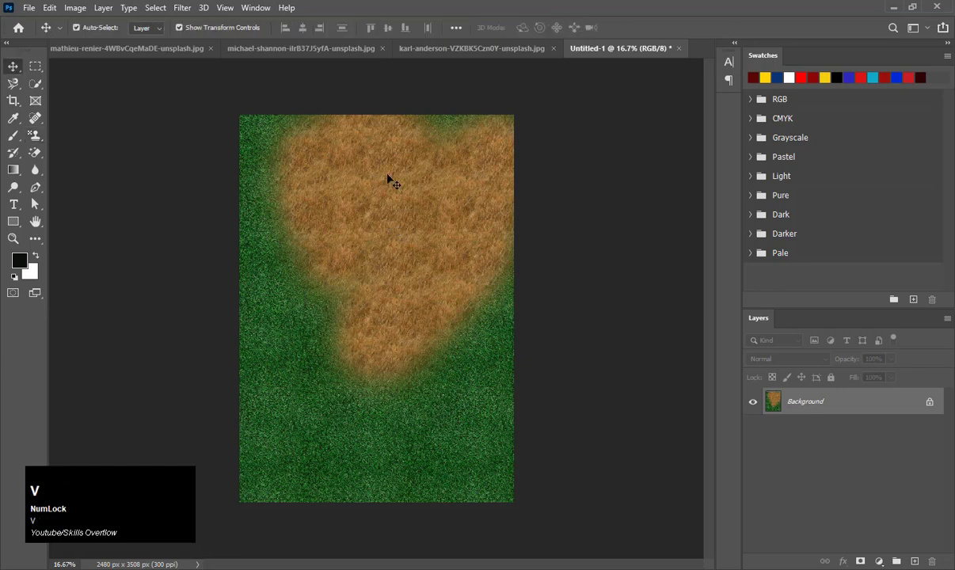
{"action": "left_click", "coordinate": [612, 58]}
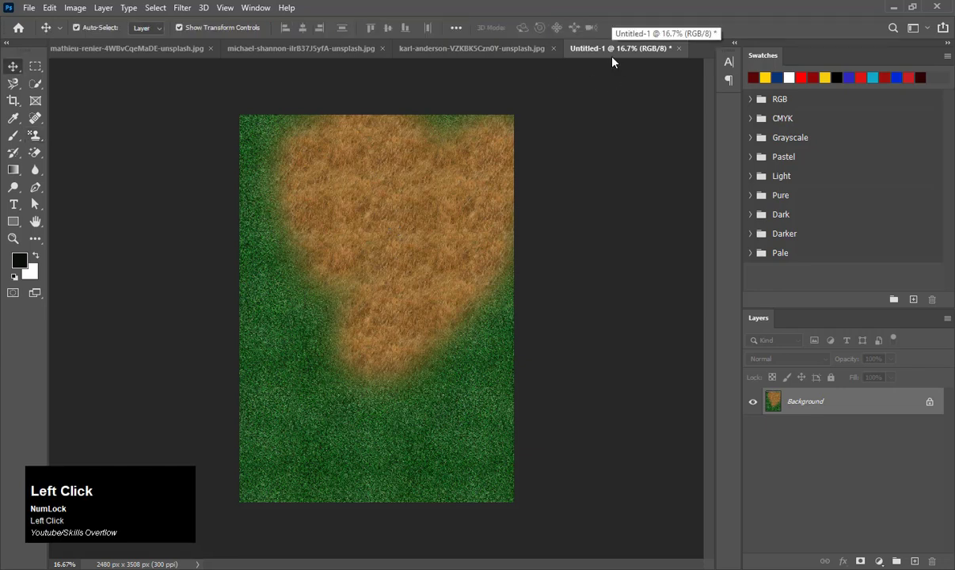
{"action": "left_click", "coordinate": [678, 49]}
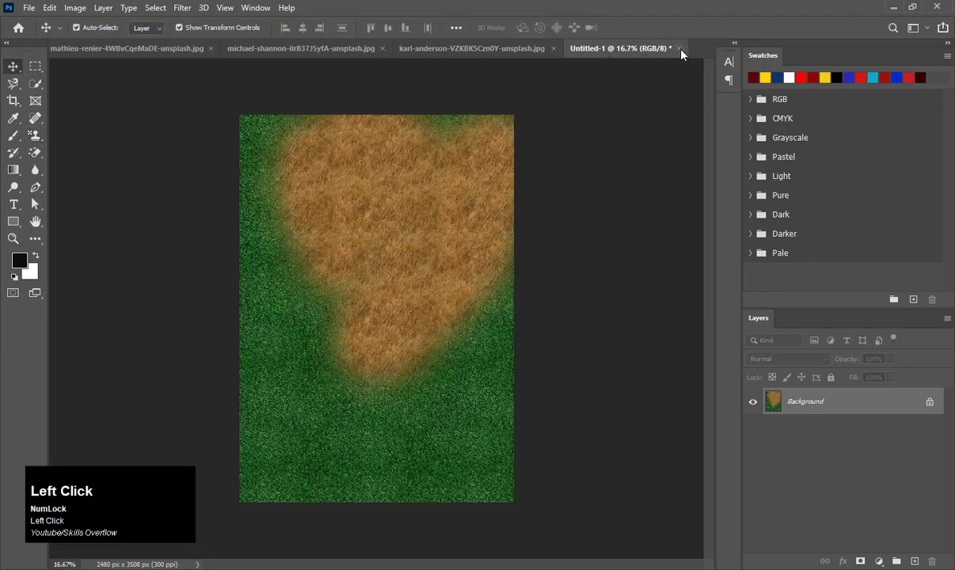
{"action": "left_click", "coordinate": [480, 221]}
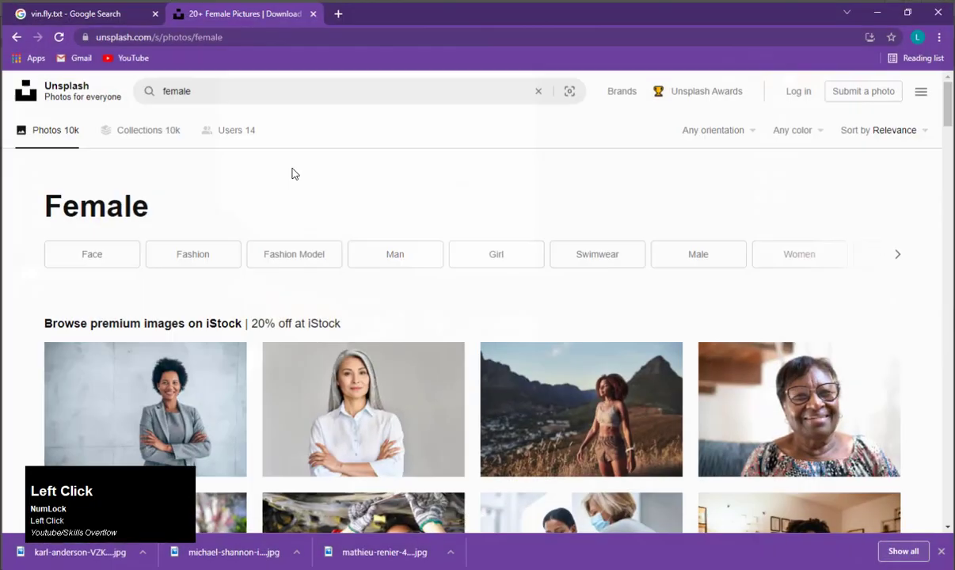
- Open a new tab in the Chrome browser and search Google Images for "application letter"
{"action": "left_click", "coordinate": [336, 11]}
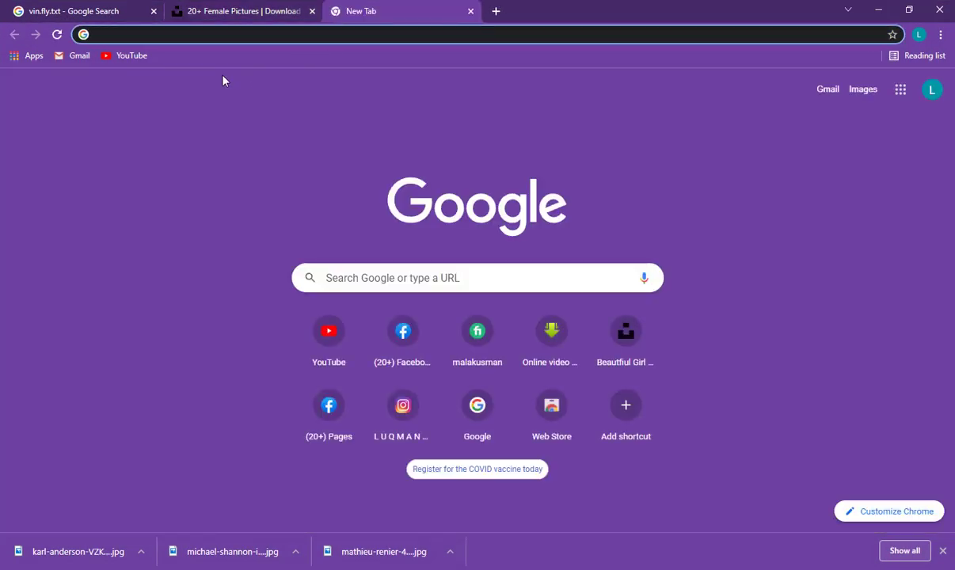
{"action": "type", "text": "app"}
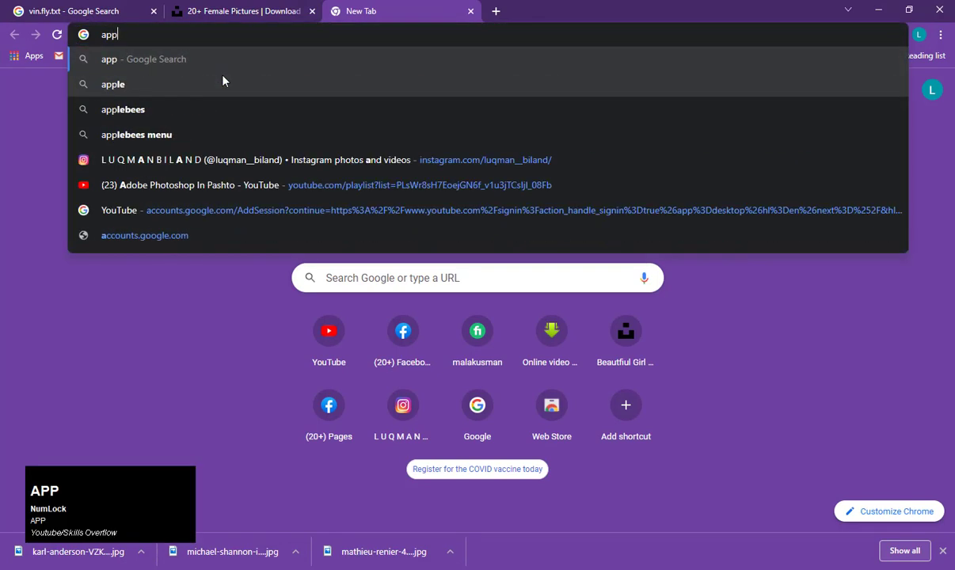
{"action": "type", "text": "lication leete"}
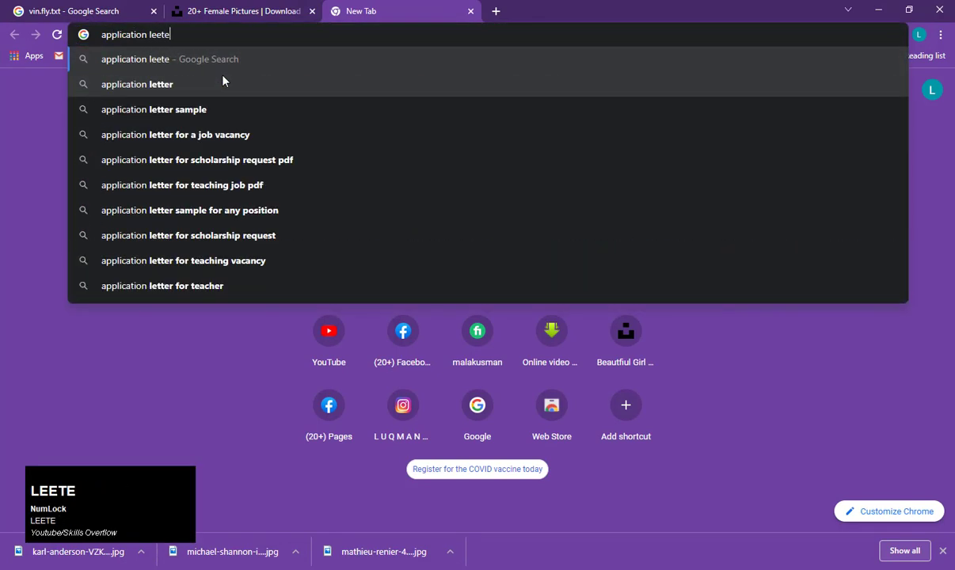
{"action": "key", "text": "BackSpace"}
{"action": "key", "text": "BackSpace"}
{"action": "key", "text": "BackSpace"}
{"action": "type", "text": "rr"}
{"action": "key", "text": "BackSpace"}
{"action": "key", "text": "BackSpace"}
{"action": "type", "text": "tter"}
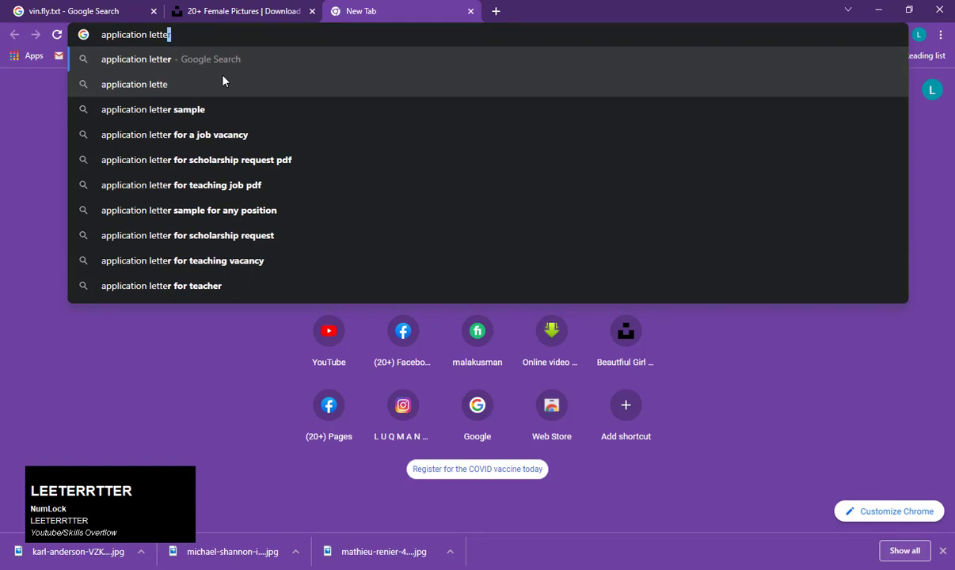
{"action": "key", "text": "Return"}
{"action": "left_click", "coordinate": [190, 141]}
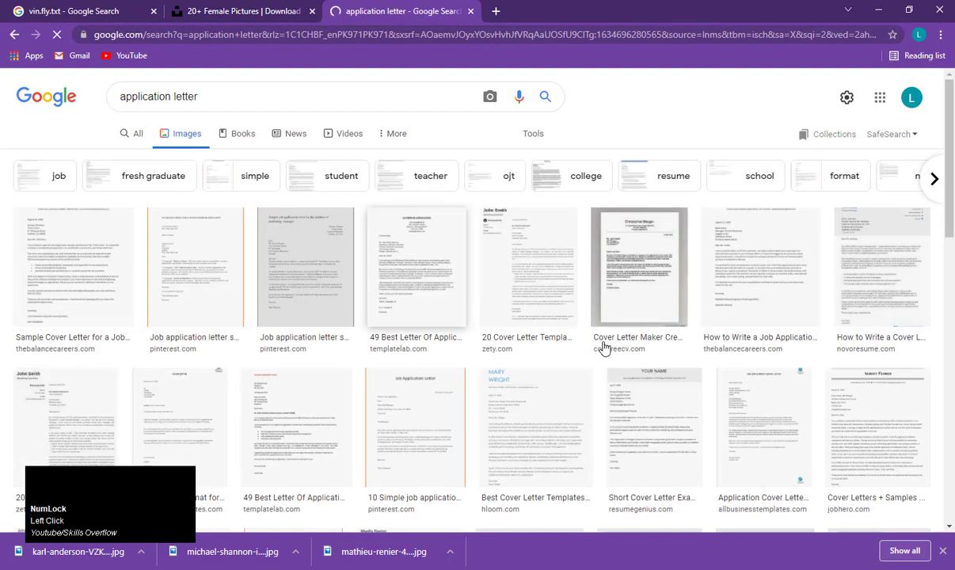
- Find the Venngage "20+ Creative Cover Letter Templates" image with the pink sidebar and open its preview
{"action": "scroll", "coordinate": [577, 409], "scroll_direction": "down", "scroll_amount": 5}
{"action": "scroll", "coordinate": [577, 410], "scroll_direction": "down", "scroll_amount": 4}
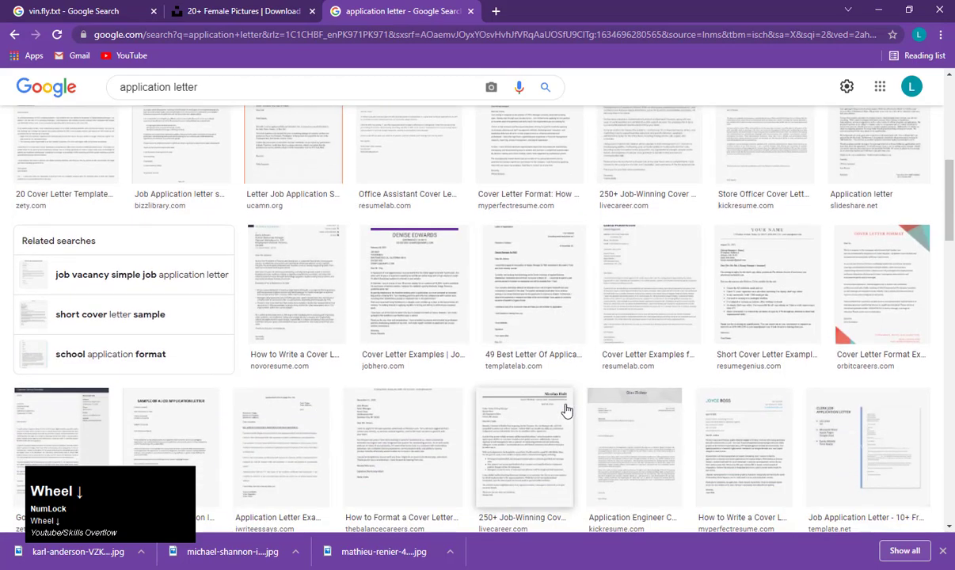
{"action": "scroll", "coordinate": [567, 408], "scroll_direction": "down", "scroll_amount": 5}
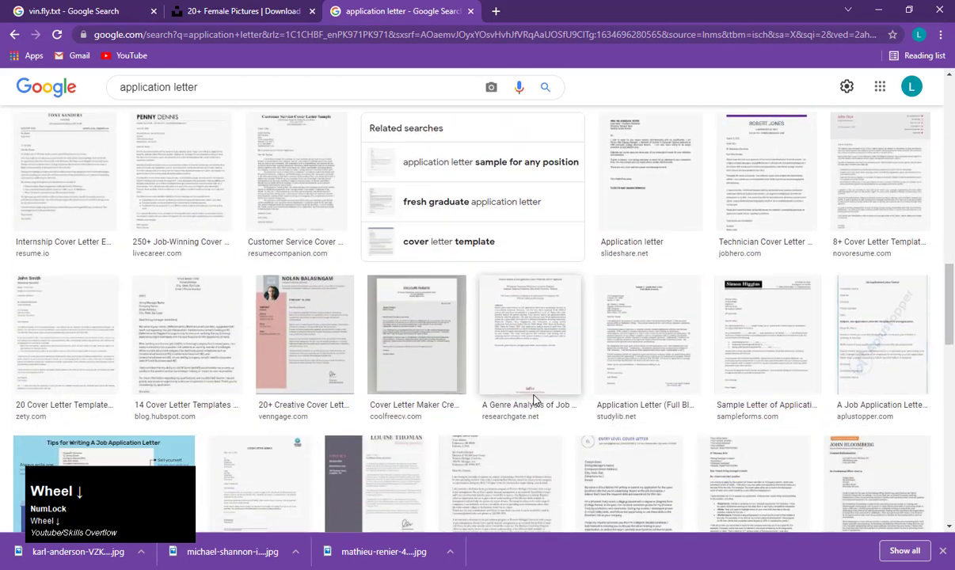
{"action": "left_click", "coordinate": [303, 333]}
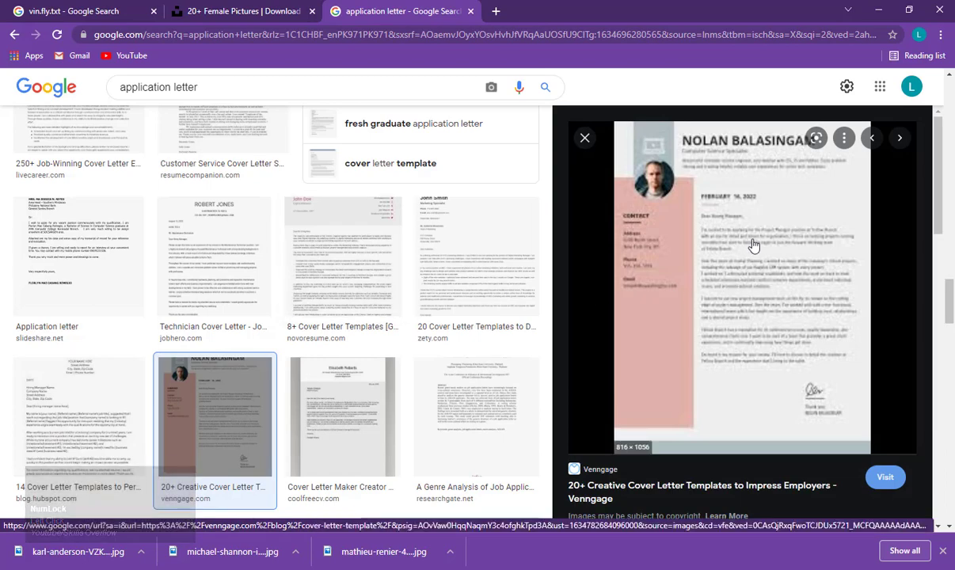
- Save the Venngage cover letter image to the Desktop under its default file name
{"action": "right_click", "coordinate": [680, 222]}
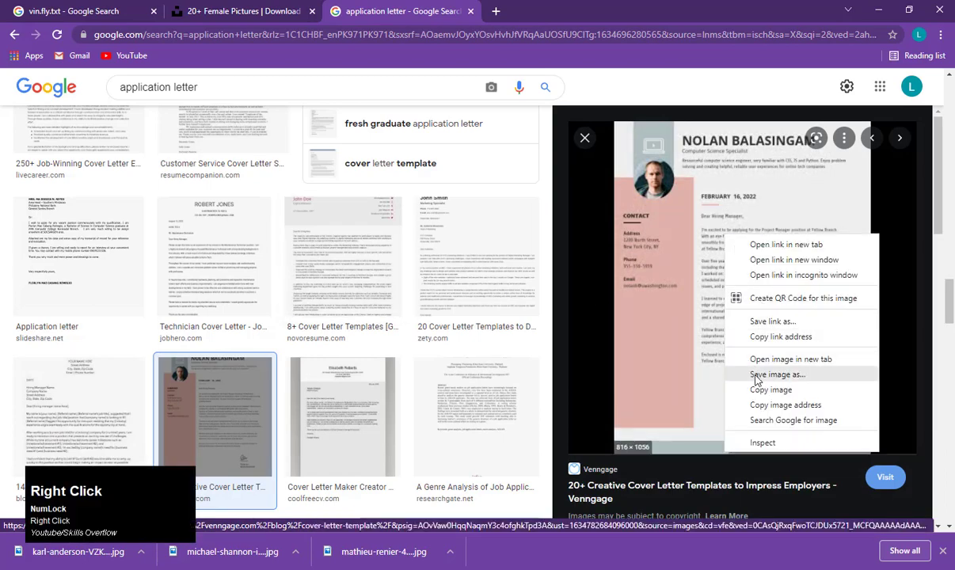
{"action": "left_click", "coordinate": [713, 357]}
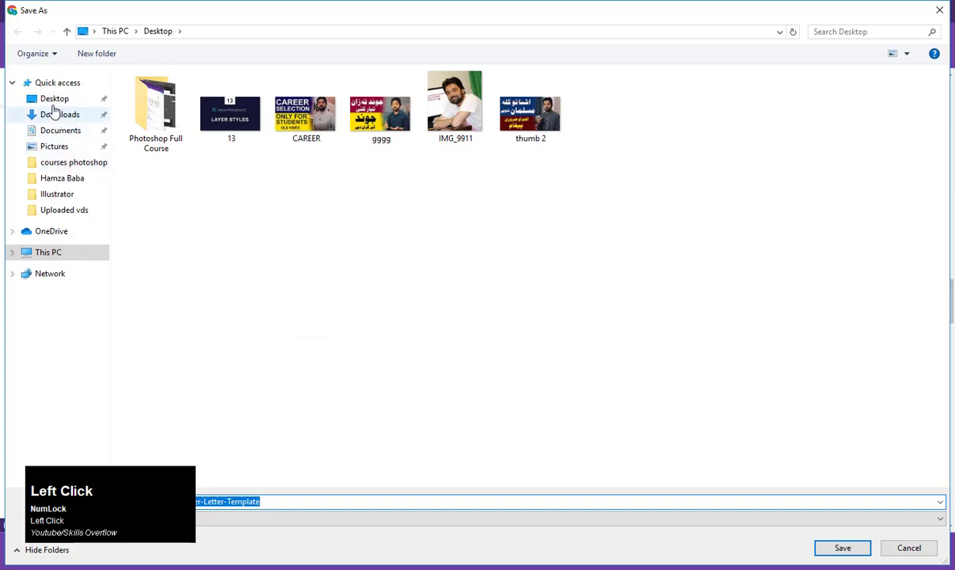
{"action": "left_click", "coordinate": [64, 99]}
{"action": "left_click", "coordinate": [822, 548]}
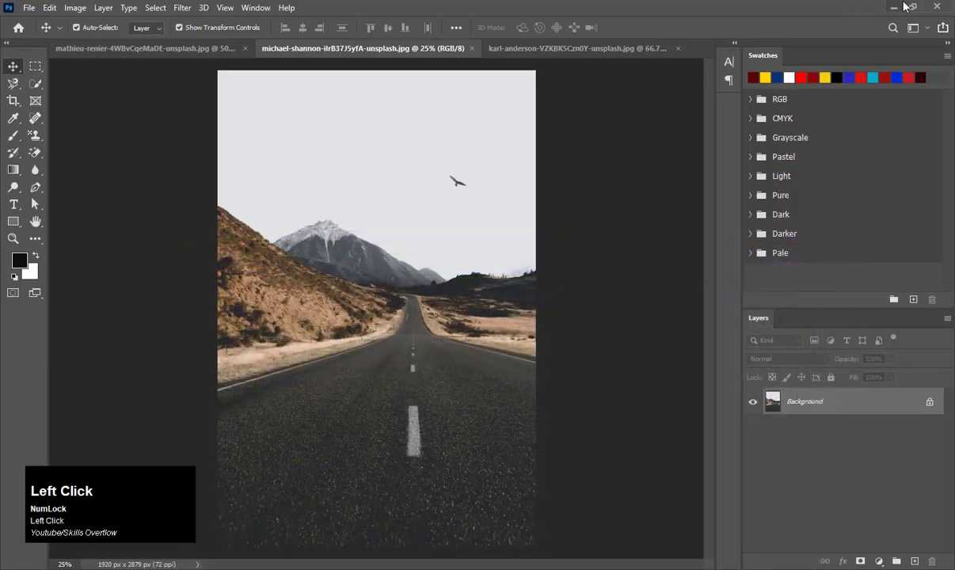
- Open the saved Simple-College-Student-Cover-Letter-Template image from the Desktop folder as a new Photoshop document
{"action": "left_click", "coordinate": [901, 7]}
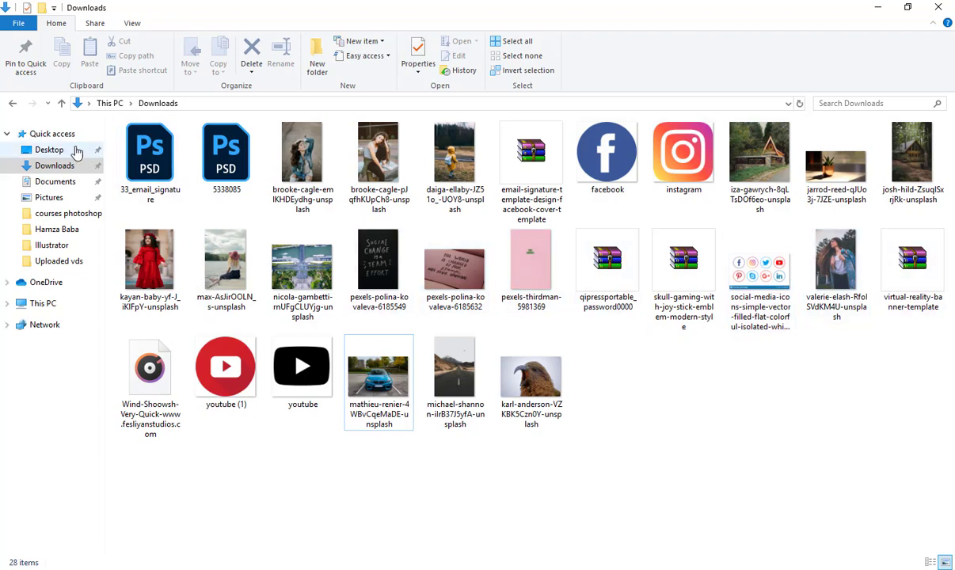
{"action": "left_click", "coordinate": [73, 150]}
{"action": "left_click_drag", "start_coordinate": [874, 204], "coordinate": [554, 49]}
- Examine the cover letter's date, greeting and body paragraphs up close
{"action": "key", "text": "z"}
{"action": "left_click", "coordinate": [383, 180]}
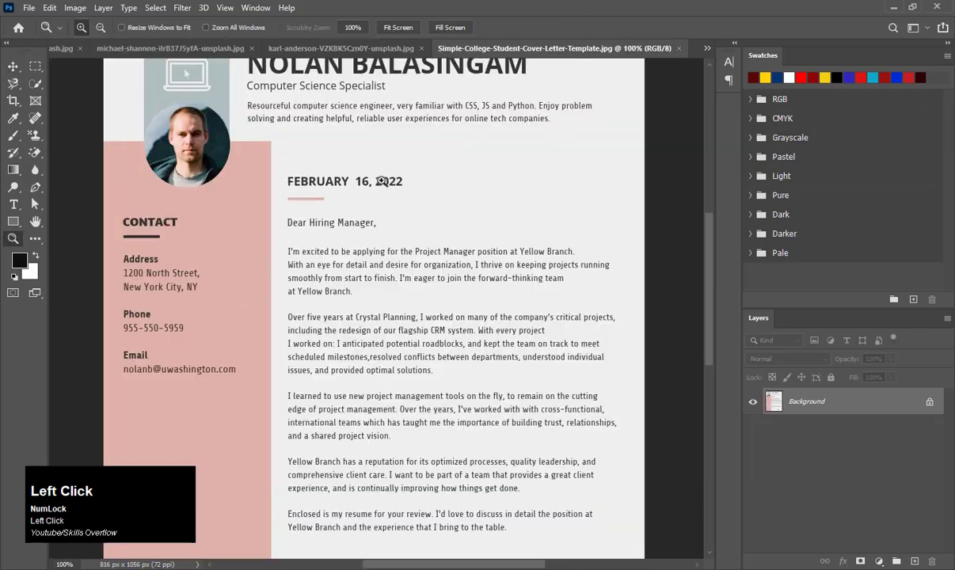
{"action": "left_click", "coordinate": [392, 197]}
{"action": "left_click_drag", "start_coordinate": [359, 277], "coordinate": [416, 214]}
{"action": "left_click_drag", "start_coordinate": [446, 404], "coordinate": [401, 190]}
{"action": "left_click_drag", "start_coordinate": [507, 218], "coordinate": [473, 319]}
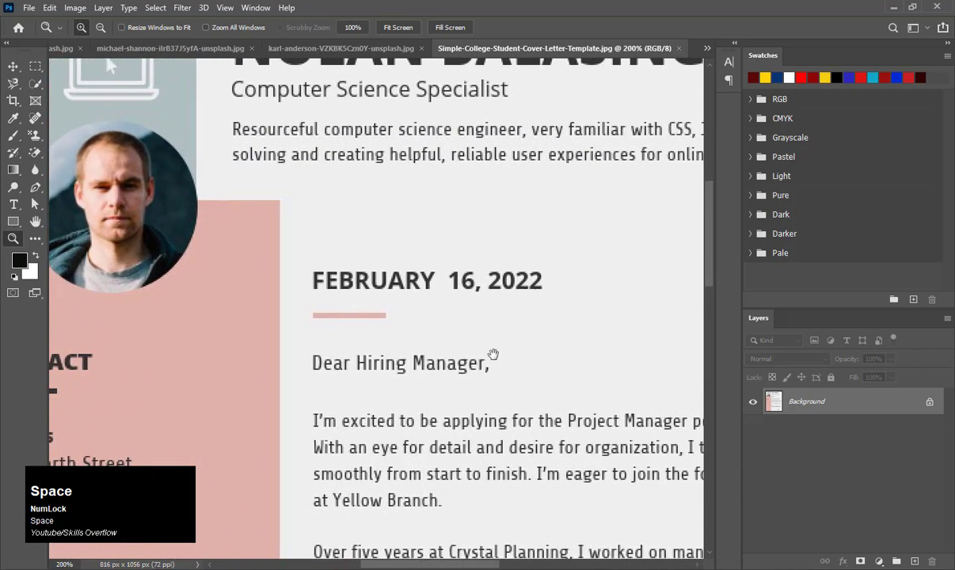
{"action": "left_click_drag", "start_coordinate": [521, 474], "coordinate": [234, 308]}
{"action": "left_click_drag", "start_coordinate": [461, 355], "coordinate": [457, 352]}
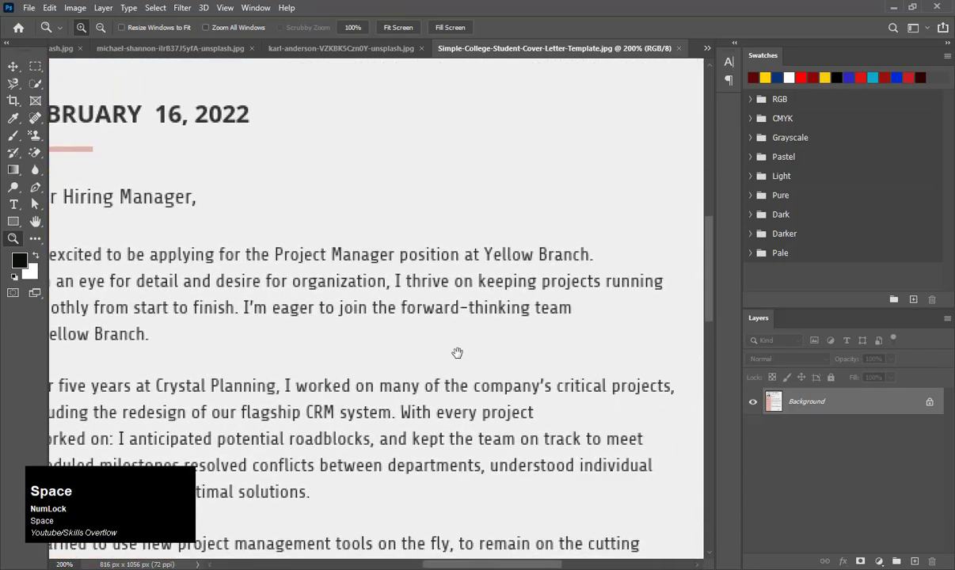
{"action": "mouse_move", "coordinate": [475, 421]}
{"action": "left_mouse_down"}
{"action": "mouse_move", "coordinate": [503, 279]}
{"action": "mouse_move", "coordinate": [527, 253]}
{"action": "mouse_move", "coordinate": [506, 476]}
{"action": "mouse_move", "coordinate": [371, 167]}
{"action": "mouse_move", "coordinate": [432, 444]}
{"action": "mouse_move", "coordinate": [470, 459]}
{"action": "left_mouse_up"}
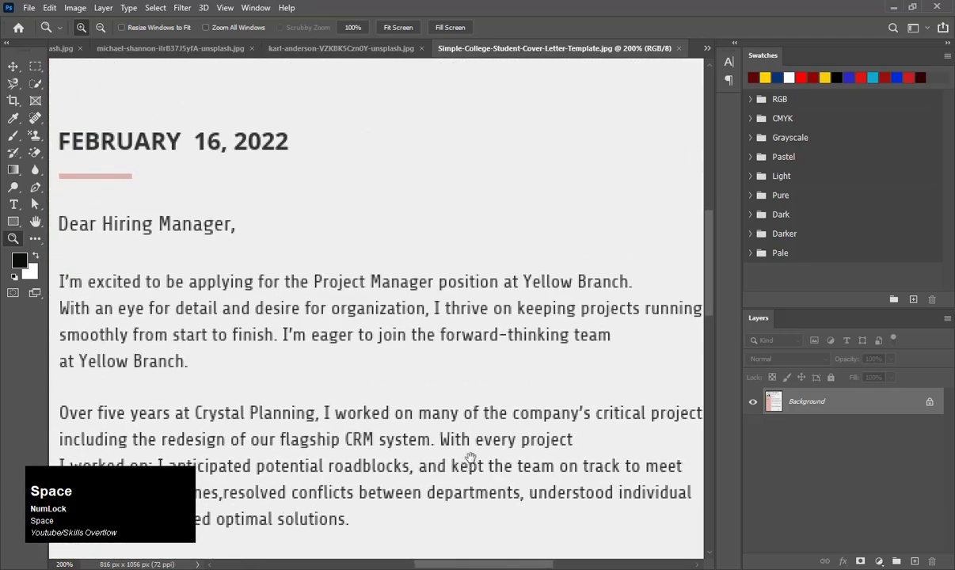
- Erase the words "thinking team" by filling a rectangular selection around them with the sampled page background colour, and deselect
{"action": "left_click", "coordinate": [524, 337]}
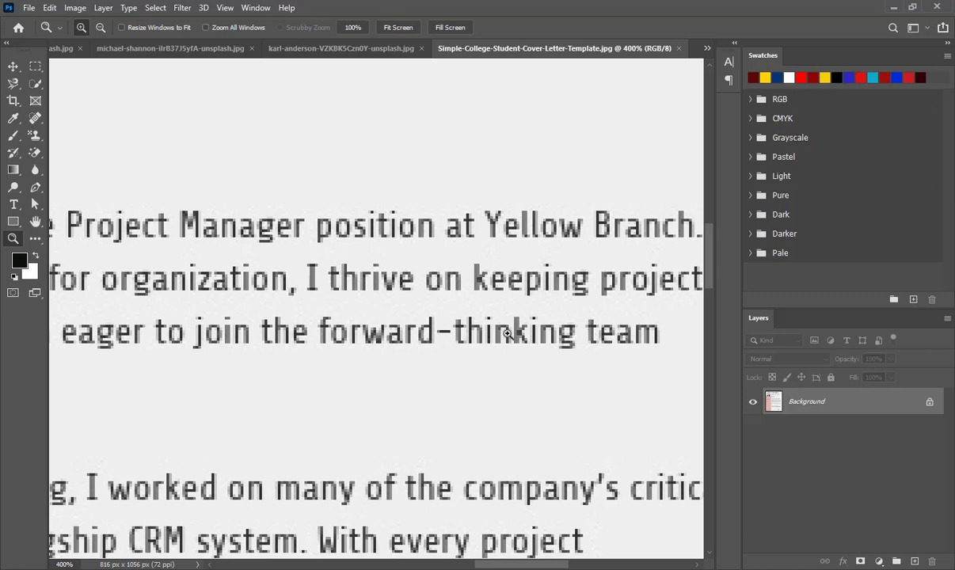
{"action": "left_click", "coordinate": [34, 66]}
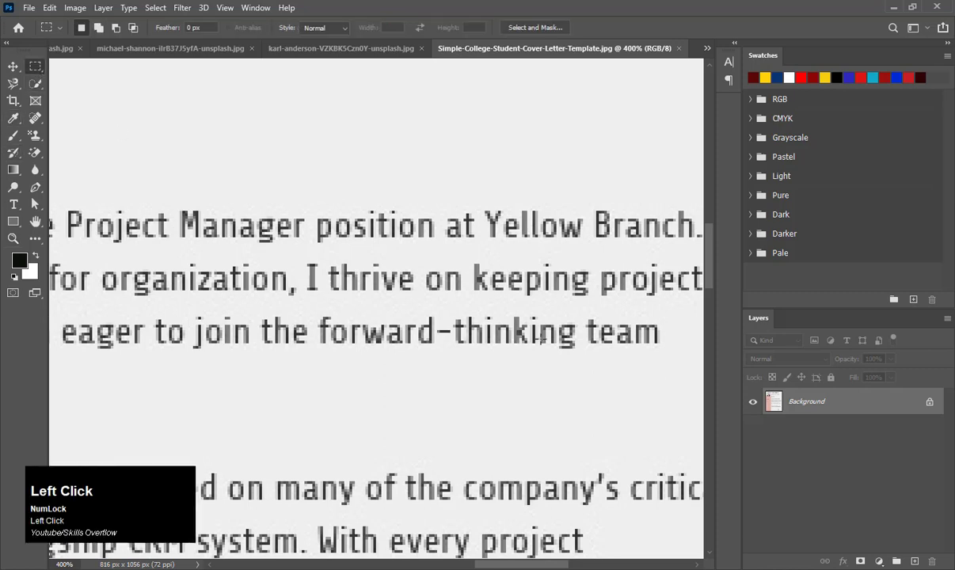
{"action": "left_click_drag", "start_coordinate": [666, 310], "coordinate": [552, 343]}
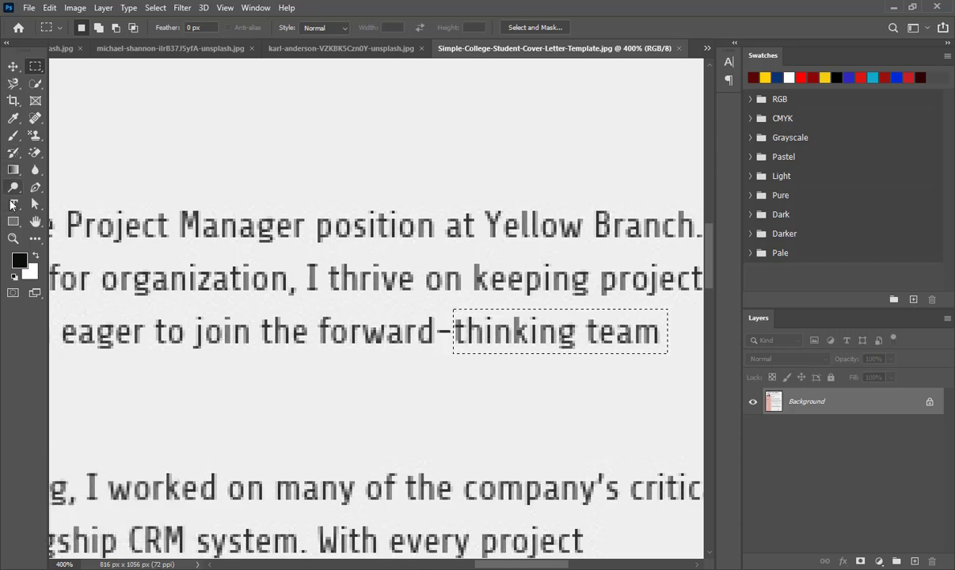
{"action": "left_click", "coordinate": [12, 120]}
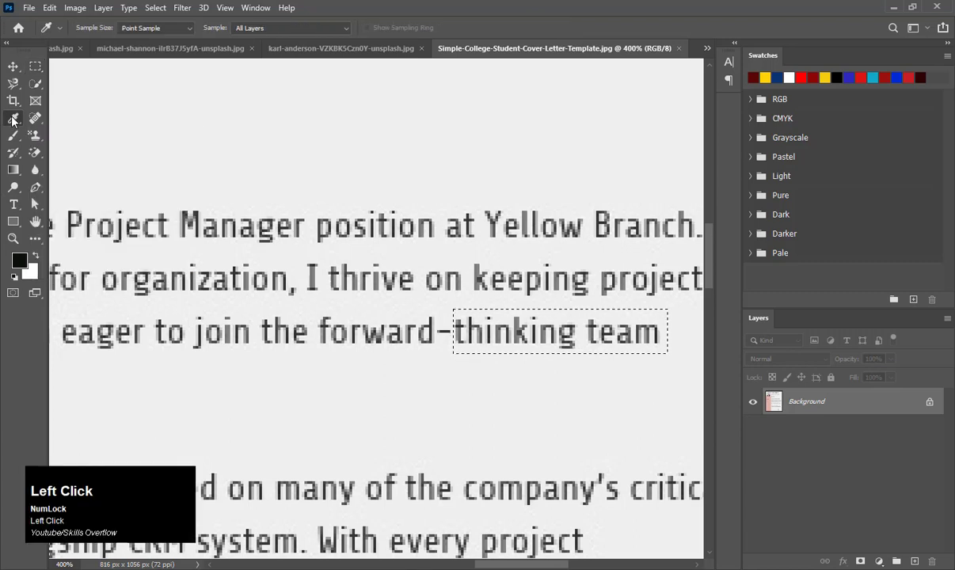
{"action": "left_click", "coordinate": [654, 385]}
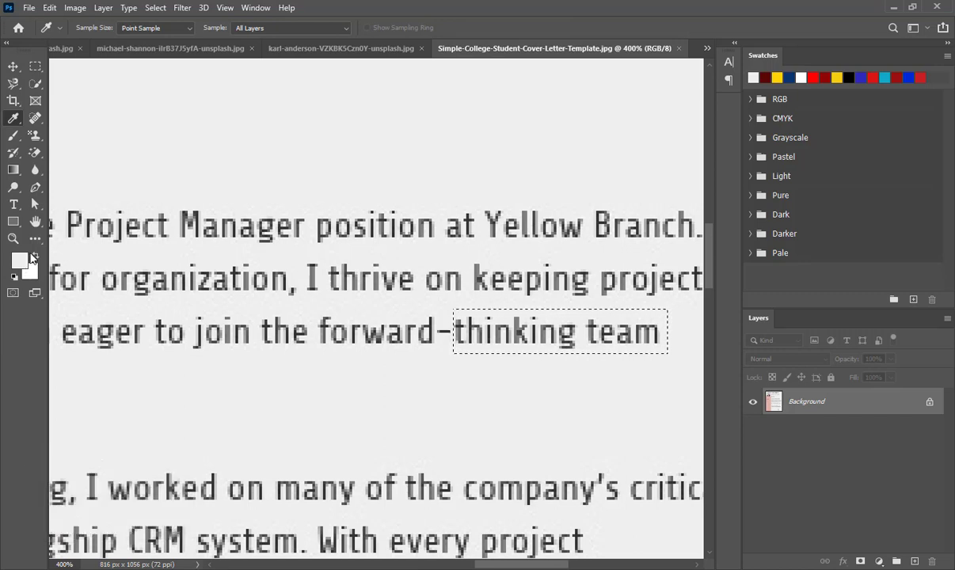
{"action": "key", "text": "alt+BackSpace"}
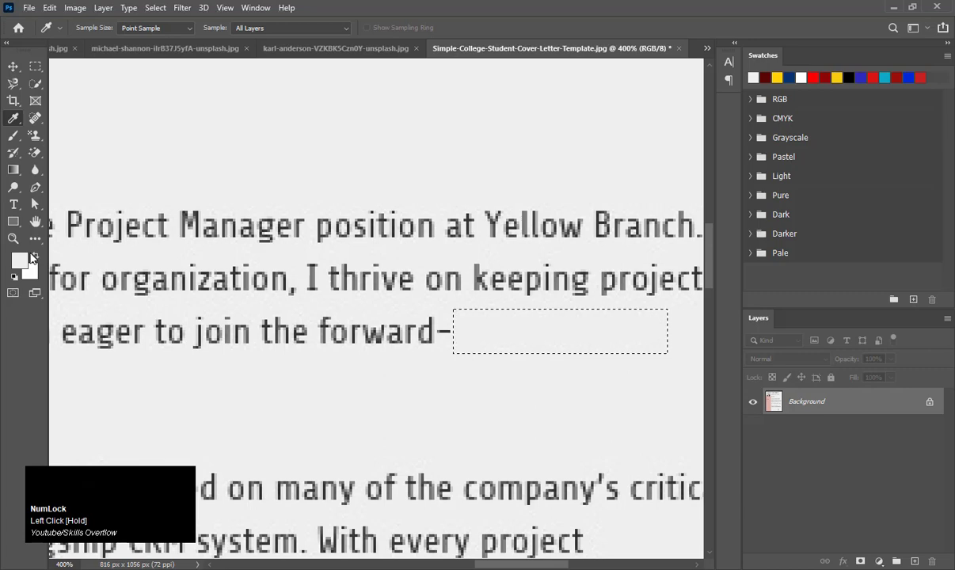
{"action": "key", "text": "ctrl+d"}
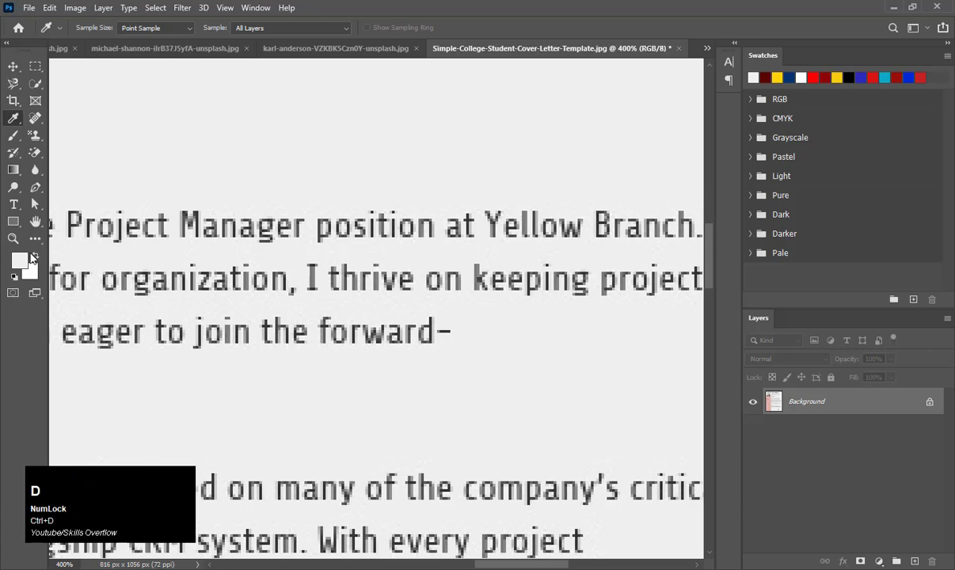
- Review the whole edited cover letter and the whole karl-anderson bird photo
{"action": "key", "text": "ctrl+minus"}
{"action": "key", "text": "ctrl+minus"}
{"action": "key", "text": "ctrl+minus"}
{"action": "key", "text": "ctrl+minus"}
{"action": "key", "text": "ctrl+minus"}
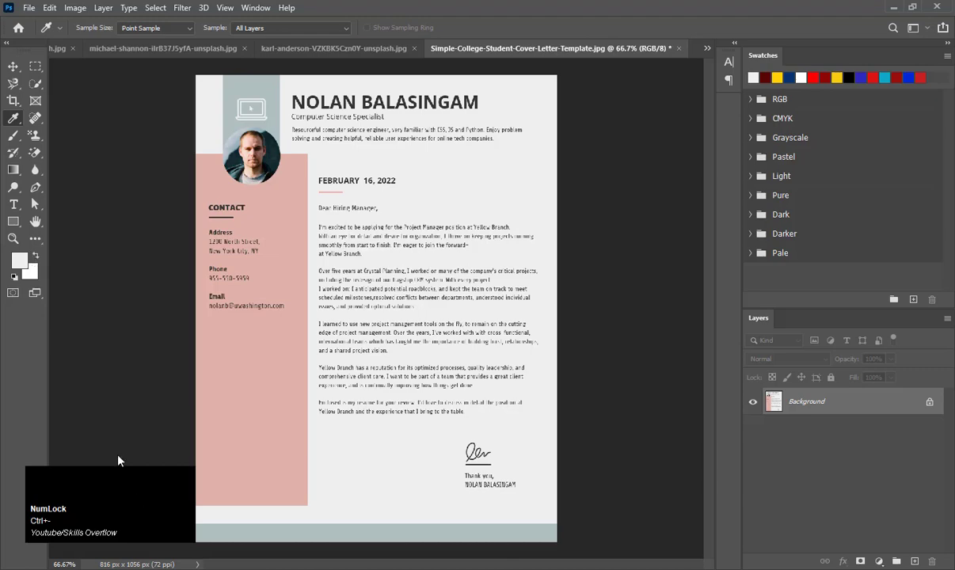
{"action": "left_click", "coordinate": [346, 49]}
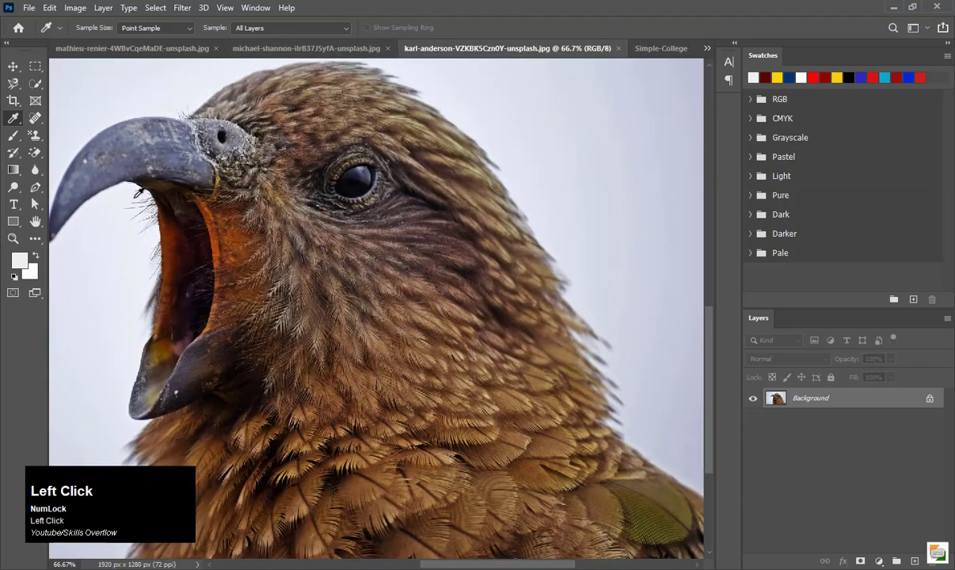
{"action": "key", "text": "space"}
{"action": "key", "text": "ctrl+minus"}
{"action": "key", "text": "ctrl+minus"}
{"action": "key", "text": "ctrl+minus"}
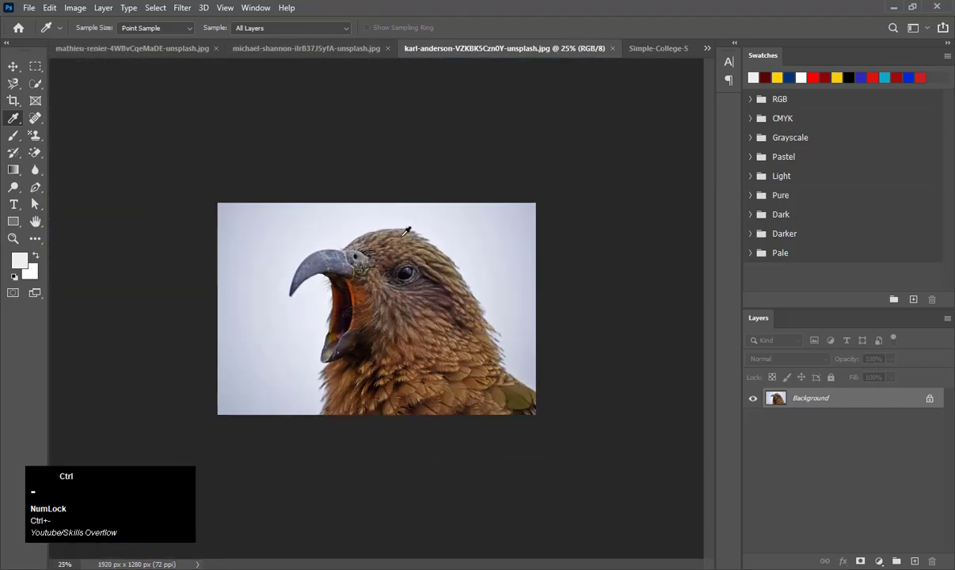
- Switch to the michael-shannon road photo and examine the nearest white lane marking up close
{"action": "left_click", "coordinate": [298, 49]}
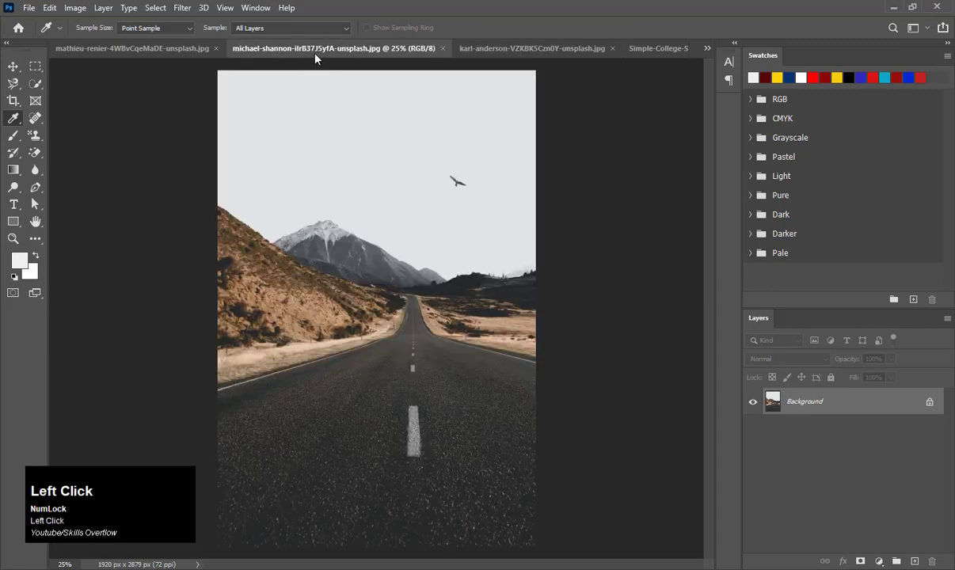
{"action": "key", "text": "z"}
{"action": "left_click", "coordinate": [472, 183]}
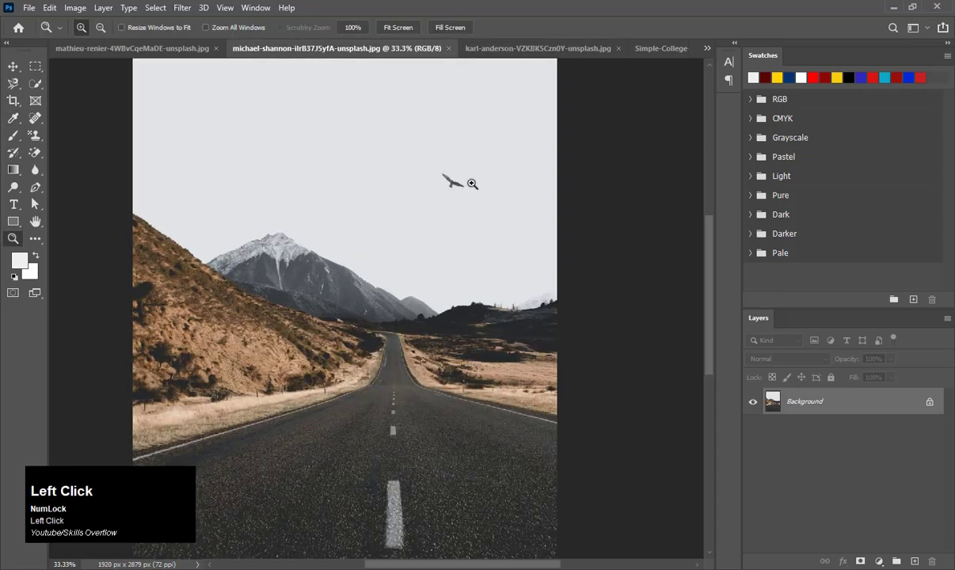
{"action": "left_click_drag", "start_coordinate": [396, 376], "coordinate": [423, 217]}
{"action": "left_click", "coordinate": [425, 282]}
{"action": "left_click", "coordinate": [426, 283]}
{"action": "key", "text": "space"}
{"action": "left_click_drag", "start_coordinate": [456, 359], "coordinate": [435, 333]}
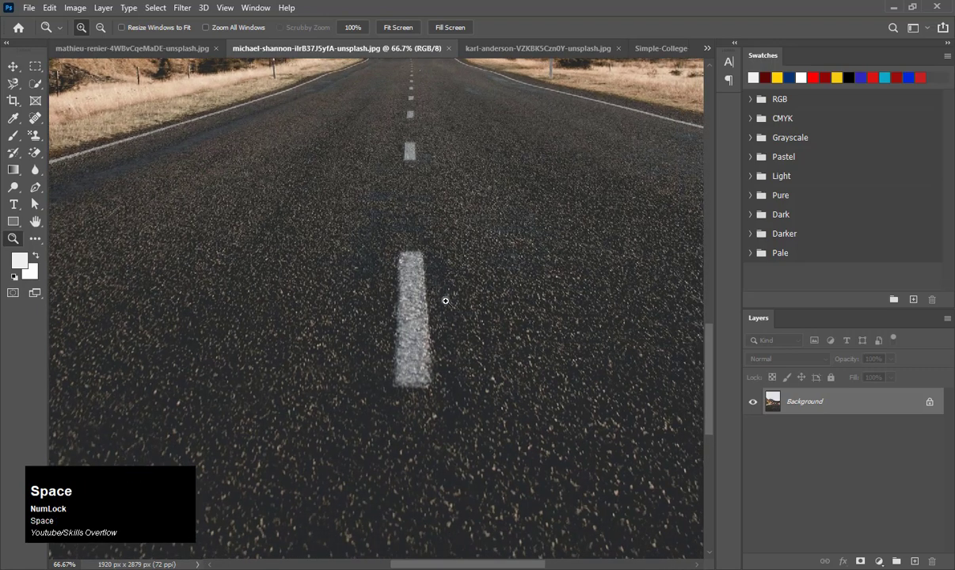
- Try to cover the nearest lane marking by filling a rectangular selection with a sampled asphalt colour
{"action": "left_click", "coordinate": [35, 66]}
{"action": "left_click_drag", "start_coordinate": [354, 229], "coordinate": [453, 411]}
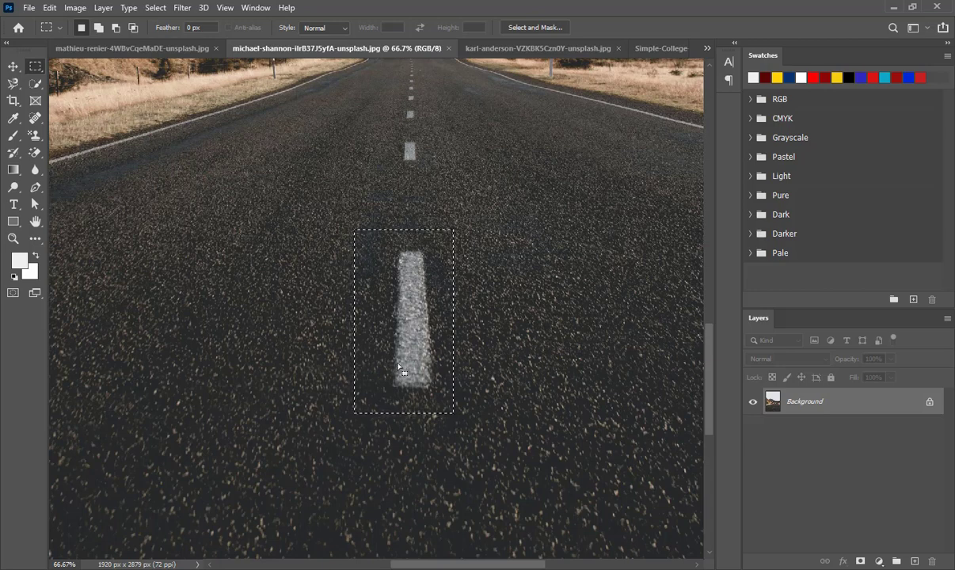
{"action": "key", "text": "i"}
{"action": "left_click", "coordinate": [498, 262]}
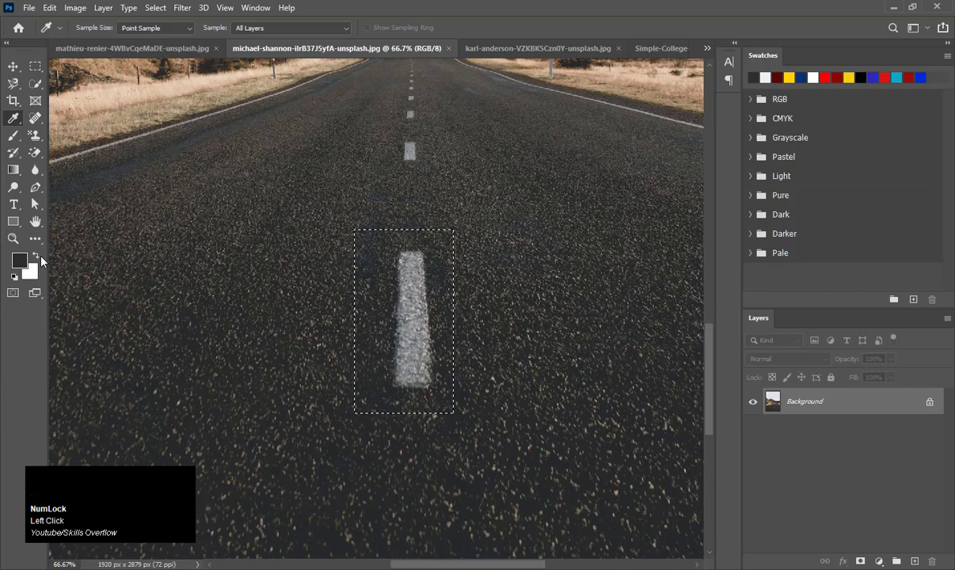
{"action": "key", "text": "x"}
{"action": "key", "text": "BackSpace"}
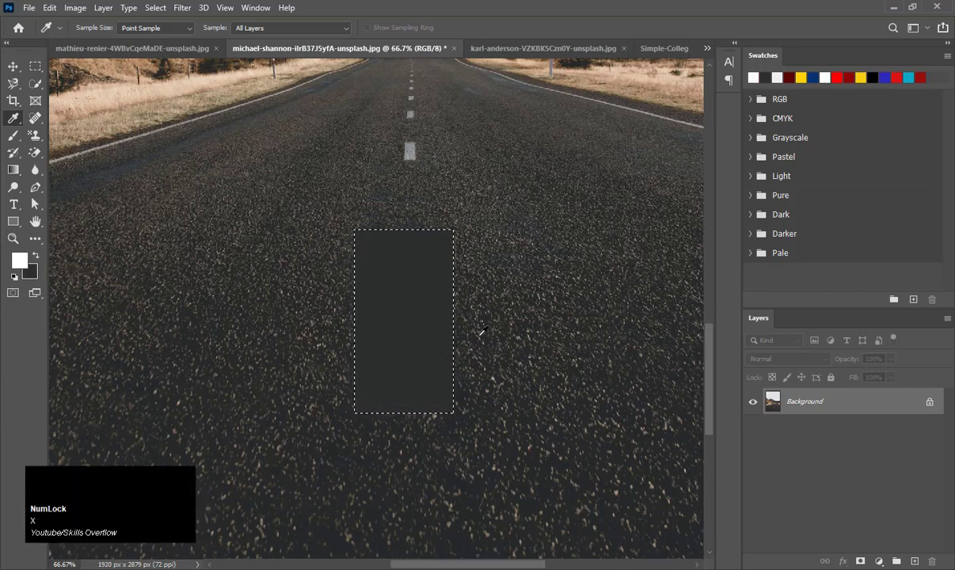
{"action": "key", "text": "ctrl+z"}
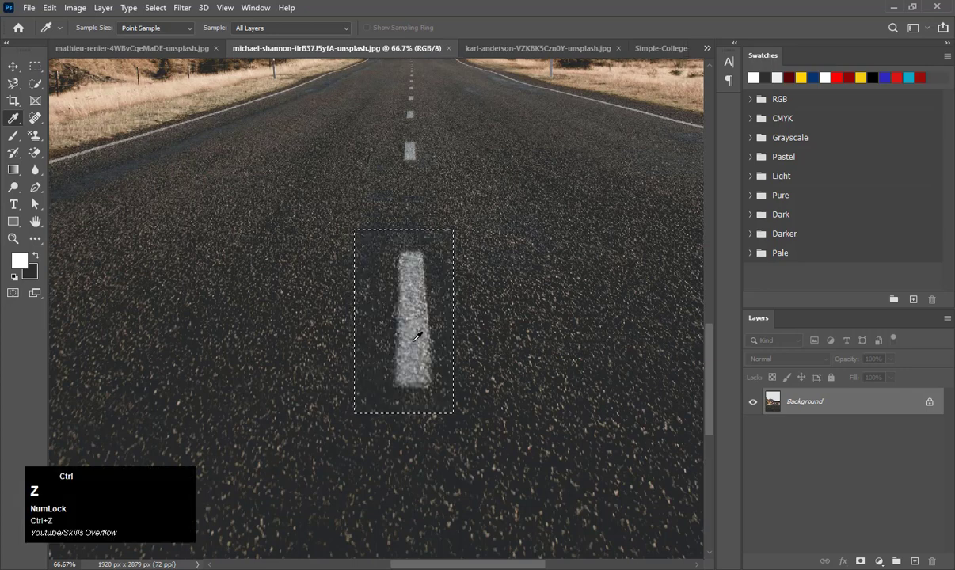
{"action": "key", "text": "ctrl+d"}
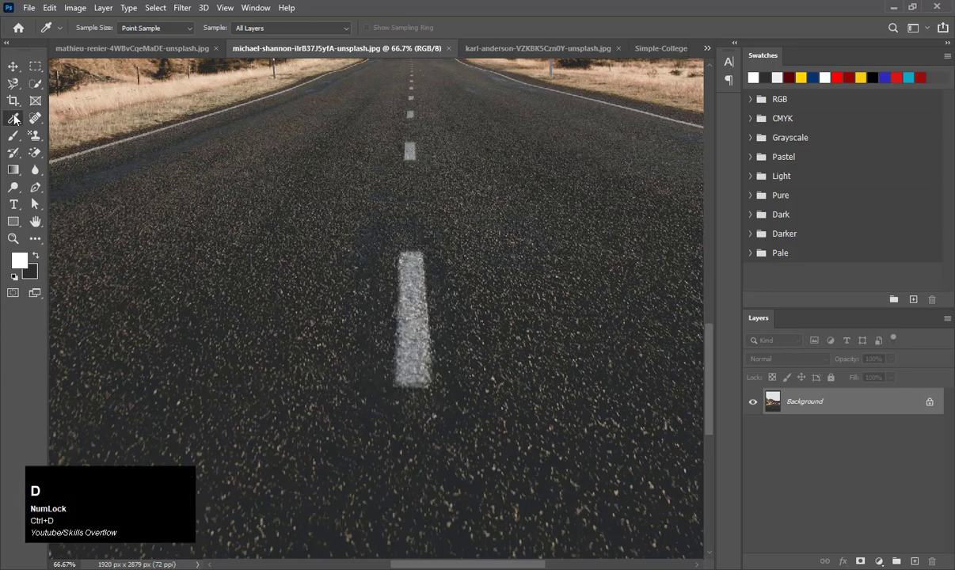
- Switch from the Pattern Stamp to the Clone Stamp Tool and set its brush size to 175
{"action": "right_click", "coordinate": [33, 136]}
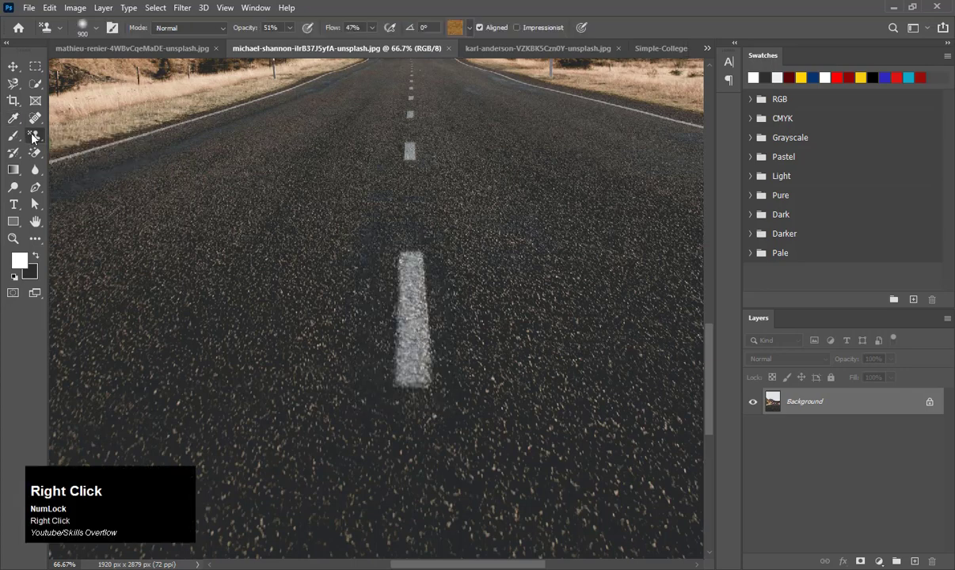
{"action": "left_click_drag", "start_coordinate": [32, 136], "coordinate": [75, 129]}
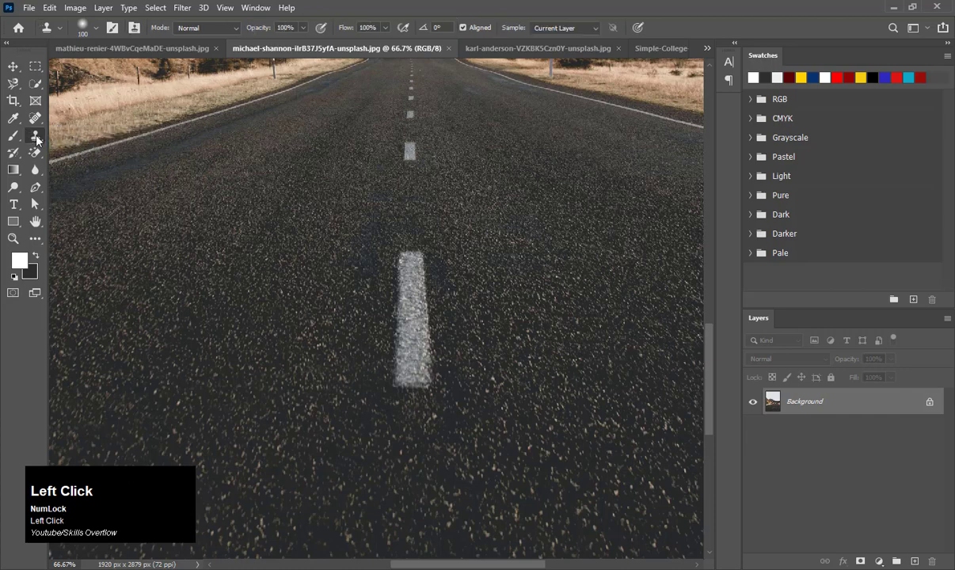
{"action": "left_click", "coordinate": [36, 140]}
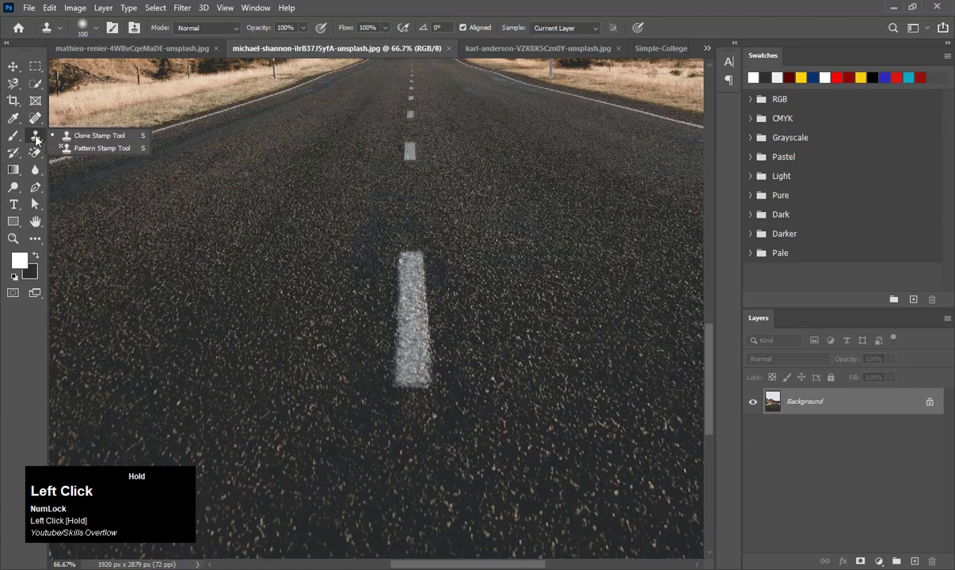
{"action": "left_click", "coordinate": [87, 136]}
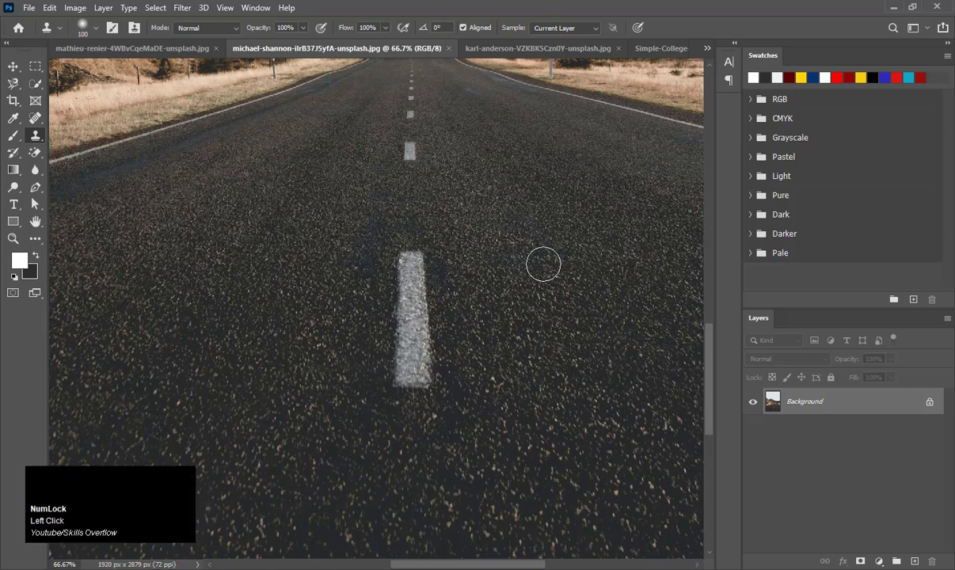
{"action": "key", "text": "bracketright"}
{"action": "key", "text": "bracketright"}
{"action": "key", "text": "bracketright"}
{"action": "key", "text": "bracketright"}
{"action": "key", "text": "bracketright"}
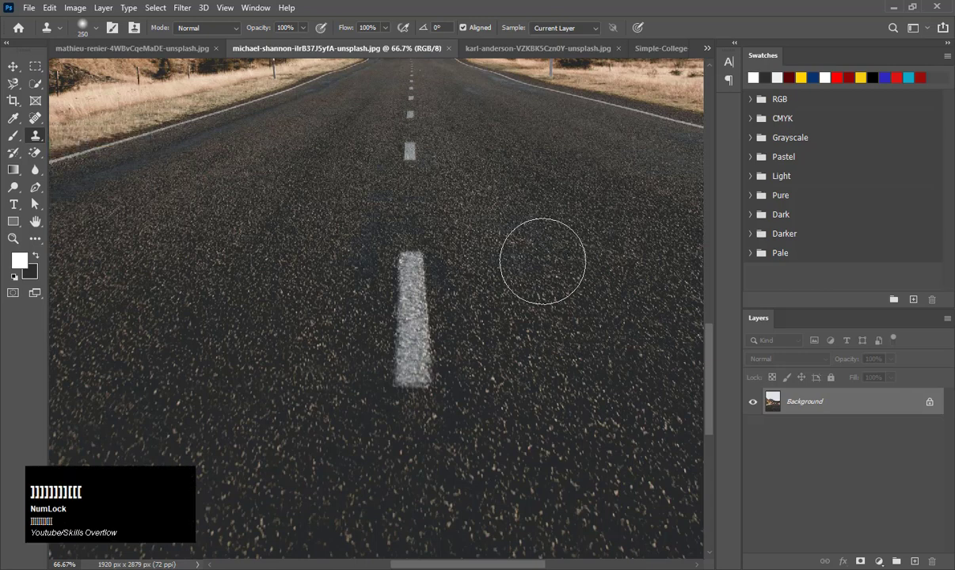
{"action": "key", "text": "bracketleft"}
{"action": "key", "text": "bracketleft"}
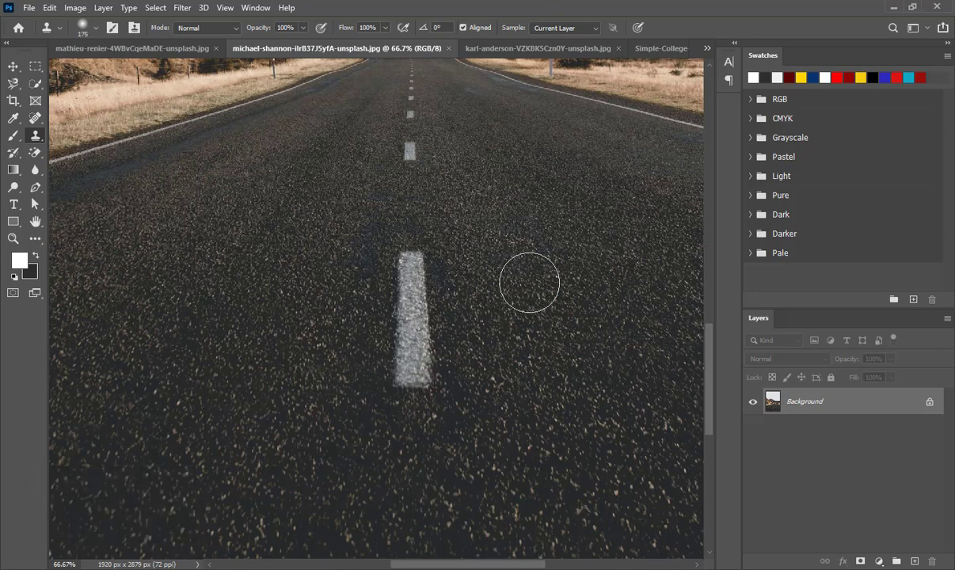
- Switch to the Simple-College-Student-Cover-Letter-Template document and examine its date and greeting close up
{"action": "left_click", "coordinate": [536, 49]}
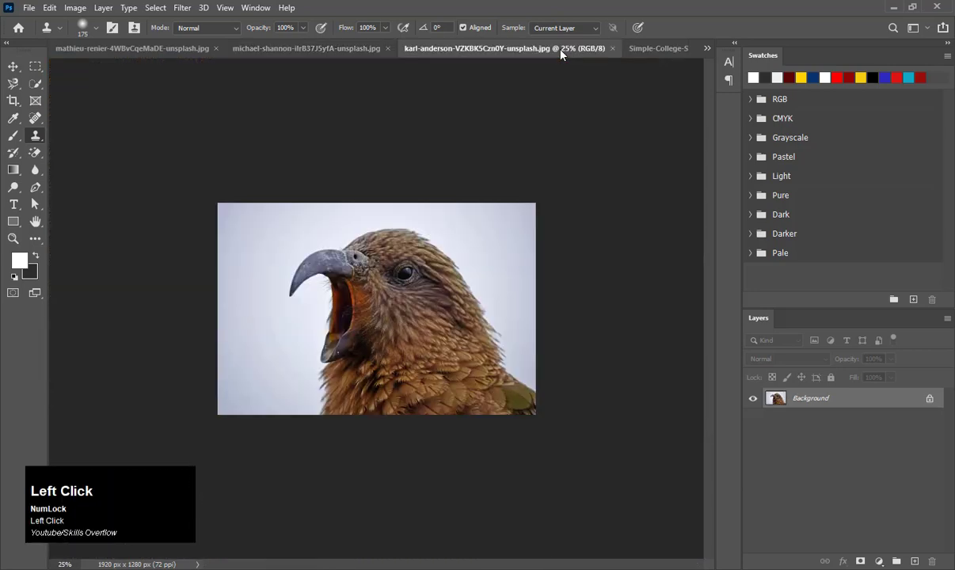
{"action": "left_click", "coordinate": [643, 49]}
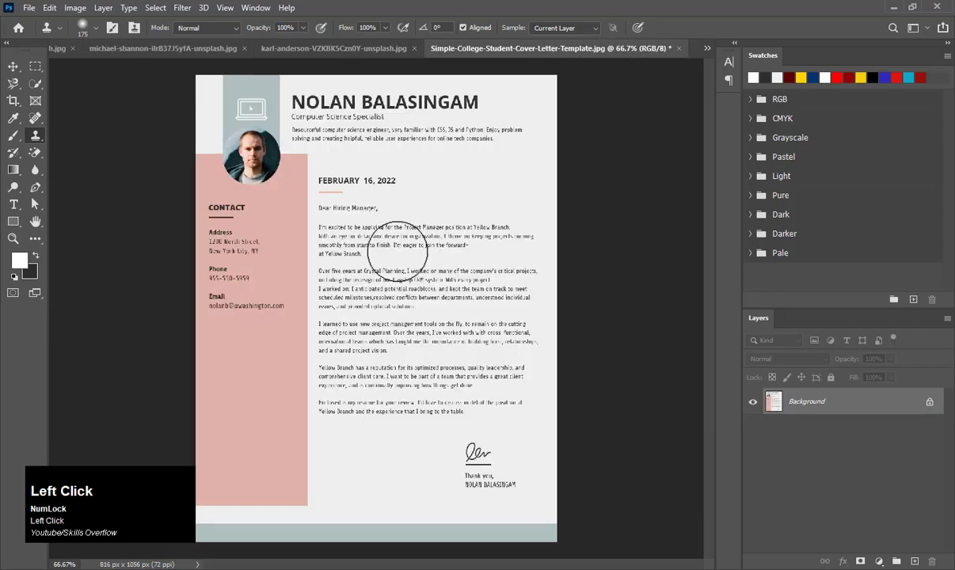
{"action": "key", "text": "ctrl"}
{"action": "key", "text": "ctrl+plus"}
{"action": "key", "text": "ctrl+plus"}
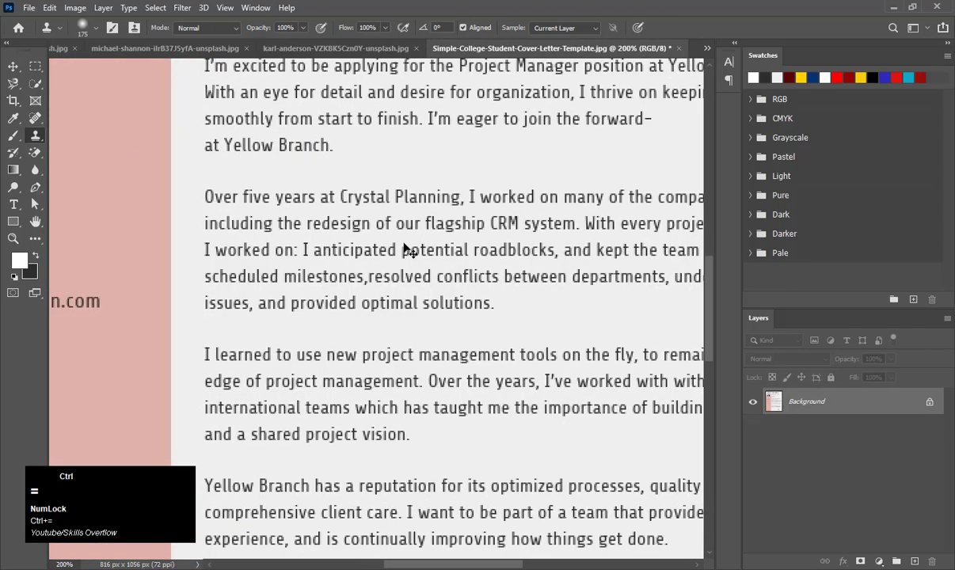
{"action": "key", "text": "space"}
{"action": "mouse_move", "coordinate": [507, 150]}
{"action": "left_mouse_down"}
{"action": "mouse_move", "coordinate": [358, 400]}
{"action": "mouse_move", "coordinate": [358, 386]}
{"action": "left_mouse_up"}
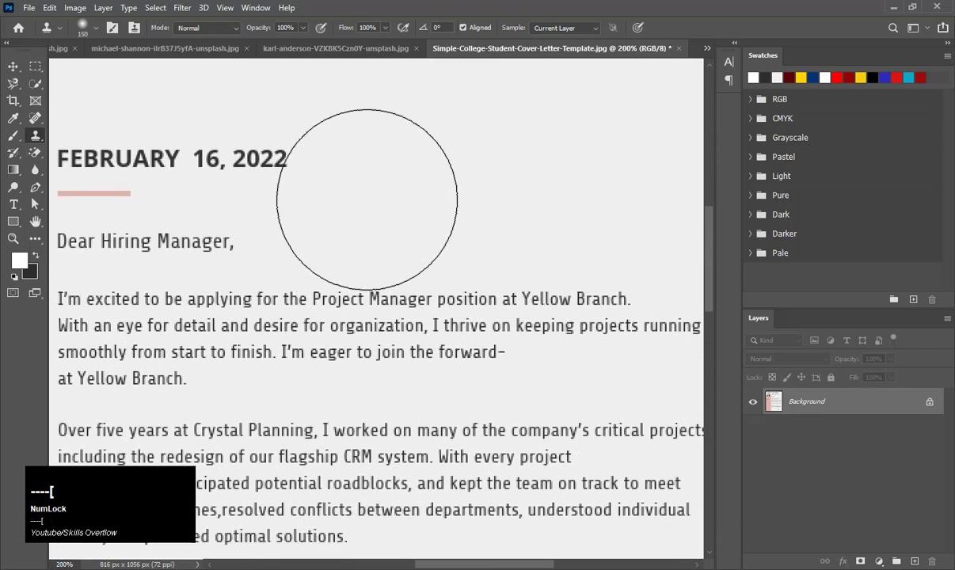
- Set the Clone Stamp brush size to 60, sample the word "Manager" in the greeting and stamp a copy in the blank area beside the date
{"action": "key", "text": "bracketleft"}
{"action": "key", "text": "bracketleft"}
{"action": "key", "text": "bracketleft"}
{"action": "key", "text": "bracketleft"}
{"action": "key", "text": "bracketleft"}
{"action": "key", "text": "bracketleft"}
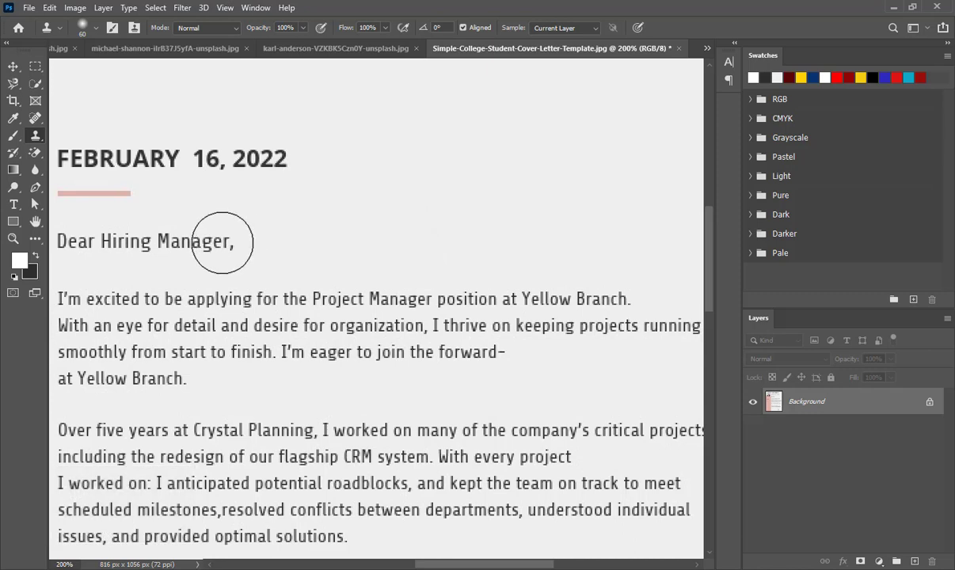
{"action": "key", "text": "alt"}
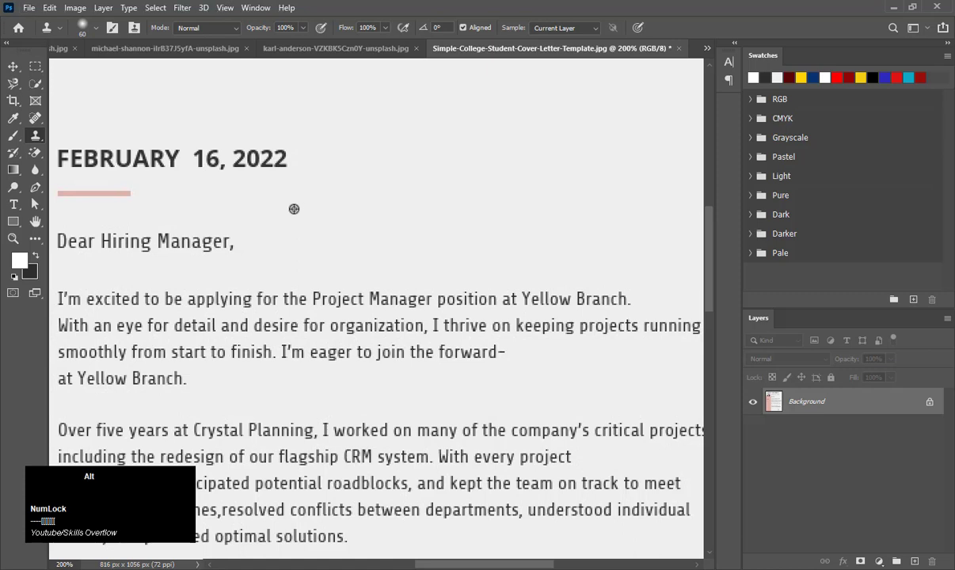
{"action": "left_click", "coordinate": [208, 243], "text": "alt"}
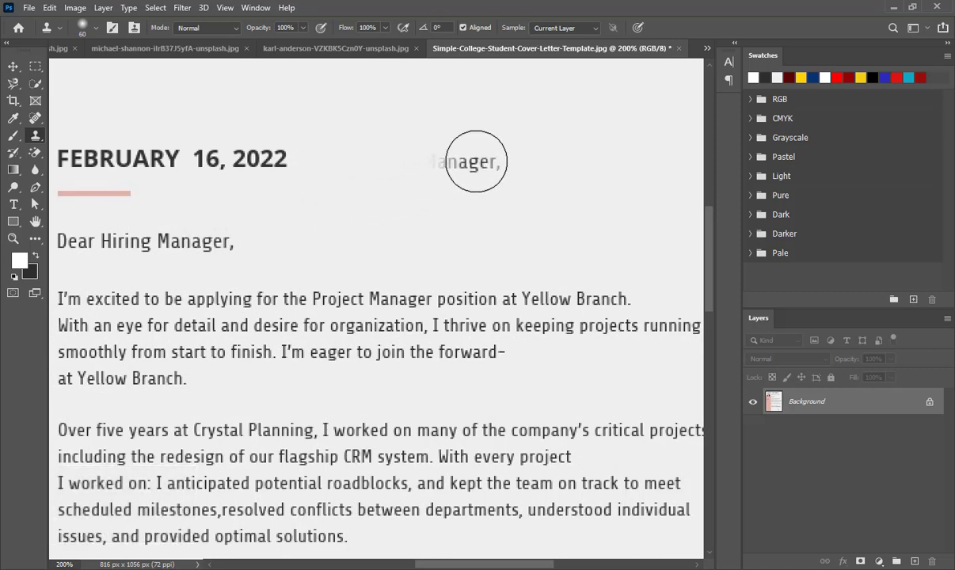
{"action": "left_click", "coordinate": [518, 132]}
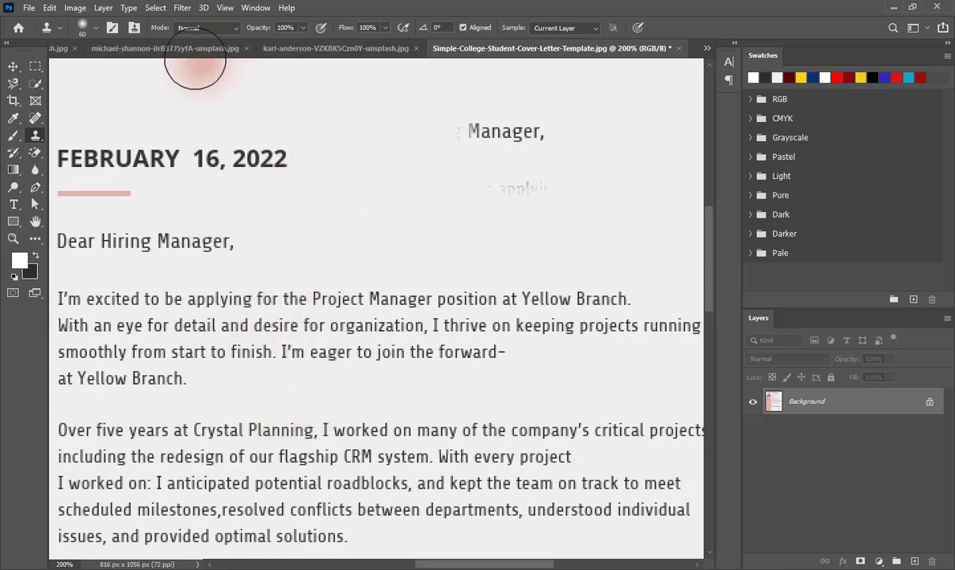
- Switch to the karl-anderson bird photo and enlarge the Clone Stamp brush to size 700
{"action": "left_click", "coordinate": [305, 48]}
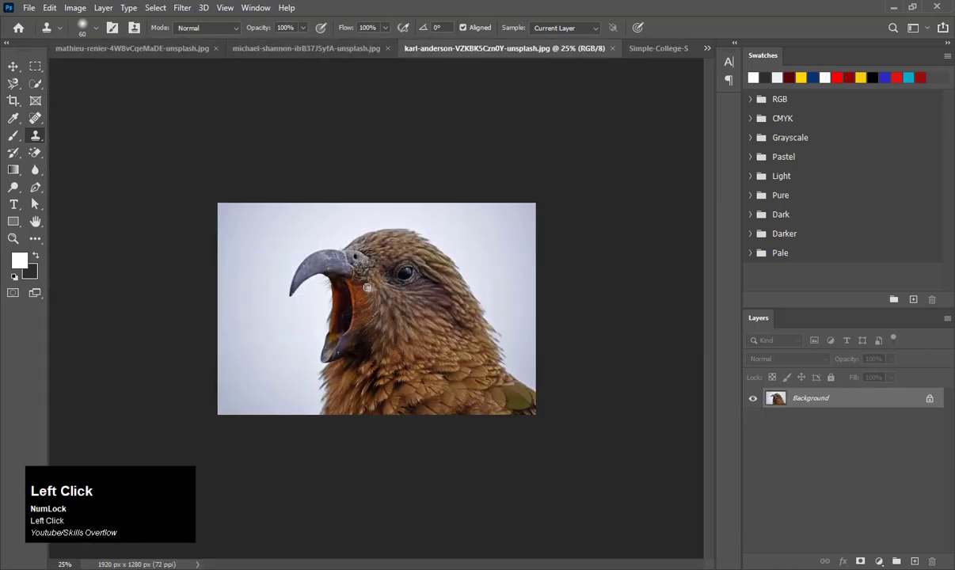
{"action": "key", "text": "bracketright"}
{"action": "key", "text": "bracketright"}
{"action": "key", "text": "bracketright"}
{"action": "key", "text": "bracketright"}
{"action": "key", "text": "bracketright"}
{"action": "key", "text": "bracketright"}
{"action": "key", "text": "bracketright"}
{"action": "key", "text": "bracketright"}
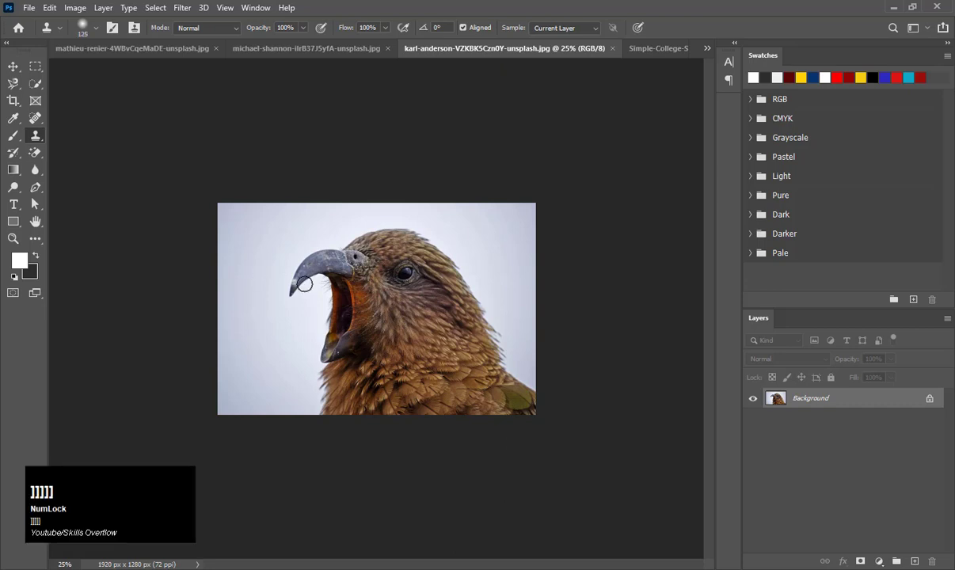
{"action": "key", "text": "bracketright"}
{"action": "key", "text": "bracketright"}
{"action": "key", "text": "bracketright"}
{"action": "key", "text": "bracketright"}
{"action": "key", "text": "bracketright"}
{"action": "key", "text": "bracketright"}
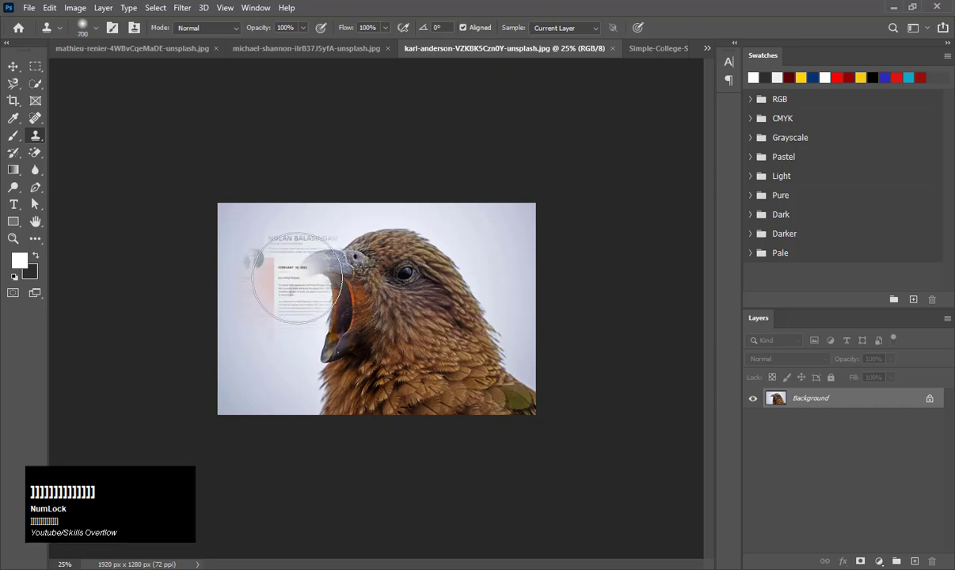
- Sample the bird's neck feathers and stamp them onto the pale background in the photo's upper-left corner
{"action": "left_click", "coordinate": [423, 349], "text": "alt"}
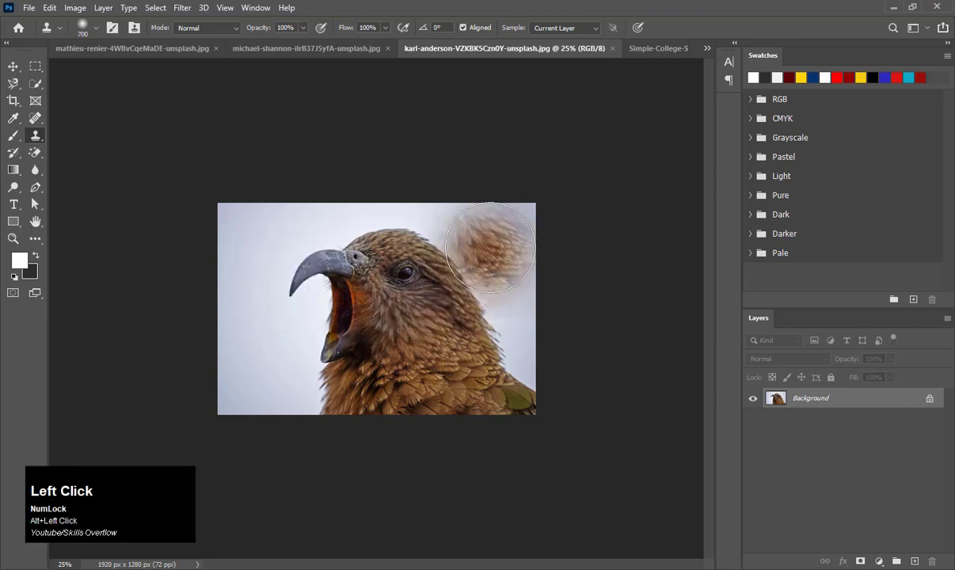
{"action": "left_click", "coordinate": [267, 231]}
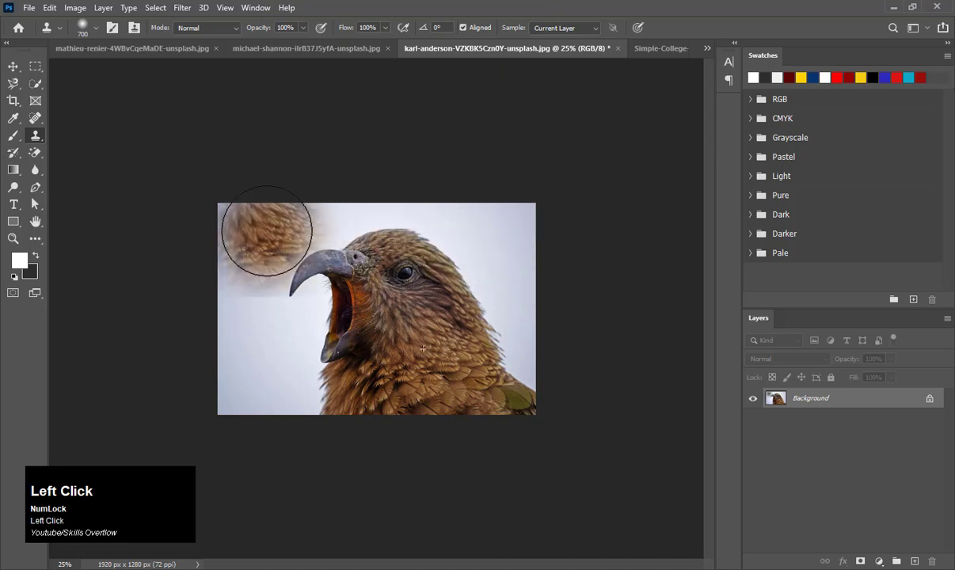
{"action": "left_click", "coordinate": [267, 231]}
{"action": "left_click", "coordinate": [267, 231]}
{"action": "left_click", "coordinate": [267, 230]}
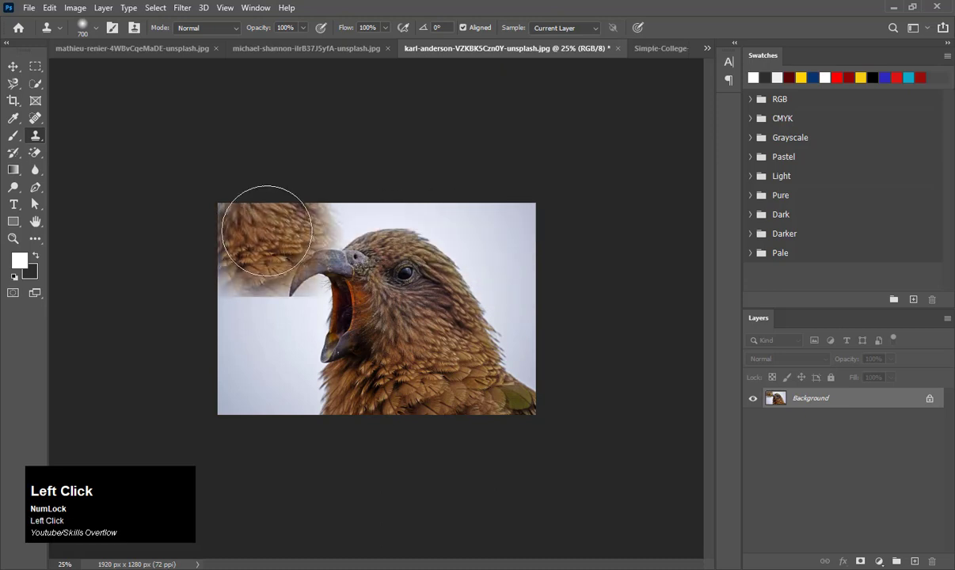
- Undo the cloned feathers in the upper-left corner of the bird photo
{"action": "key", "text": "ctrl"}
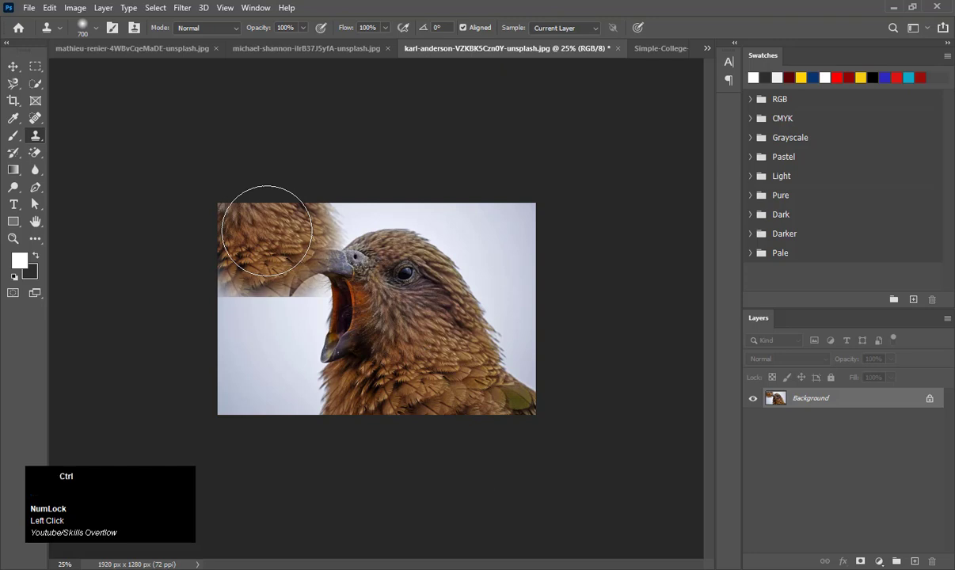
{"action": "key", "text": "ctrl+z"}
{"action": "key", "text": "ctrl+z"}
{"action": "key", "text": "ctrl+z"}
{"action": "key", "text": "ctrl+z"}
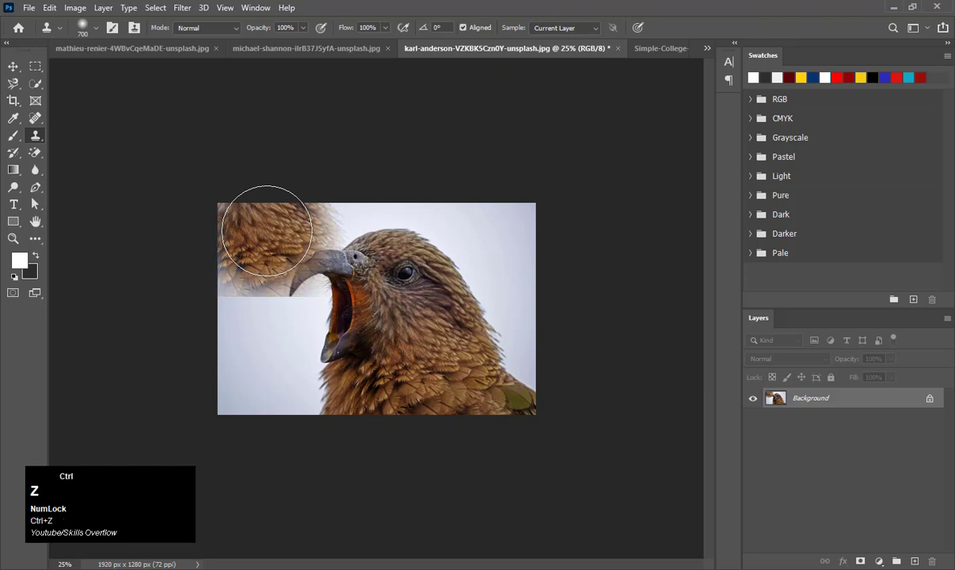
{"action": "key", "text": "ctrl+z"}
{"action": "key", "text": "ctrl+z"}
{"action": "key", "text": "ctrl+z"}
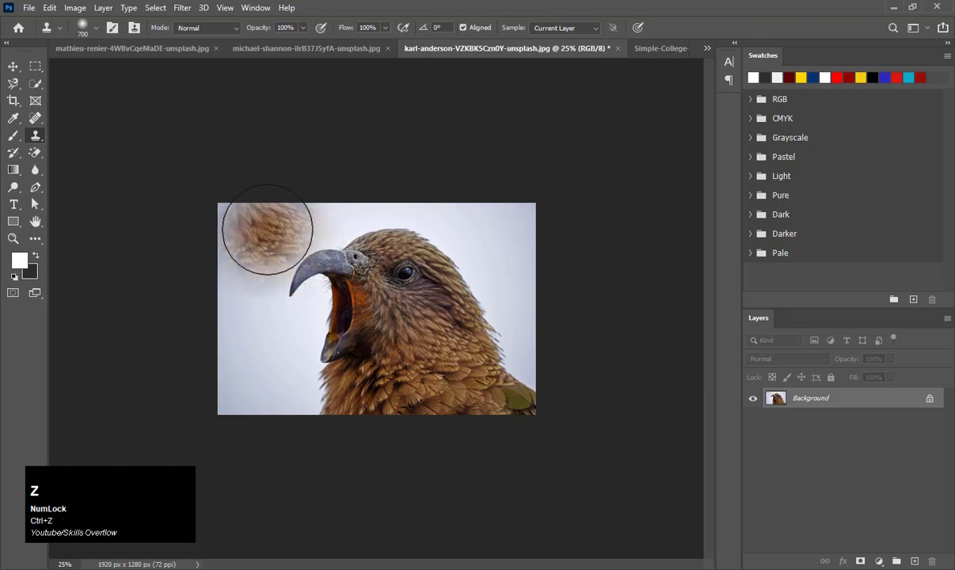
- Set the brush size to 300, sample the bird's eye and stamp a copy onto the background above and in front of the beak
{"action": "key", "text": "alt"}
{"action": "key", "text": "bracketleft"}
{"action": "key", "text": "bracketleft"}
{"action": "key", "text": "bracketleft"}
{"action": "key", "text": "bracketleft"}
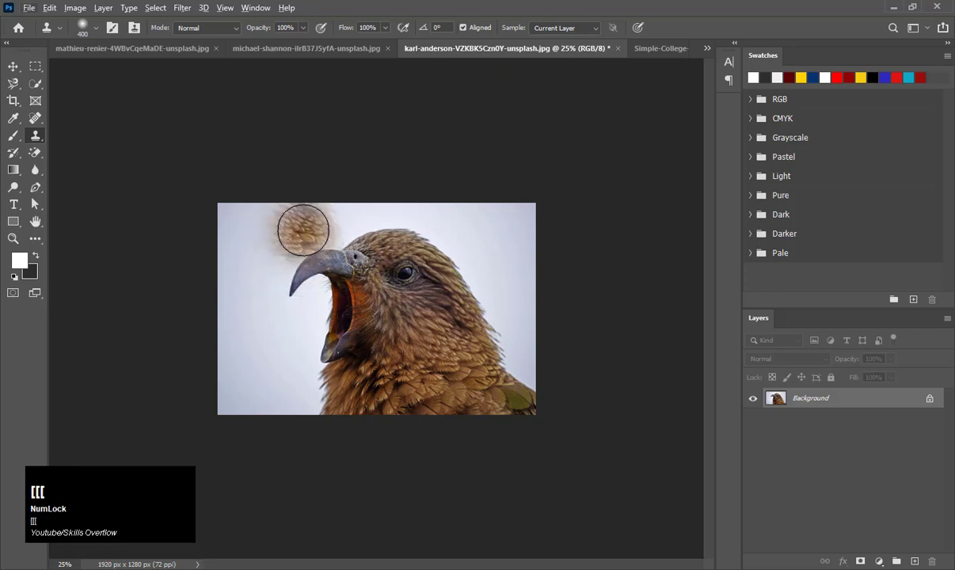
{"action": "key", "text": "alt"}
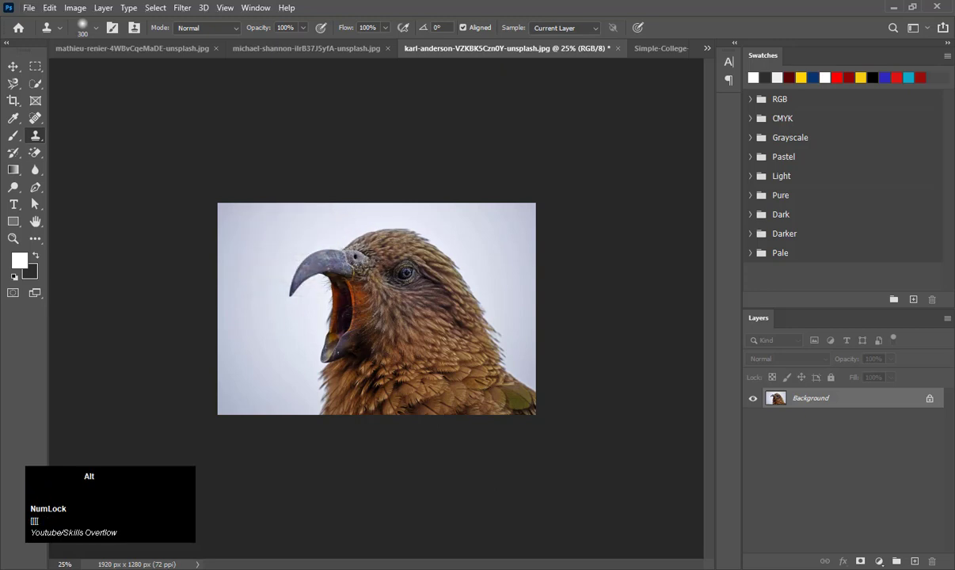
{"action": "left_click", "coordinate": [406, 273], "text": "alt"}
{"action": "left_click", "coordinate": [254, 233]}
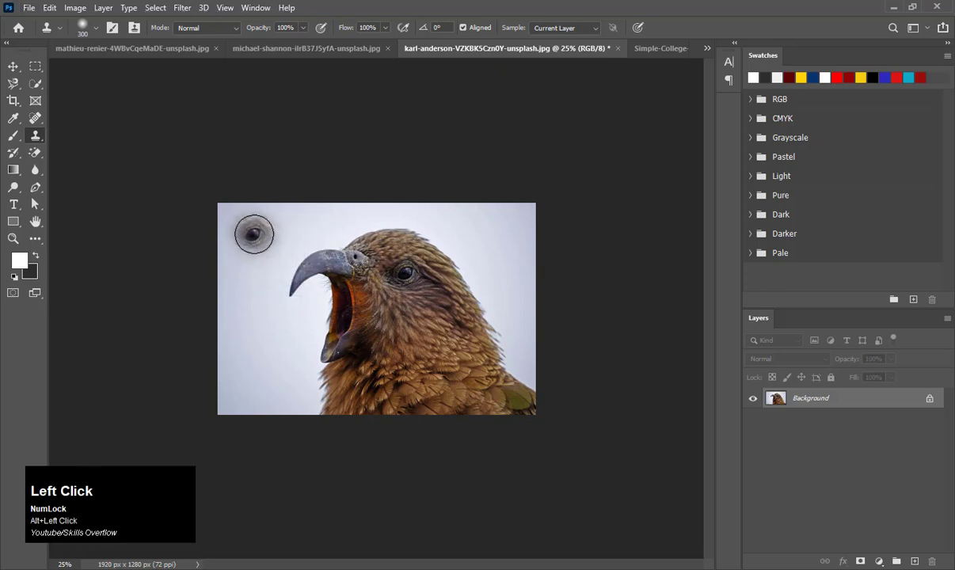
{"action": "left_click", "coordinate": [254, 233]}
{"action": "left_click", "coordinate": [254, 234]}
{"action": "left_click", "coordinate": [254, 234]}
{"action": "left_click", "coordinate": [254, 235]}
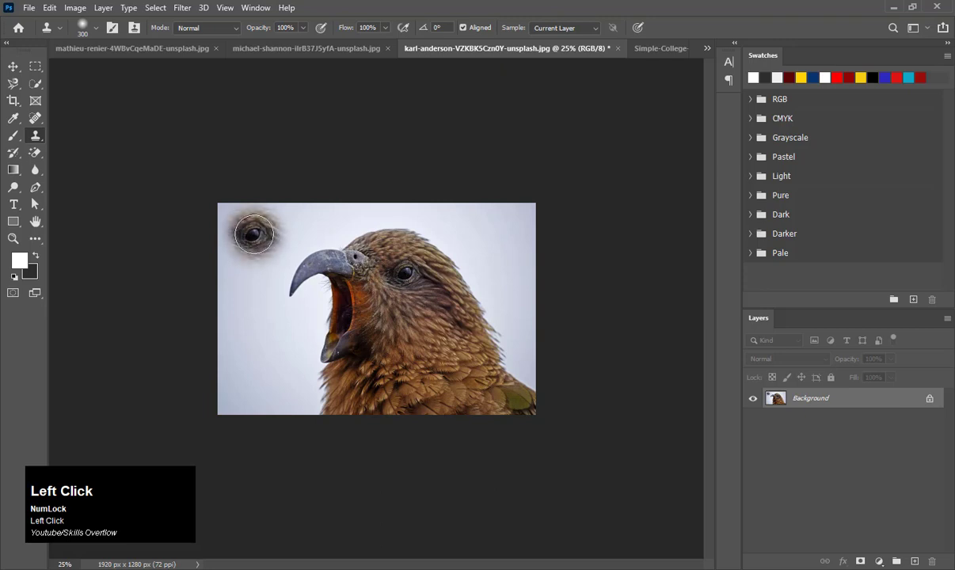
- Clone the feathers below the eye onto the background in a column beneath the copied eye
{"action": "left_click_drag", "start_coordinate": [254, 233], "coordinate": [256, 287]}
{"action": "left_click", "coordinate": [257, 288]}
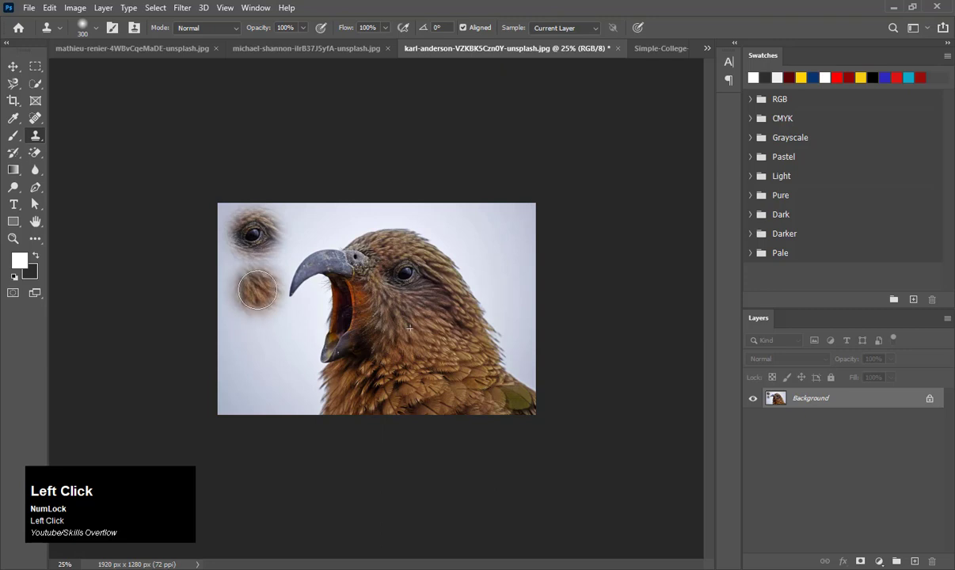
{"action": "left_click", "coordinate": [257, 291]}
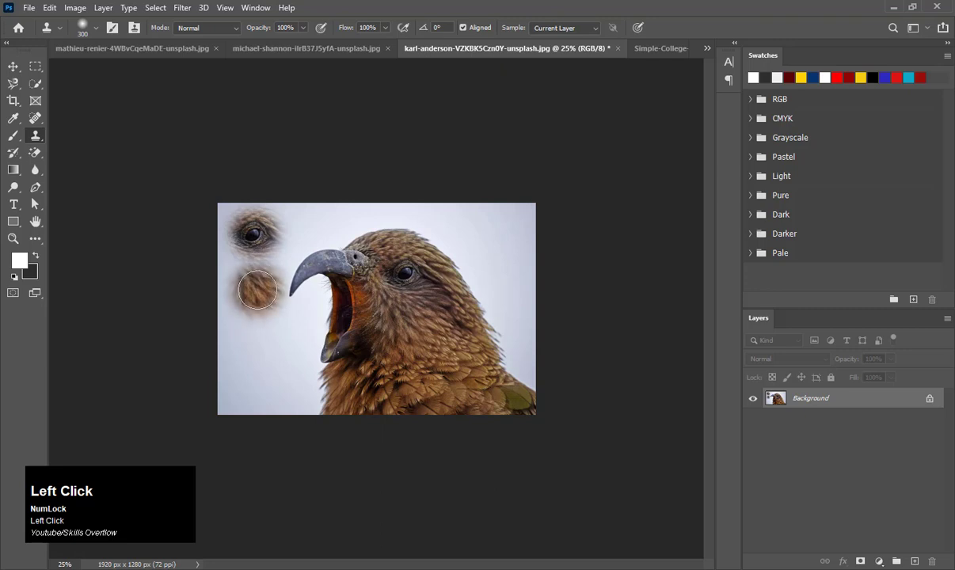
{"action": "left_click", "coordinate": [257, 333]}
{"action": "left_click_drag", "start_coordinate": [257, 333], "coordinate": [257, 370]}
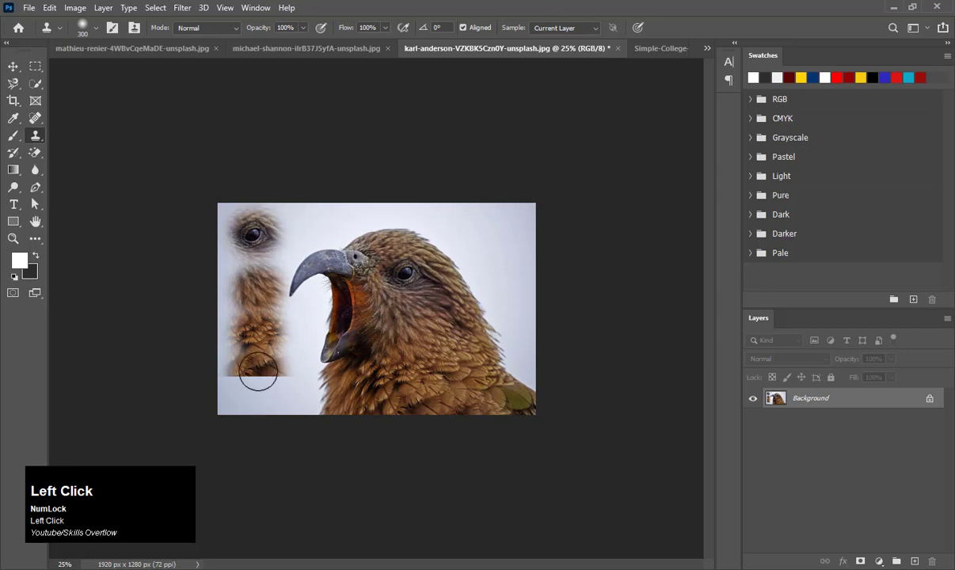
- Undo the cloned feather column and the copied eye in the bird photo
{"action": "key", "text": "ctrl+z"}
{"action": "key", "text": "ctrl+z"}
{"action": "key", "text": "ctrl+z"}
{"action": "key", "text": "ctrl+z"}
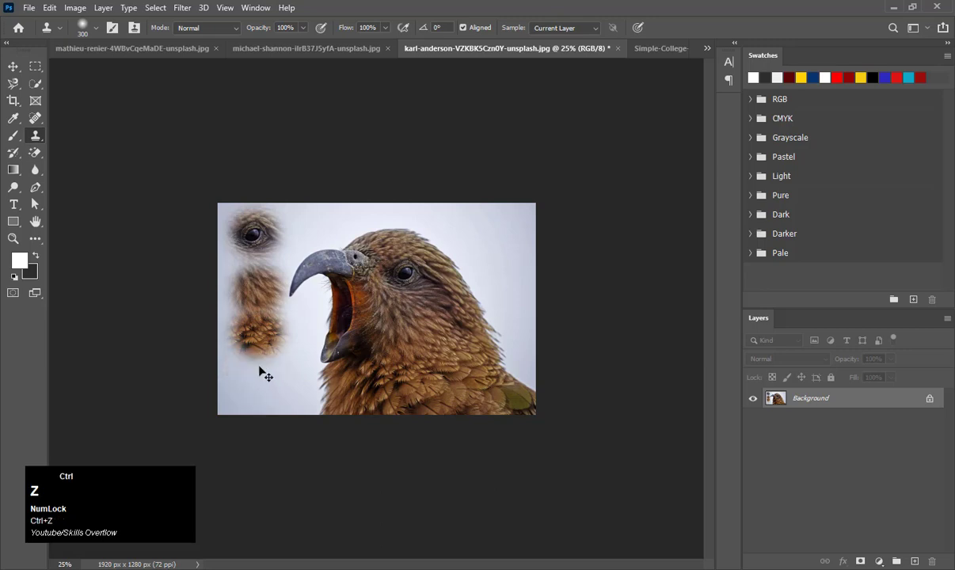
{"action": "key", "text": "ctrl+z"}
{"action": "key", "text": "ctrl+z"}
{"action": "key", "text": "ctrl+z"}
{"action": "key", "text": "ctrl+z"}
{"action": "key", "text": "ctrl+z"}
{"action": "key", "text": "ctrl+z"}
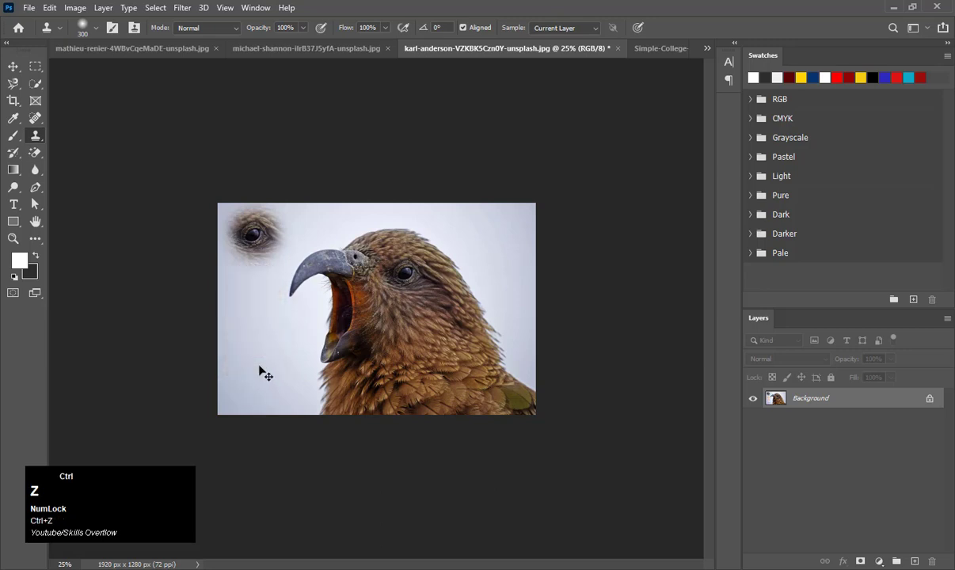
{"action": "key", "text": "z"}
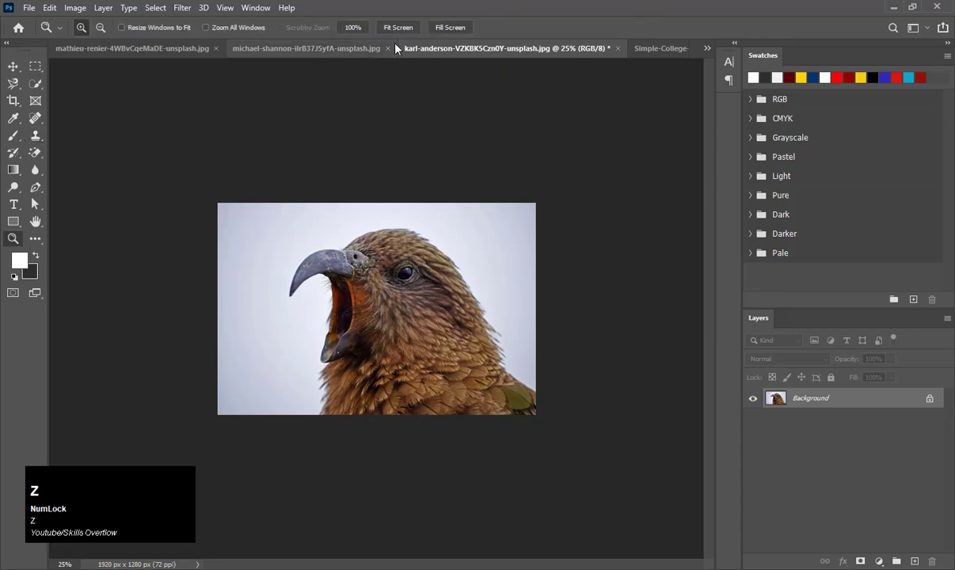
- Switch to the michael-shannon road photo and prepare the Clone Stamp Tool with brush size 125 at the nearest lane marking
{"action": "left_click", "coordinate": [325, 48]}
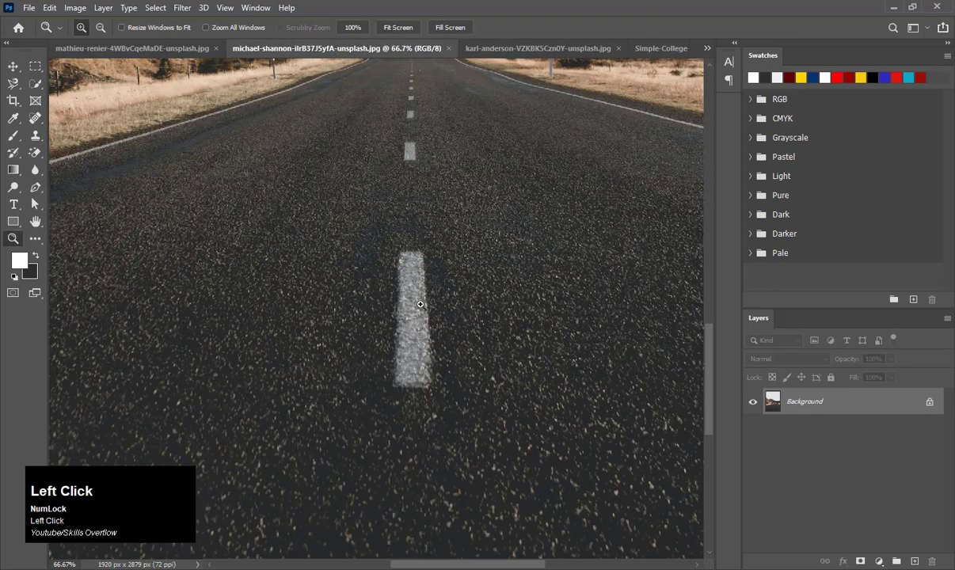
{"action": "key", "text": "z"}
{"action": "left_click", "coordinate": [438, 270]}
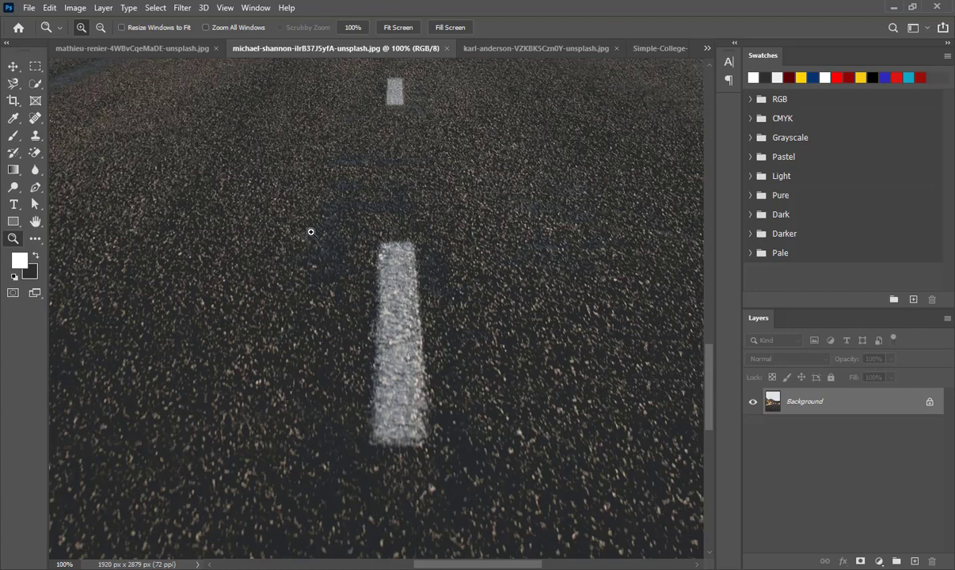
{"action": "key", "text": "s"}
{"action": "left_click", "coordinate": [497, 259]}
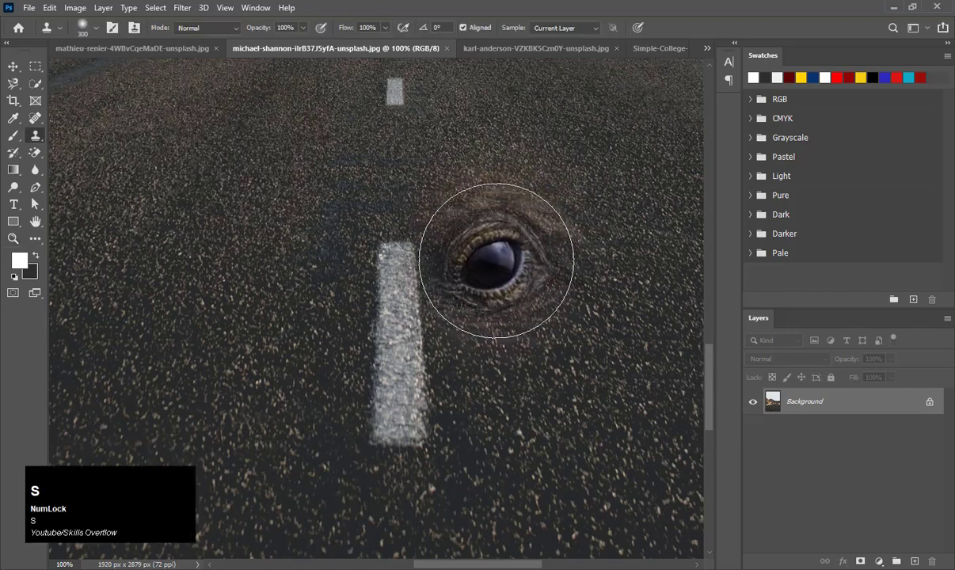
{"action": "key", "text": "bracketleft"}
{"action": "key", "text": "bracketleft"}
{"action": "key", "text": "bracketleft"}
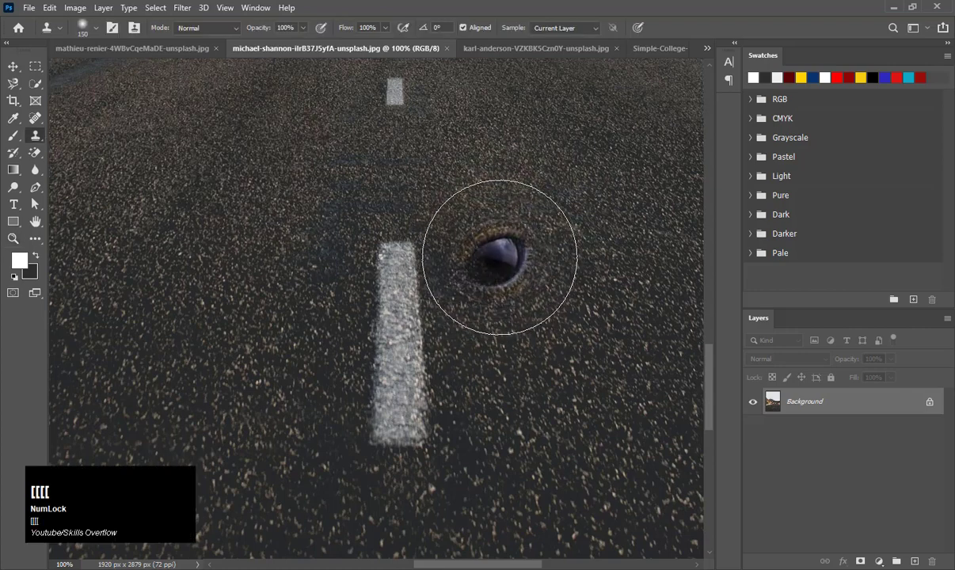
{"action": "key", "text": "bracketleft"}
{"action": "key", "text": "bracketleft"}
{"action": "key", "text": "alt"}
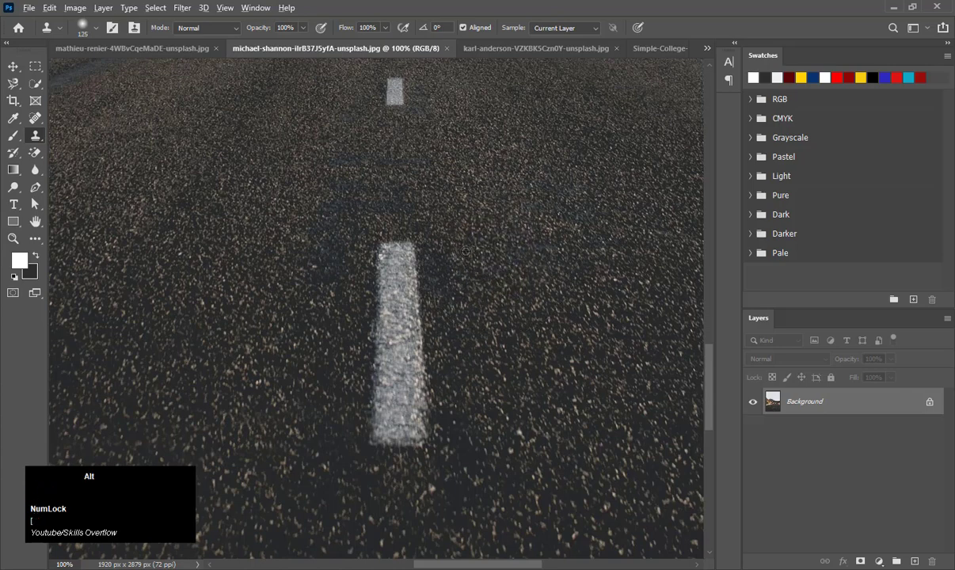
- Remove the nearest white lane marking from top to bottom by cloning asphalt repeatedly sampled just beside it
{"action": "left_click", "coordinate": [466, 251], "text": "alt"}
{"action": "left_click_drag", "start_coordinate": [431, 250], "coordinate": [392, 268]}
{"action": "key", "text": "alt"}
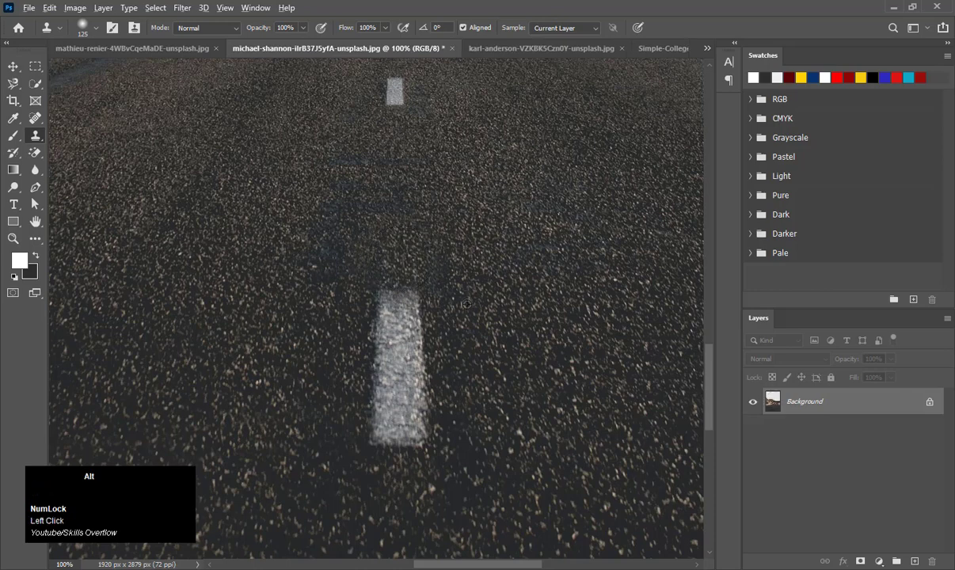
{"action": "left_click", "coordinate": [467, 308], "text": "alt"}
{"action": "mouse_move", "coordinate": [438, 308]}
{"action": "left_mouse_down"}
{"action": "mouse_move", "coordinate": [401, 305]}
{"action": "mouse_move", "coordinate": [418, 313]}
{"action": "left_mouse_up"}
{"action": "left_click", "coordinate": [486, 344], "text": "alt"}
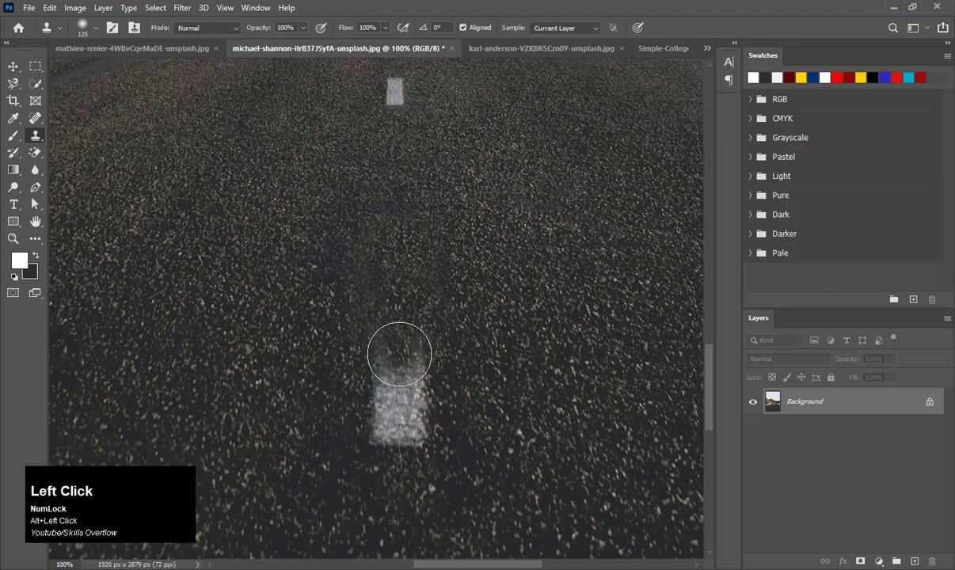
{"action": "mouse_move", "coordinate": [399, 354]}
{"action": "left_mouse_down"}
{"action": "mouse_move", "coordinate": [408, 390]}
{"action": "mouse_move", "coordinate": [370, 416]}
{"action": "mouse_move", "coordinate": [426, 422]}
{"action": "mouse_move", "coordinate": [416, 432]}
{"action": "left_mouse_up"}
{"action": "left_click", "coordinate": [491, 394], "text": "alt"}
{"action": "left_click", "coordinate": [458, 400], "text": "alt"}
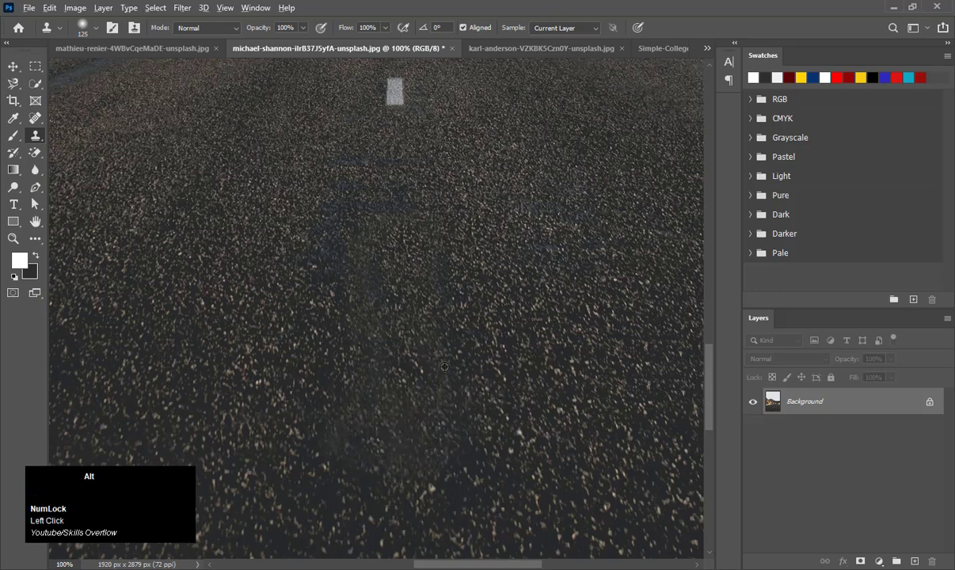
- Even out the bluish patches left by the removed lane marking with asphalt cloned from both sides
{"action": "left_click", "coordinate": [482, 228], "text": "alt"}
{"action": "left_click", "coordinate": [462, 266]}
{"action": "left_click", "coordinate": [485, 213], "text": "alt"}
{"action": "left_click_drag", "start_coordinate": [434, 207], "coordinate": [384, 212]}
{"action": "left_click", "coordinate": [255, 235], "text": "alt"}
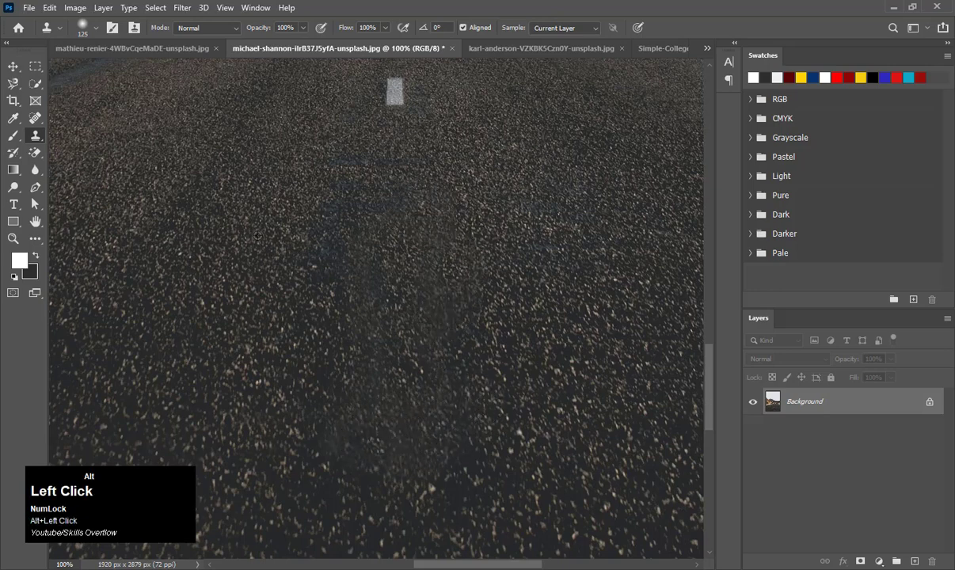
{"action": "left_click", "coordinate": [326, 223]}
{"action": "left_click", "coordinate": [317, 276], "text": "alt"}
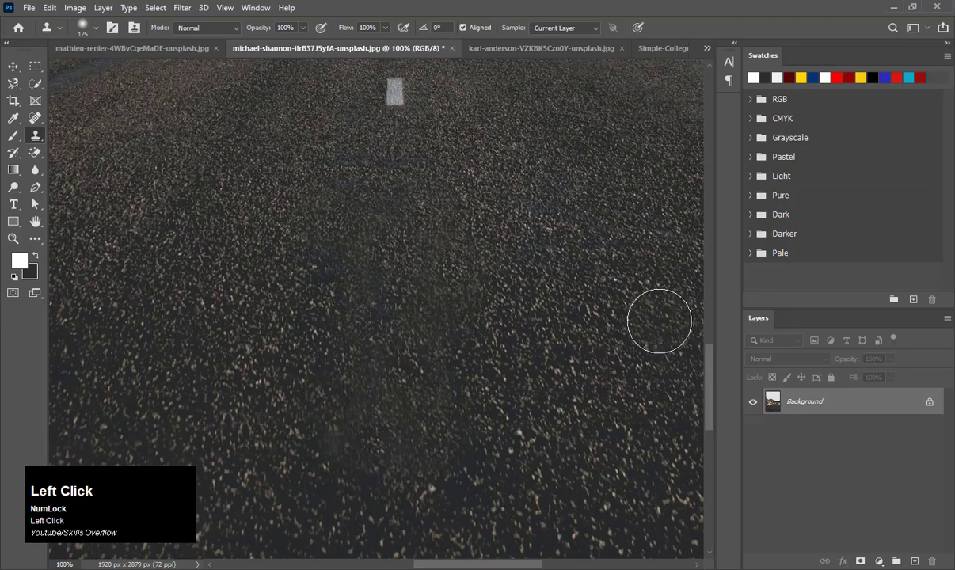
- Examine the whole road photo to check the area where the nearest lane marking was removed
{"action": "key", "text": "ctrl+minus"}
{"action": "key", "text": "ctrl+minus"}
{"action": "key", "text": "ctrl+minus"}
{"action": "key", "text": "ctrl+minus"}
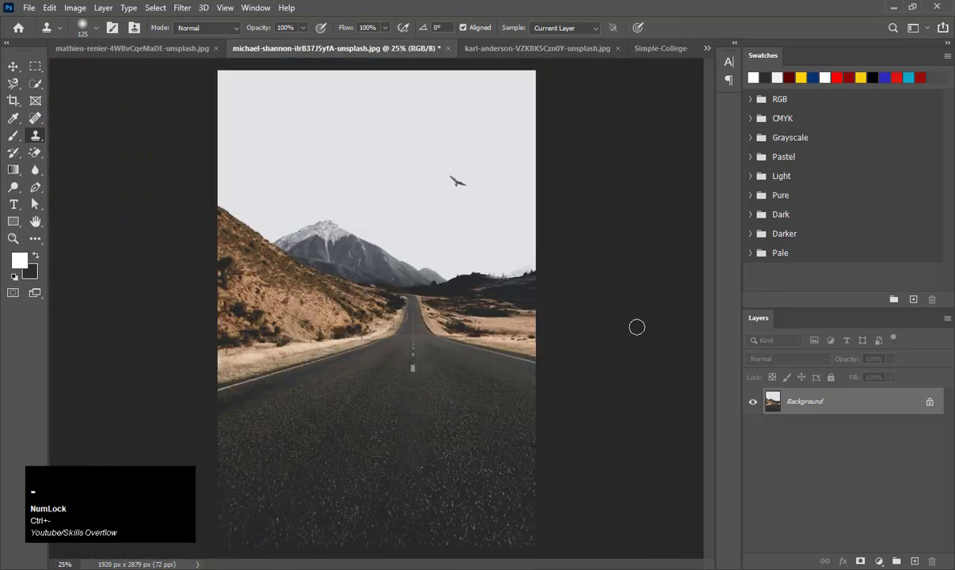
{"action": "key", "text": "z"}
{"action": "left_click", "coordinate": [454, 432]}
{"action": "key", "text": "space"}
{"action": "left_click_drag", "start_coordinate": [437, 451], "coordinate": [456, 380]}
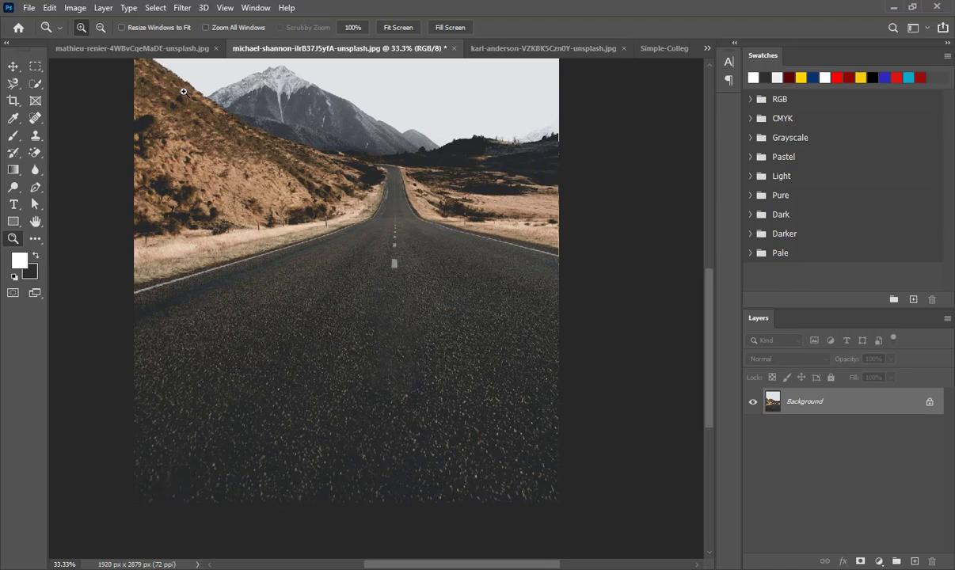
- Switch to the mathieu-renier car photo and frame the BMW badge on the hood closely
{"action": "left_click", "coordinate": [179, 47]}
{"action": "left_click", "coordinate": [411, 328]}
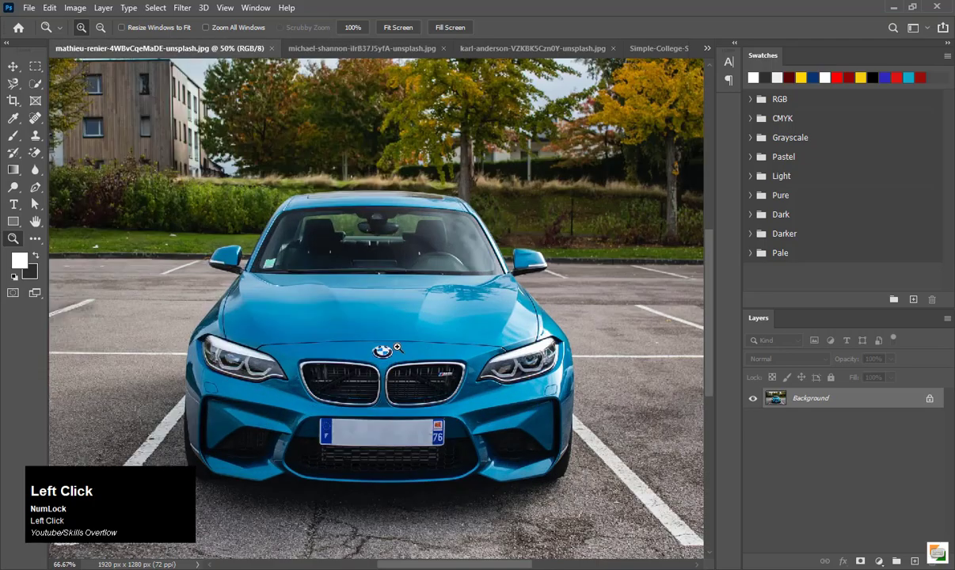
{"action": "key", "text": "space"}
{"action": "left_click_drag", "start_coordinate": [396, 357], "coordinate": [424, 330]}
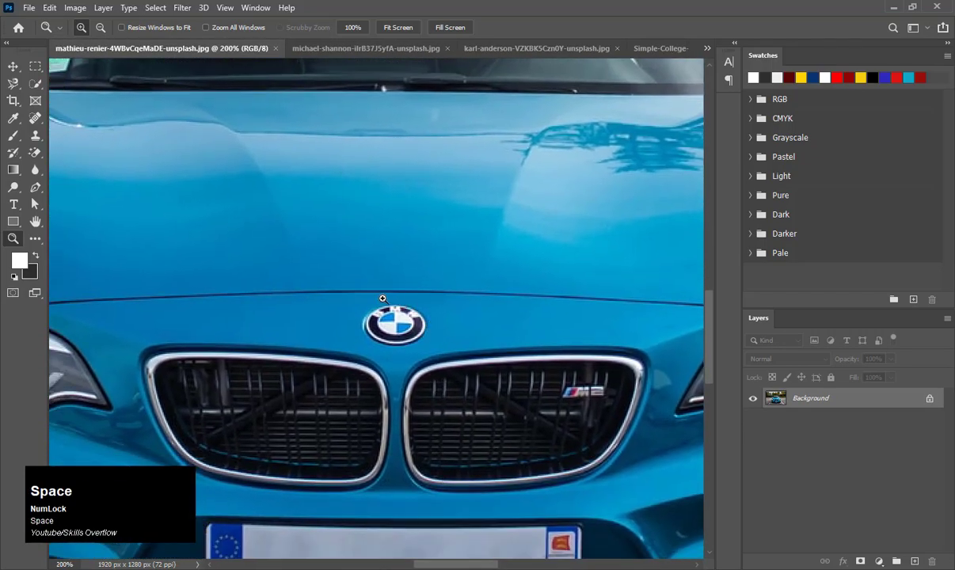
{"action": "left_click", "coordinate": [389, 345]}
- Prepare the Clone Stamp Tool with brush size 45 for retouching the BMW badge
{"action": "key", "text": "s"}
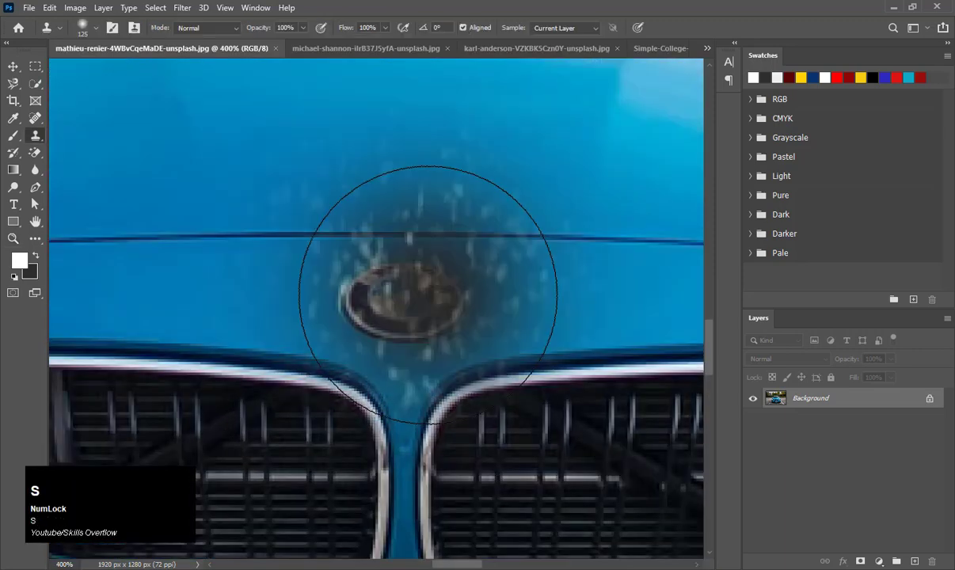
{"action": "key", "text": "bracketleft"}
{"action": "key", "text": "bracketleft"}
{"action": "key", "text": "bracketleft"}
{"action": "key", "text": "bracketleft"}
{"action": "key", "text": "bracketleft"}
{"action": "key", "text": "bracketleft"}
{"action": "key", "text": "bracketleft"}
{"action": "key", "text": "bracketleft"}
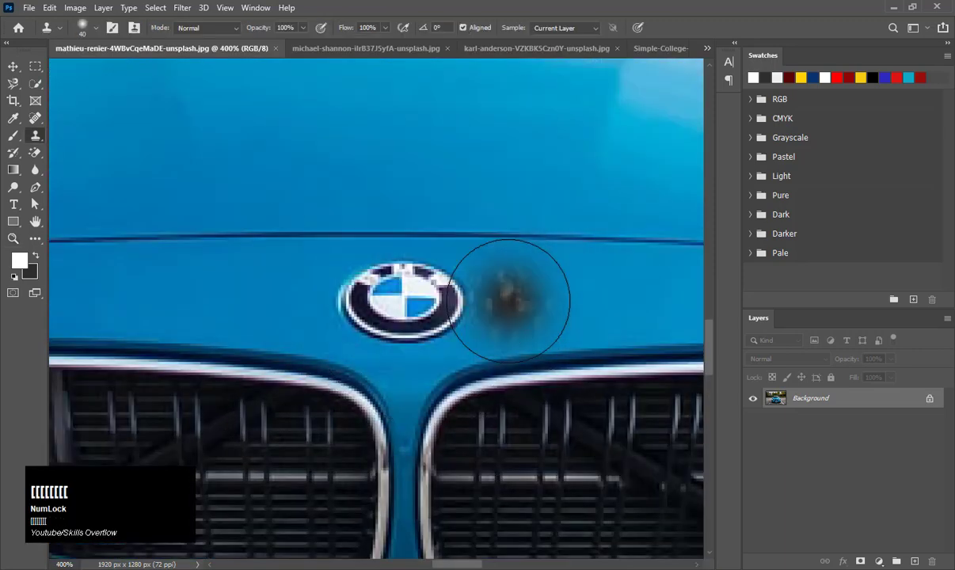
{"action": "key", "text": "bracketright"}
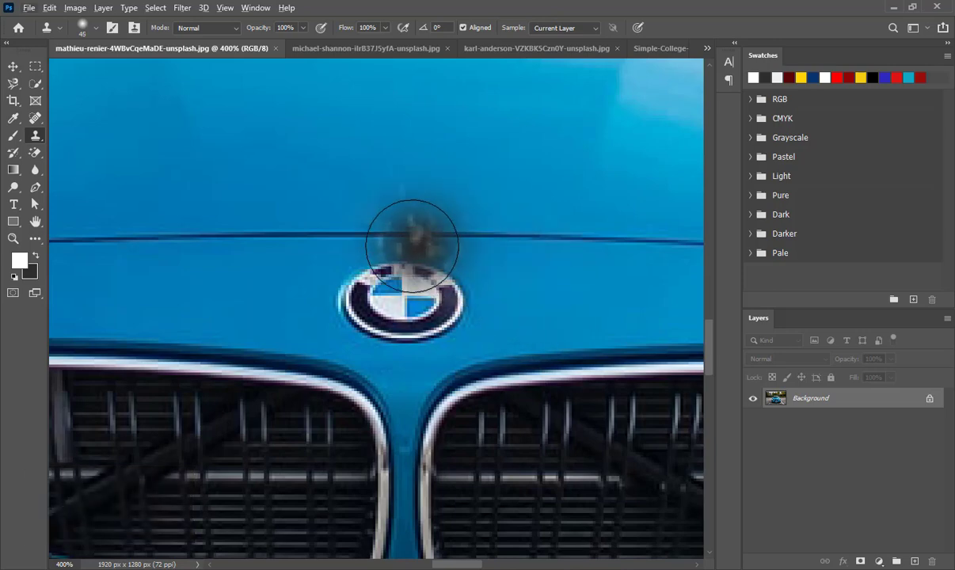
- Outline the BMW badge and a margin of surrounding blue paint with the Polygonal Lasso Tool
{"action": "left_click", "coordinate": [34, 67]}
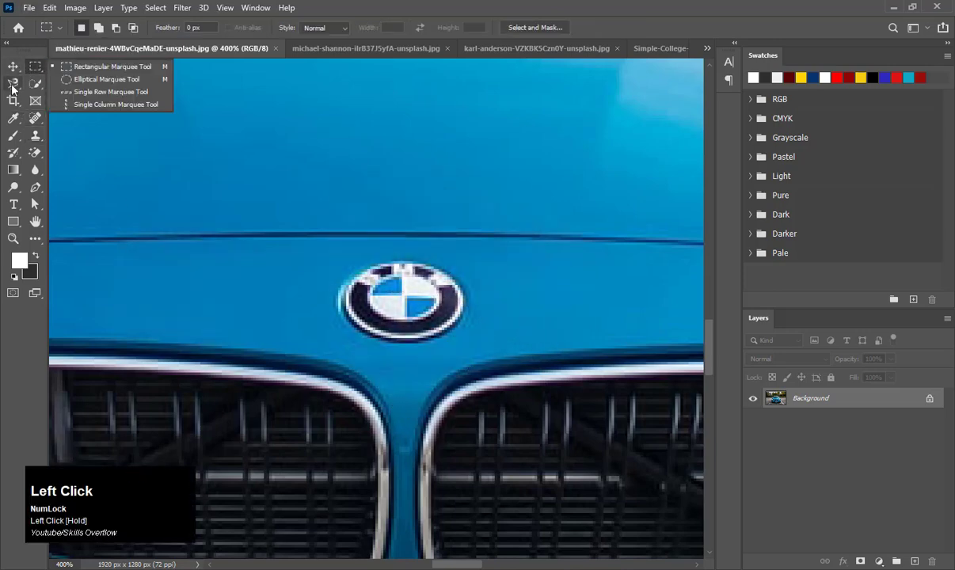
{"action": "left_click", "coordinate": [13, 85]}
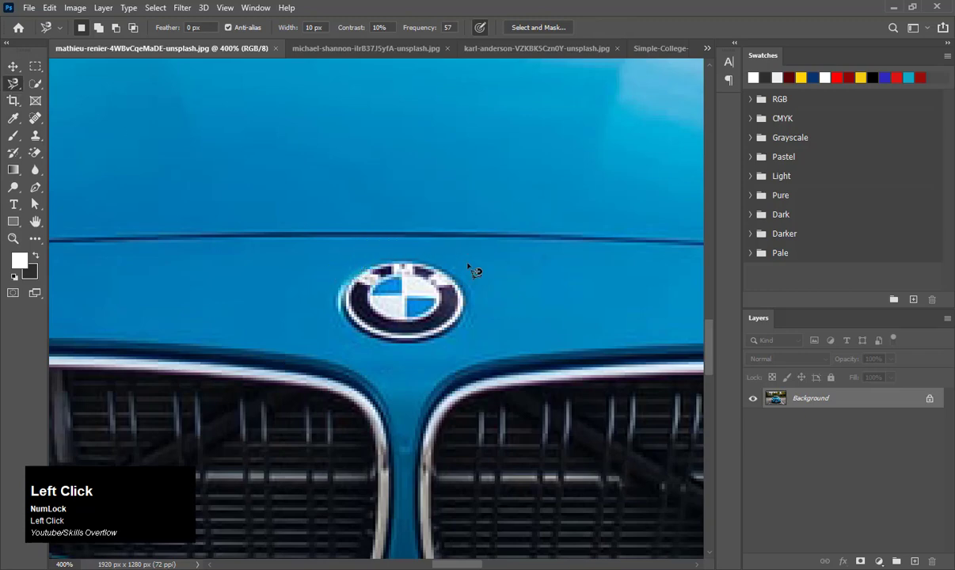
{"action": "left_click", "coordinate": [12, 83]}
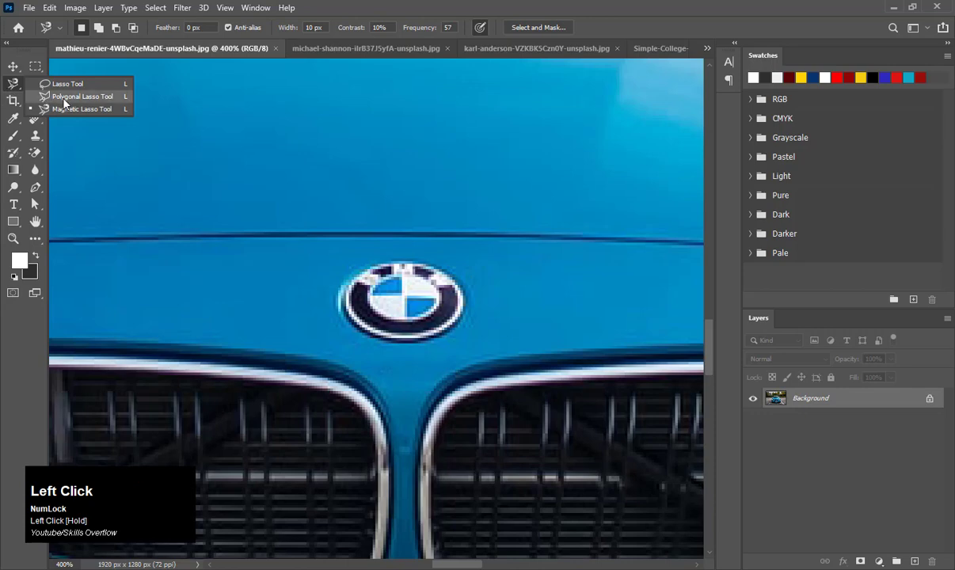
{"action": "left_click", "coordinate": [79, 96]}
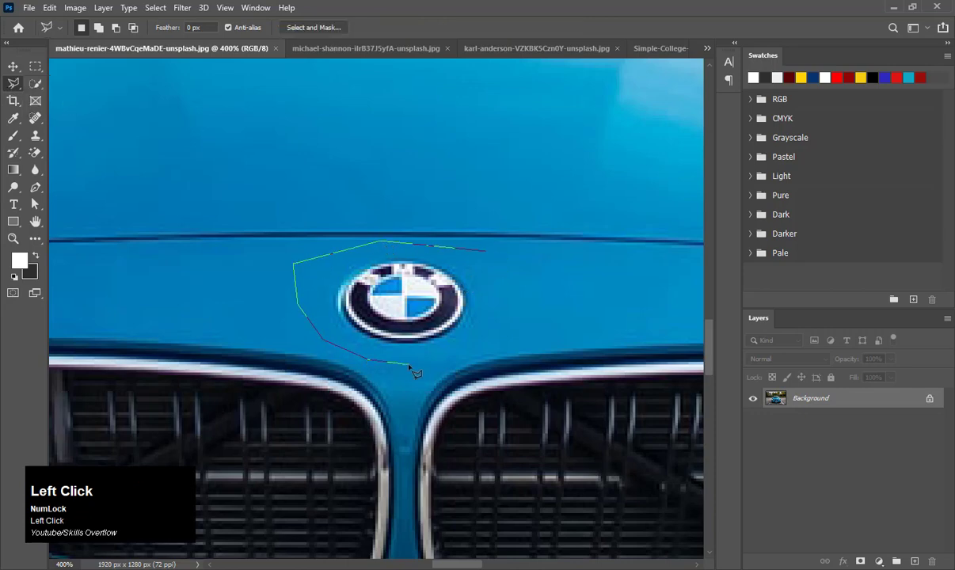
{"action": "double_click", "coordinate": [532, 270]}
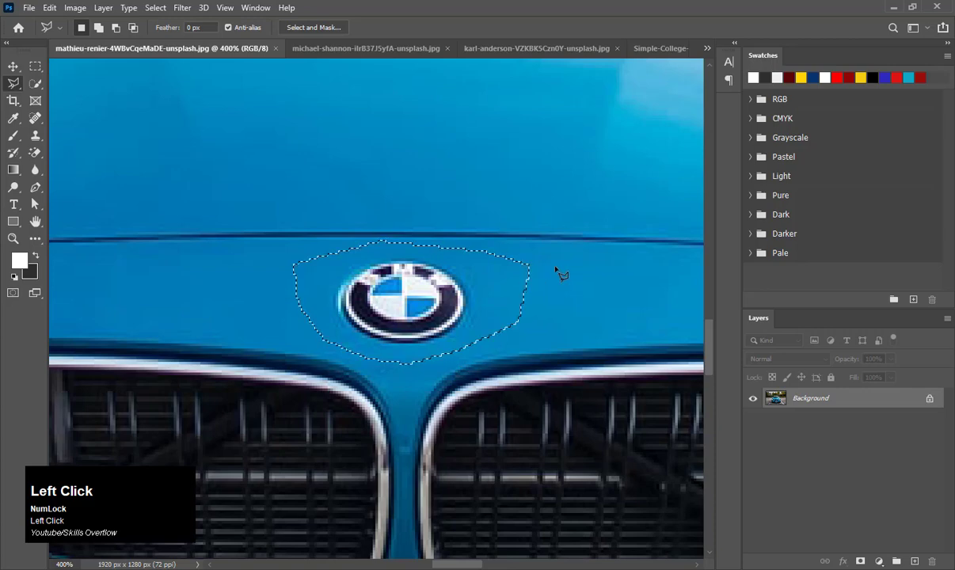
- Clone blue paint sampled beside the selection over most of the badge using Clone Stamp brush size 50
{"action": "key", "text": "s"}
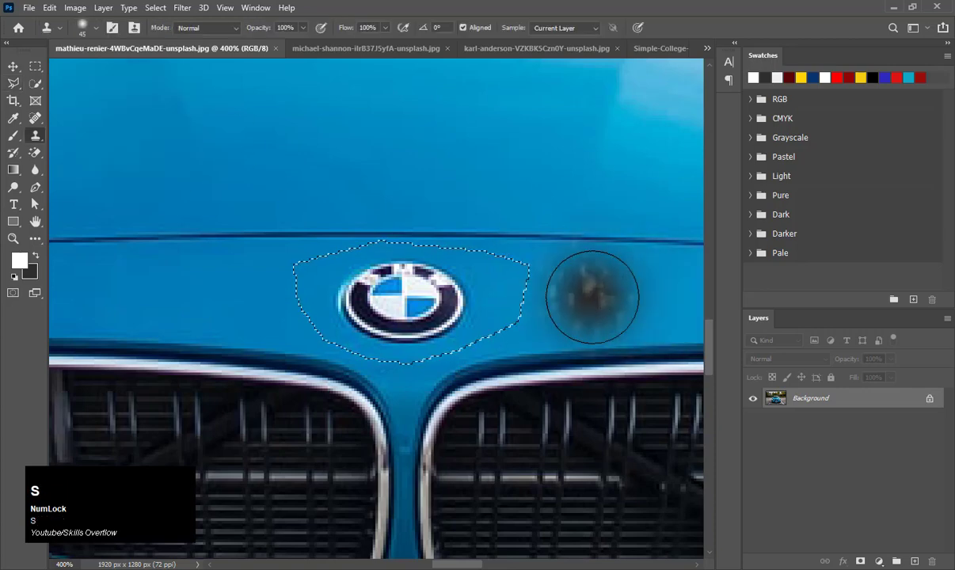
{"action": "key", "text": "bracketright"}
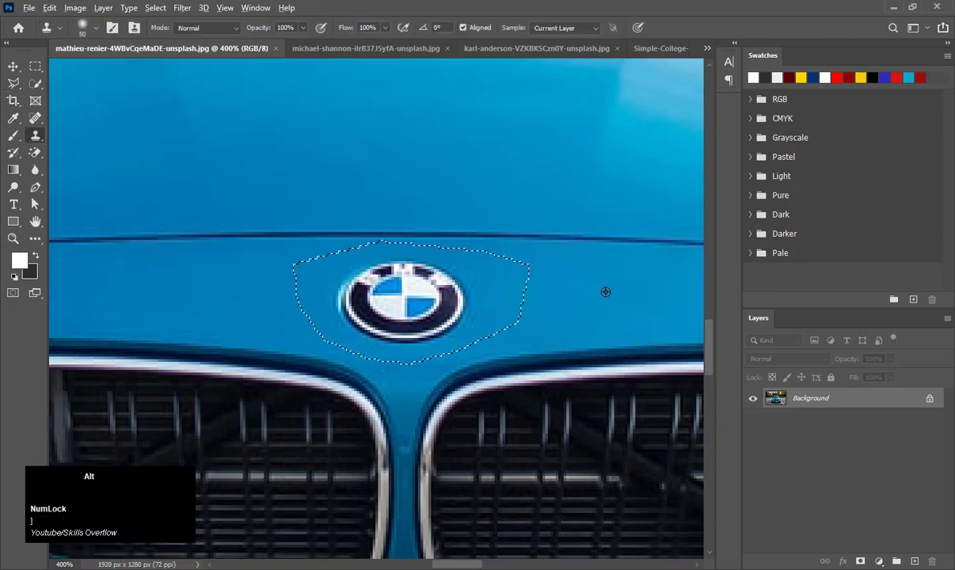
{"action": "left_click", "coordinate": [610, 291], "text": "alt"}
{"action": "mouse_move", "coordinate": [466, 292]}
{"action": "left_mouse_down"}
{"action": "mouse_move", "coordinate": [400, 297]}
{"action": "mouse_move", "coordinate": [441, 314]}
{"action": "mouse_move", "coordinate": [441, 288]}
{"action": "mouse_move", "coordinate": [404, 281]}
{"action": "mouse_move", "coordinate": [437, 285]}
{"action": "left_mouse_up"}
{"action": "left_click", "coordinate": [597, 302], "text": "alt"}
{"action": "key", "text": "bracketleft"}
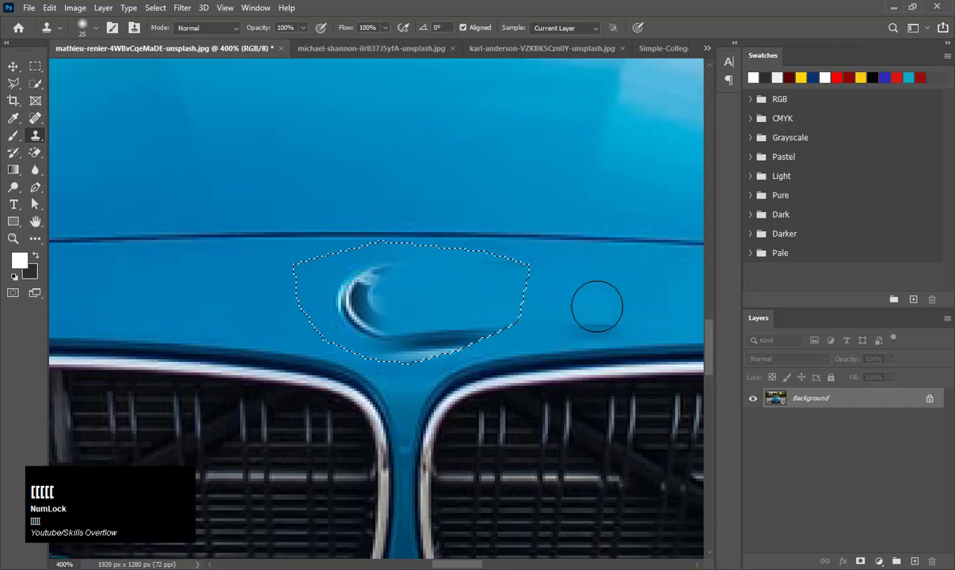
- Undo the last clone strokes inside the badge selection
{"action": "key", "text": "ctrl+z"}
{"action": "key", "text": "ctrl+z"}
{"action": "key", "text": "ctrl+z"}
{"action": "key", "text": "ctrl+z"}
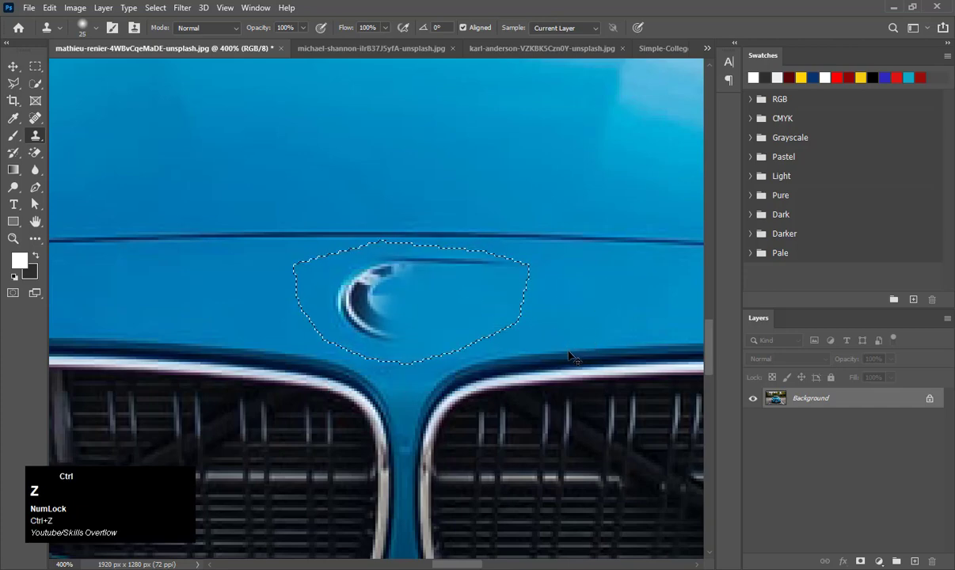
- Cover most of the badge's remaining crescent with nearby blue paint using Clone Stamp brush size 30
{"action": "key", "text": "bracketright"}
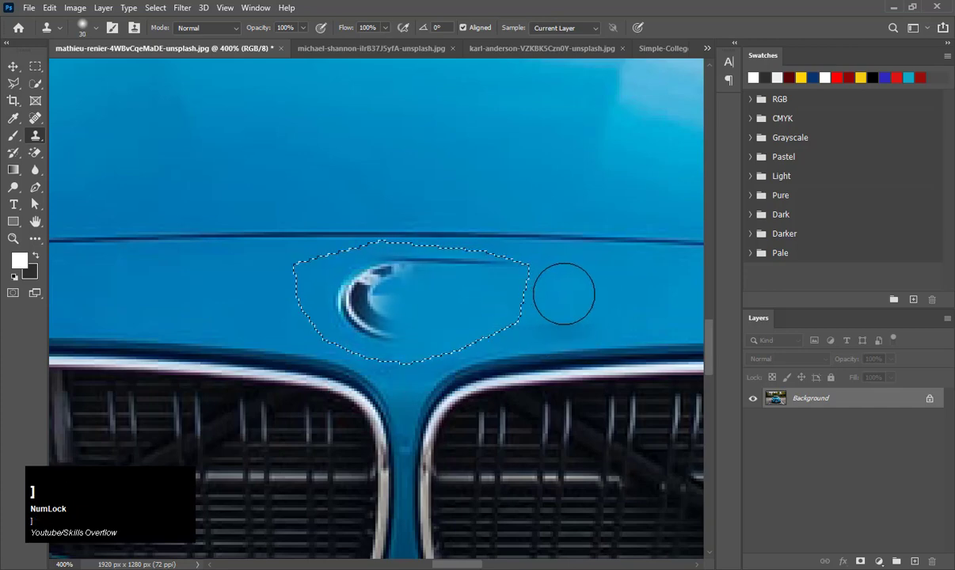
{"action": "left_click", "coordinate": [564, 294], "text": "alt"}
{"action": "left_click", "coordinate": [378, 316]}
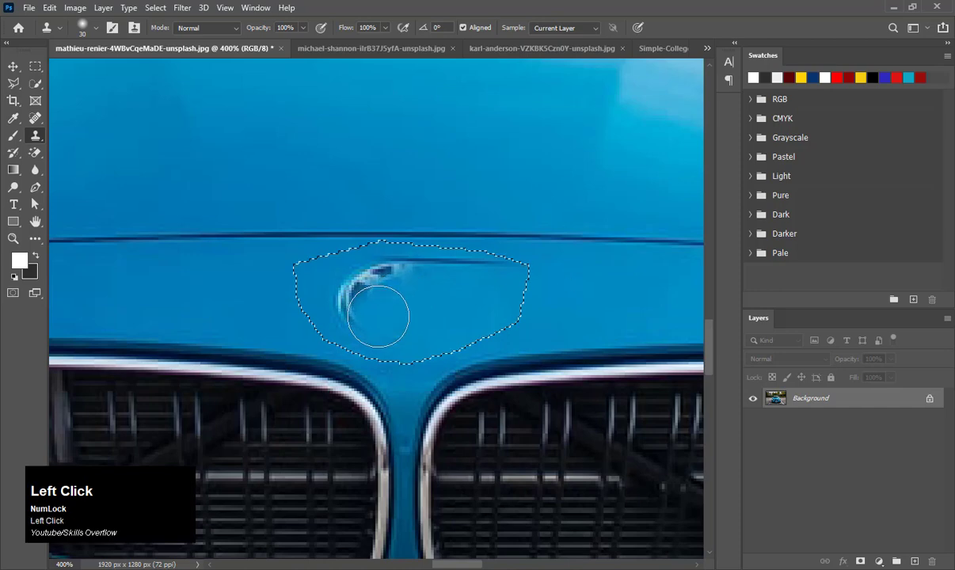
{"action": "left_click", "coordinate": [545, 315], "text": "alt"}
{"action": "left_click", "coordinate": [403, 264]}
{"action": "left_click", "coordinate": [395, 270]}
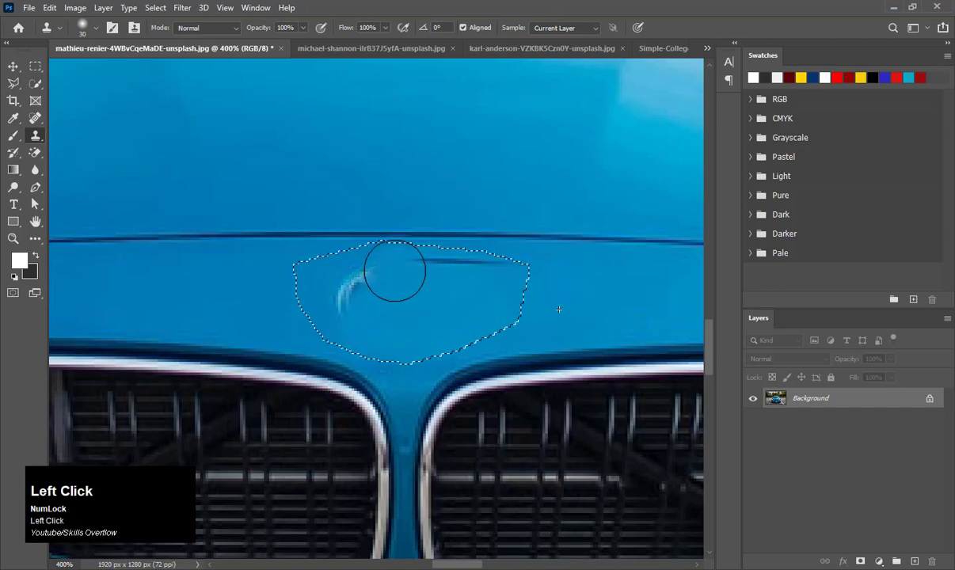
{"action": "left_click", "coordinate": [474, 297], "text": "alt"}
{"action": "left_click", "coordinate": [403, 309]}
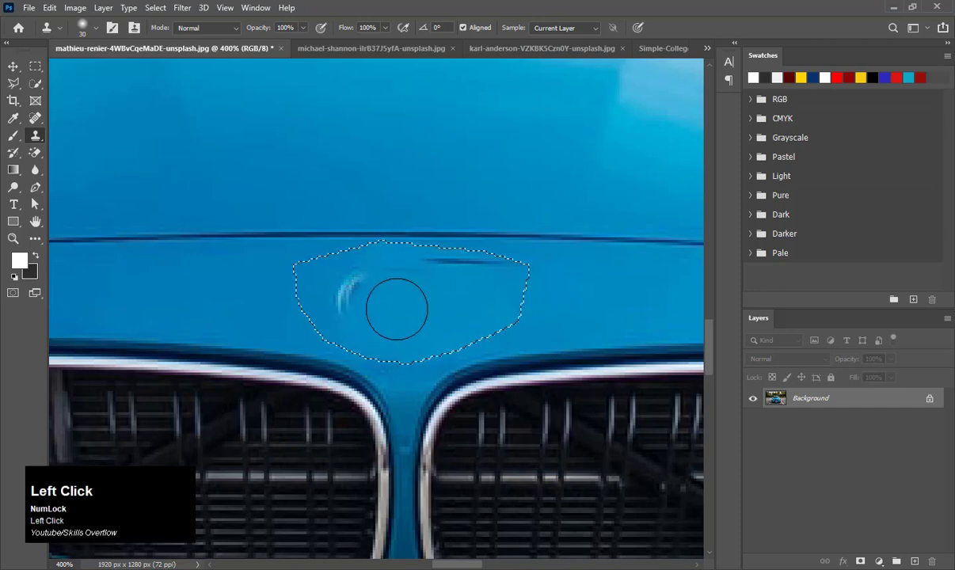
- Clone clean paint over the dark line near the selection's upper edge and the last traces of the badge rim
{"action": "left_click", "coordinate": [454, 302], "text": "alt"}
{"action": "left_click_drag", "start_coordinate": [448, 271], "coordinate": [490, 275]}
{"action": "left_click", "coordinate": [461, 282], "text": "alt"}
{"action": "left_click_drag", "start_coordinate": [422, 273], "coordinate": [384, 273]}
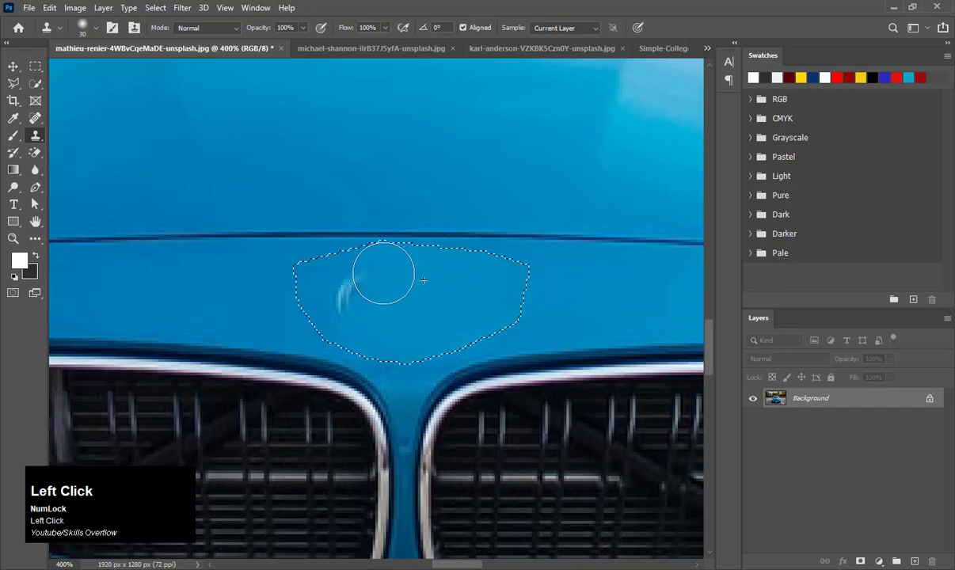
{"action": "left_click", "coordinate": [394, 281], "text": "alt"}
{"action": "left_click", "coordinate": [384, 279]}
{"action": "left_click", "coordinate": [354, 296]}
{"action": "left_click", "coordinate": [354, 296], "text": "alt"}
{"action": "left_click", "coordinate": [346, 296]}
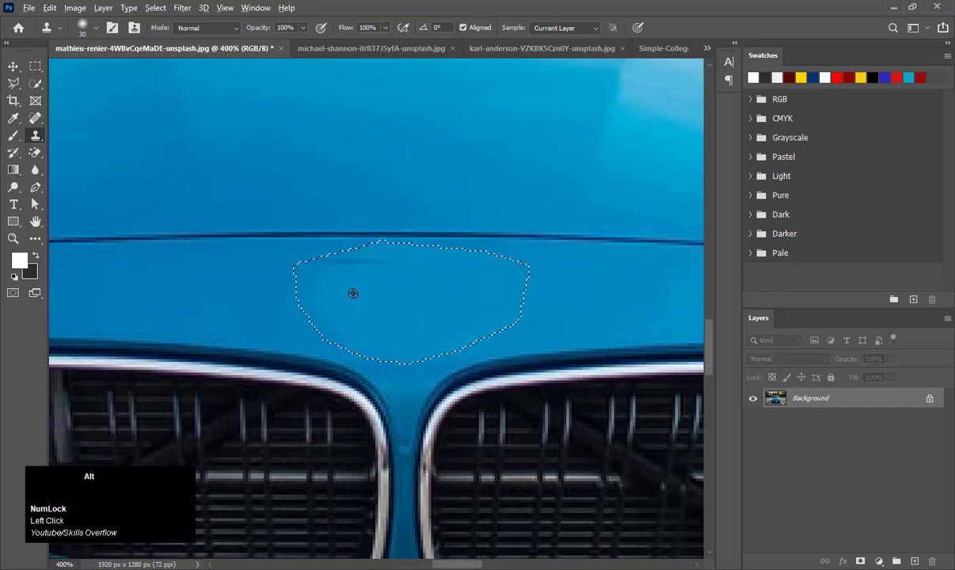
- Smooth the faint streaks along the top of the badge area with cloned paint and clear the selection
{"action": "left_click", "coordinate": [354, 292], "text": "alt"}
{"action": "left_click", "coordinate": [361, 266]}
{"action": "left_click", "coordinate": [373, 298], "text": "alt"}
{"action": "left_click", "coordinate": [390, 266]}
{"action": "left_click", "coordinate": [418, 286], "text": "alt"}
{"action": "left_click_drag", "start_coordinate": [436, 267], "coordinate": [325, 271]}
{"action": "left_click", "coordinate": [435, 265]}
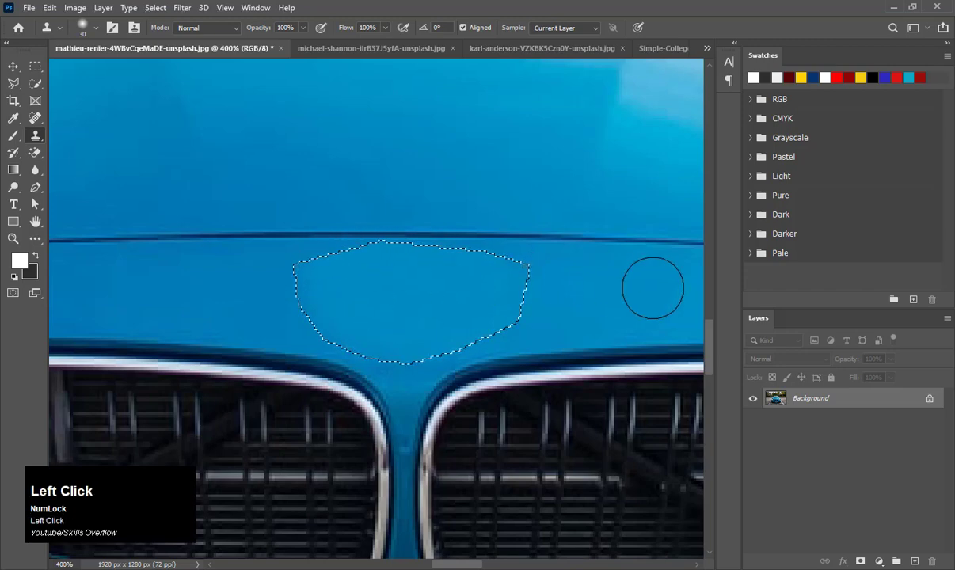
{"action": "key", "text": "ctrl+d"}
{"action": "key", "text": "ctrl+minus"}
{"action": "key", "text": "ctrl+minus"}
{"action": "key", "text": "ctrl+minus"}
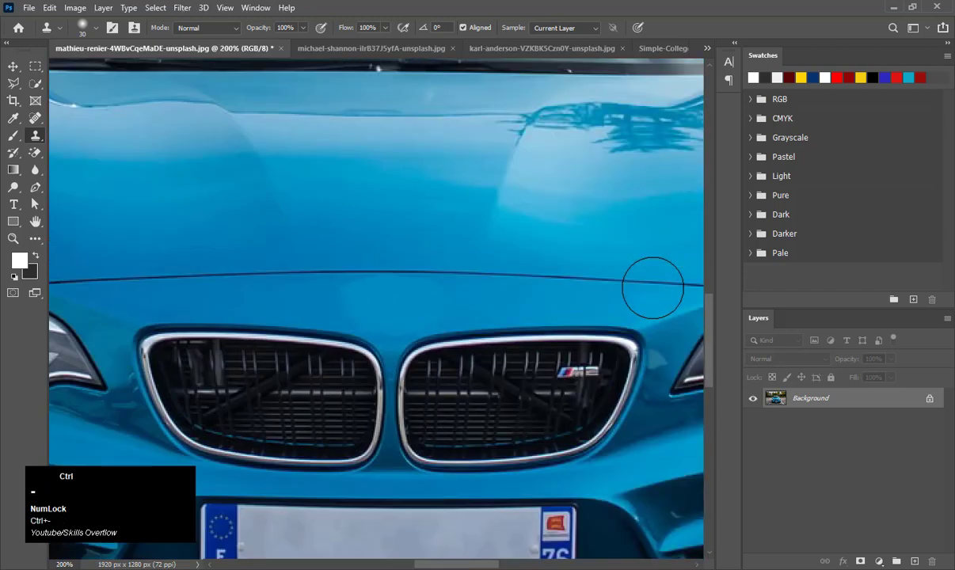
- Blend the right edge of the cloned patch into the surrounding paint with Clone Stamp brush size 15
{"action": "key", "text": "z"}
{"action": "left_click", "coordinate": [413, 305]}
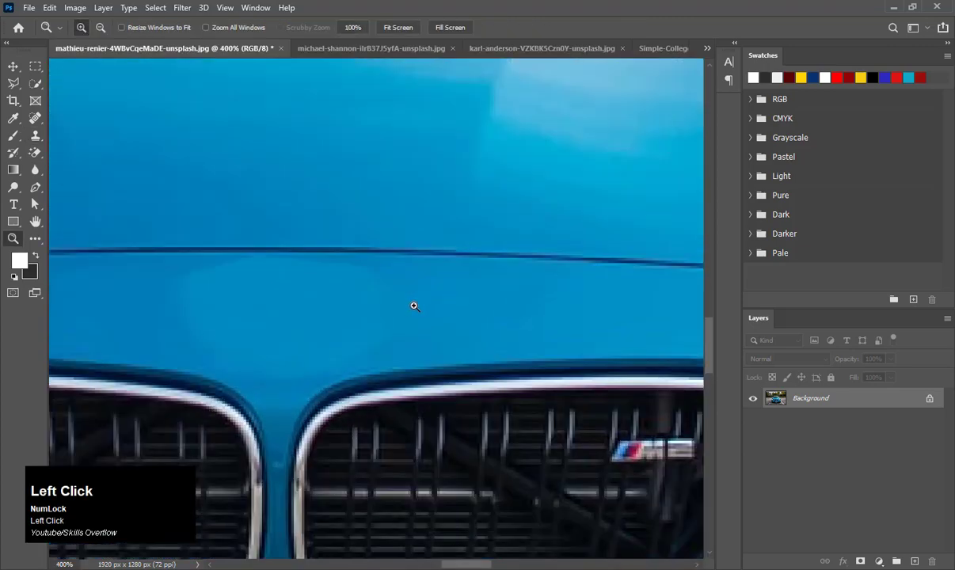
{"action": "key", "text": "s"}
{"action": "key", "text": "bracketleft"}
{"action": "key", "text": "bracketleft"}
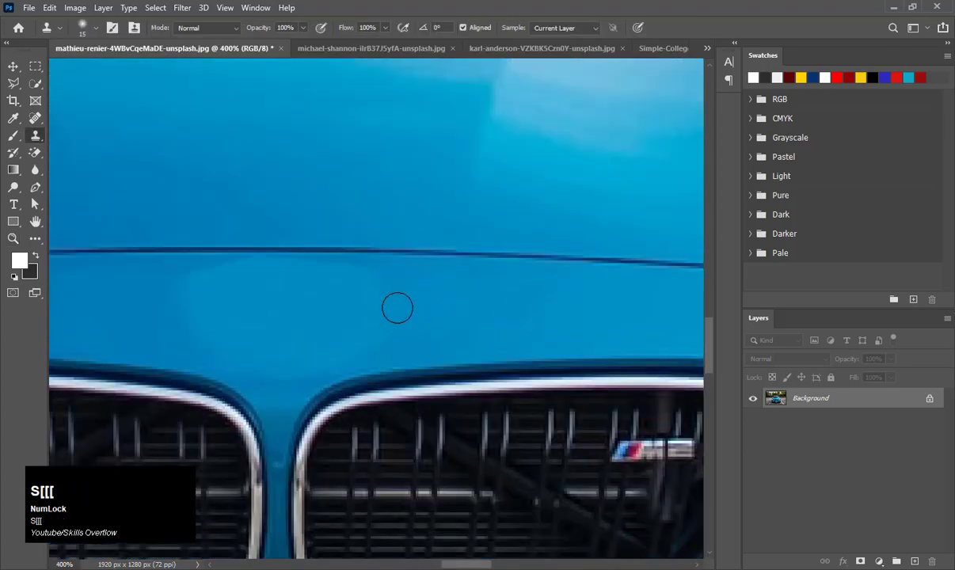
{"action": "left_click", "coordinate": [397, 307], "text": "alt"}
{"action": "left_click", "coordinate": [384, 296]}
{"action": "left_click", "coordinate": [407, 318], "text": "alt"}
{"action": "left_click", "coordinate": [373, 275]}
{"action": "left_click", "coordinate": [395, 284], "text": "alt"}
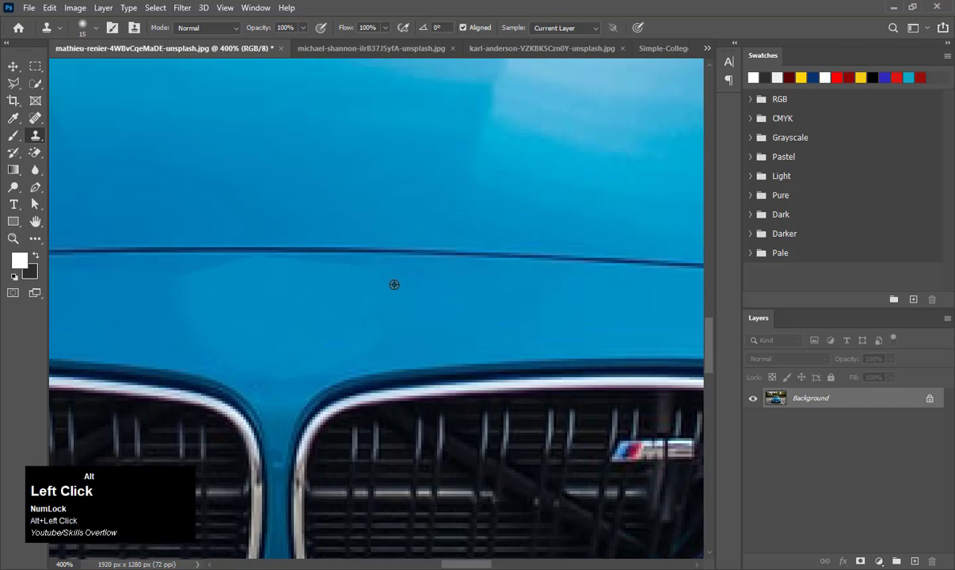
- Blend the left edge of the cloned patch by repeatedly sampling and stamping the adjacent blue paint
{"action": "left_click", "coordinate": [160, 302], "text": "alt"}
{"action": "left_click", "coordinate": [186, 293], "text": "alt"}
{"action": "left_click", "coordinate": [194, 308]}
{"action": "left_click", "coordinate": [175, 296], "text": "alt"}
{"action": "left_click", "coordinate": [215, 276]}
{"action": "left_click", "coordinate": [208, 280], "text": "alt"}
{"action": "left_click", "coordinate": [190, 307], "text": "alt"}
{"action": "left_click", "coordinate": [205, 318]}
{"action": "left_click", "coordinate": [179, 328], "text": "alt"}
{"action": "left_click", "coordinate": [180, 298]}
{"action": "left_click", "coordinate": [178, 278], "text": "alt"}
{"action": "left_click", "coordinate": [221, 308], "text": "alt"}
{"action": "left_click", "coordinate": [209, 329]}
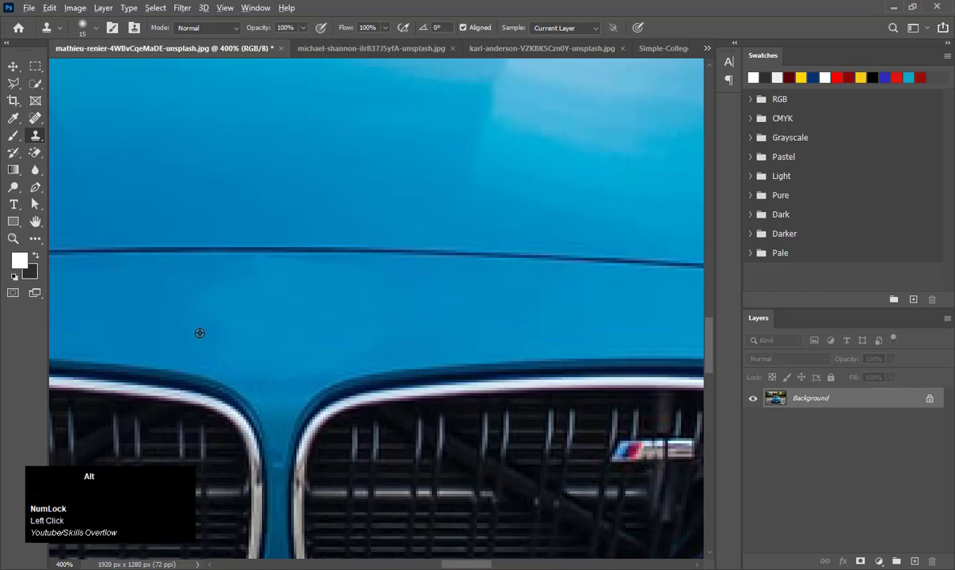
- Blend the lower edge of the cloned patch above the gap between the two grilles with sampled paint
{"action": "left_click", "coordinate": [201, 333], "text": "alt"}
{"action": "left_click", "coordinate": [234, 360]}
{"action": "left_click", "coordinate": [287, 412], "text": "alt"}
{"action": "left_click", "coordinate": [257, 380]}
{"action": "left_click", "coordinate": [290, 405], "text": "alt"}
{"action": "left_click", "coordinate": [297, 377]}
{"action": "left_click", "coordinate": [264, 388], "text": "alt"}
{"action": "left_click", "coordinate": [293, 365]}
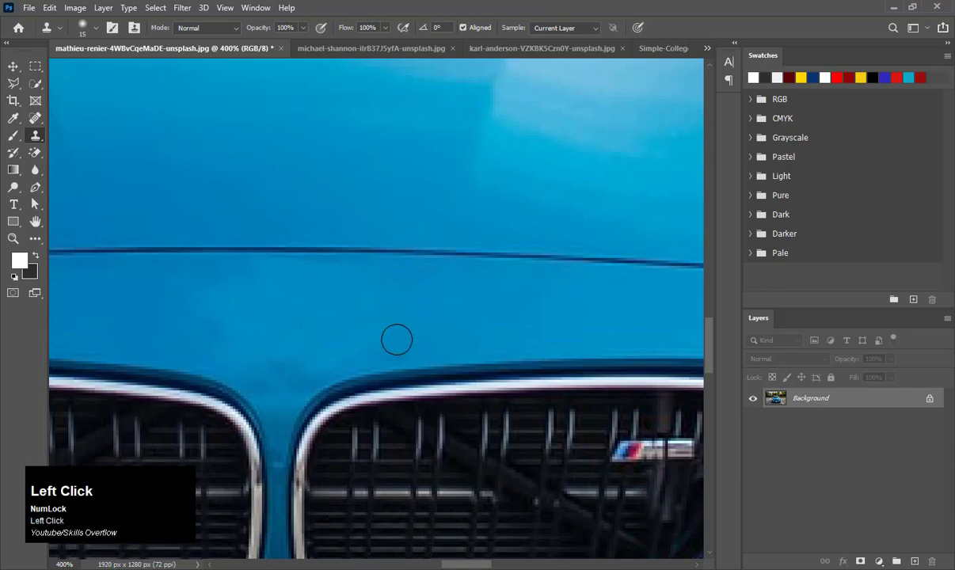
- Prepare the Brush Tool with size 35 for touching up the cloned paint above the grilles
{"action": "key", "text": "ctrl+minus"}
{"action": "key", "text": "ctrl+minus"}
{"action": "key", "text": "ctrl+minus"}
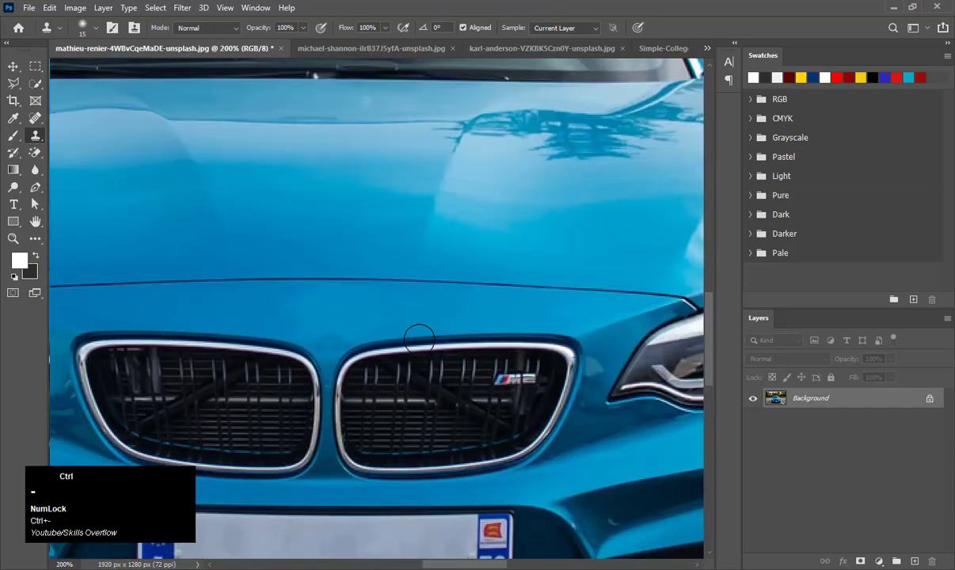
{"action": "key", "text": "z"}
{"action": "left_click", "coordinate": [354, 310]}
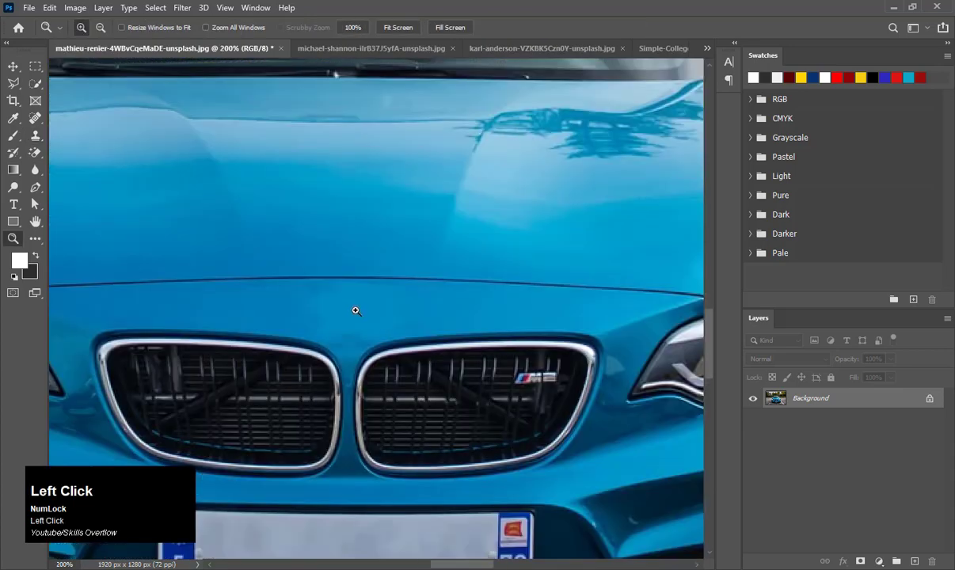
{"action": "left_click", "coordinate": [370, 315]}
{"action": "key", "text": "b"}
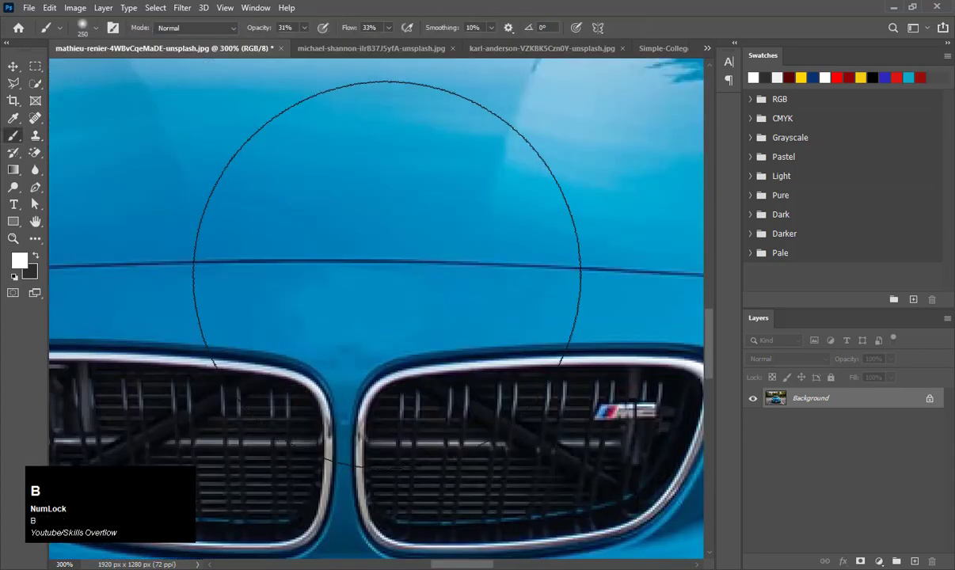
{"action": "key", "text": "bracketleft"}
{"action": "key", "text": "bracketleft"}
{"action": "key", "text": "bracketleft"}
{"action": "key", "text": "bracketleft"}
{"action": "key", "text": "bracketleft"}
{"action": "key", "text": "bracketleft"}
{"action": "key", "text": "bracketleft"}
{"action": "key", "text": "bracketleft"}
{"action": "key", "text": "bracketleft"}
{"action": "key", "text": "bracketleft"}
{"action": "key", "text": "bracketleft"}
{"action": "key", "text": "bracketleft"}
{"action": "key", "text": "bracketleft"}
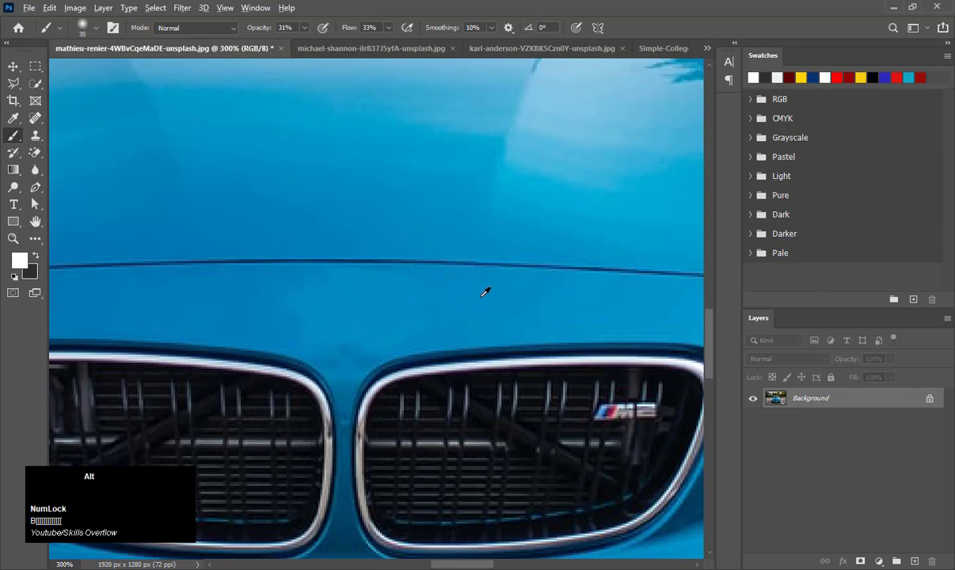
- Even out the cloned paint above the two grilles by brushing over it with blue sampled from the adjacent bodywork
{"action": "left_click", "coordinate": [450, 281], "text": "alt"}
{"action": "left_click_drag", "start_coordinate": [439, 298], "coordinate": [340, 330]}
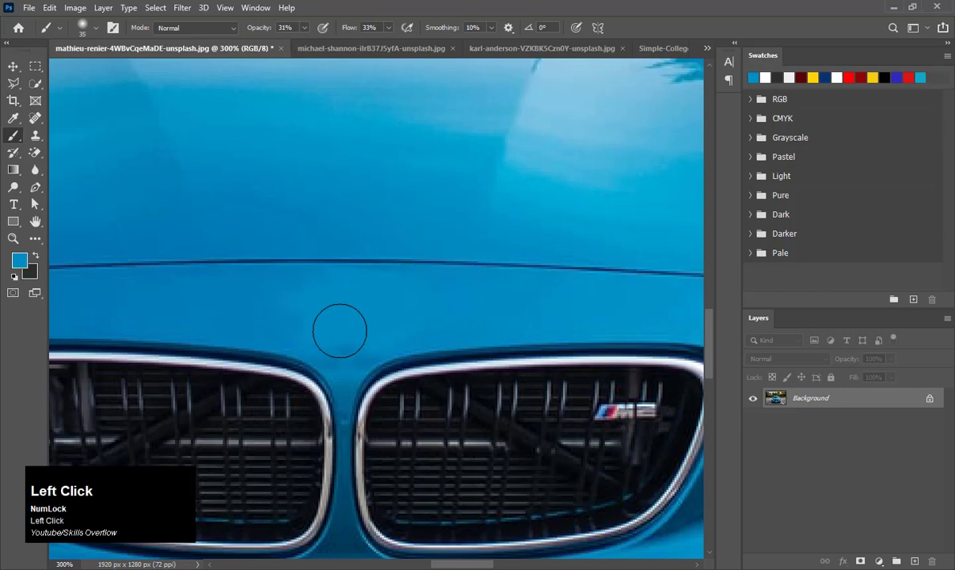
{"action": "mouse_move", "coordinate": [434, 302]}
{"action": "left_mouse_down"}
{"action": "mouse_move", "coordinate": [254, 294]}
{"action": "mouse_move", "coordinate": [358, 286]}
{"action": "mouse_move", "coordinate": [303, 311]}
{"action": "left_mouse_up"}
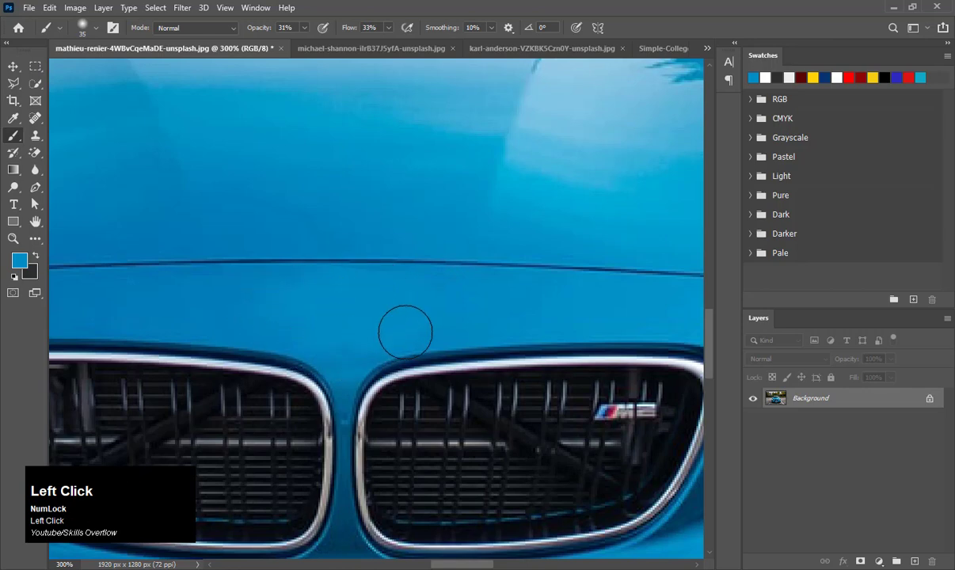
{"action": "mouse_move", "coordinate": [431, 285]}
{"action": "left_mouse_down"}
{"action": "mouse_move", "coordinate": [267, 292]}
{"action": "mouse_move", "coordinate": [217, 294]}
{"action": "left_mouse_up"}
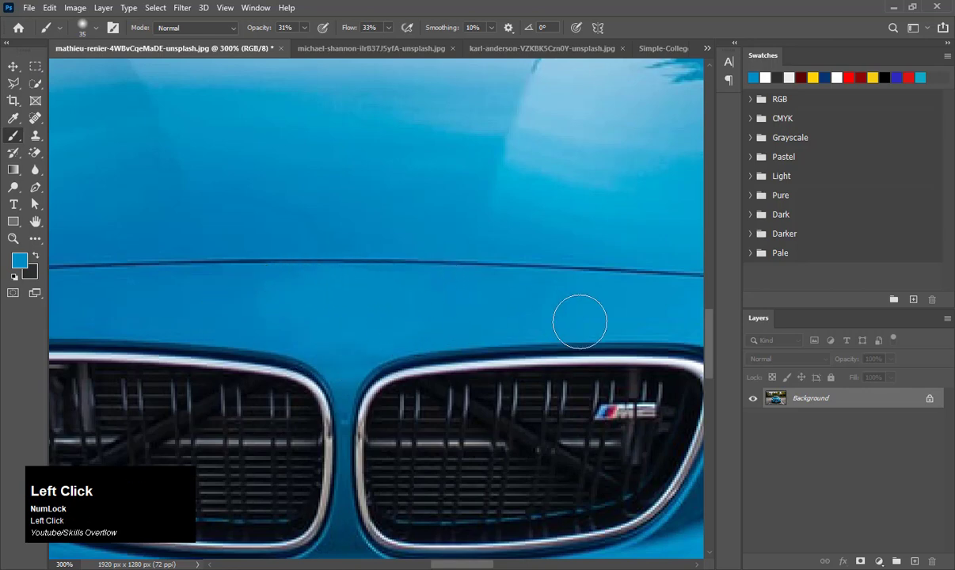
{"action": "key", "text": "ctrl+minus"}
{"action": "key", "text": "ctrl+minus"}
{"action": "key", "text": "ctrl+minus"}
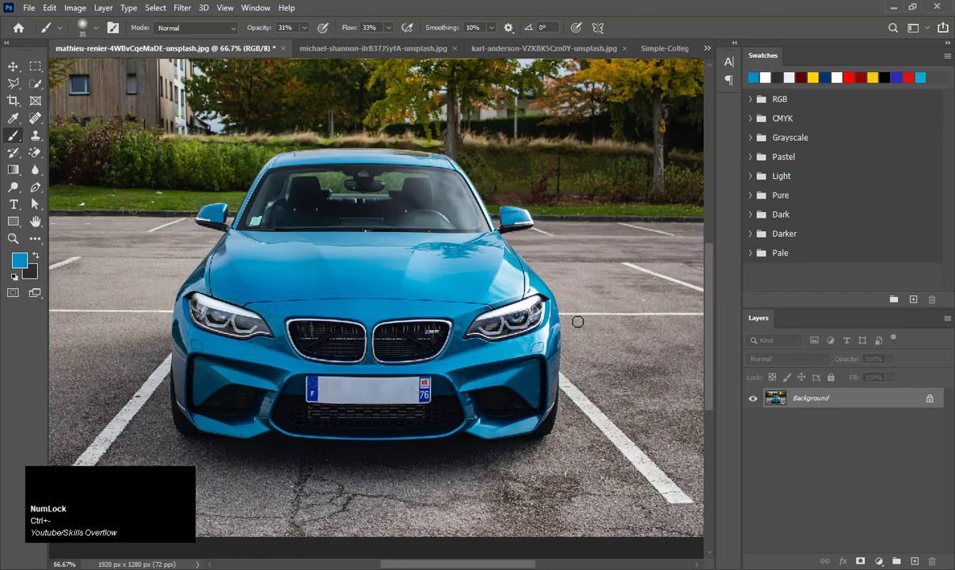
- Erase the lower part of the letter F on the number plate's blue strip using Clone Stamp at brush size 8
{"action": "key", "text": "z"}
{"action": "double_click", "coordinate": [405, 387]}
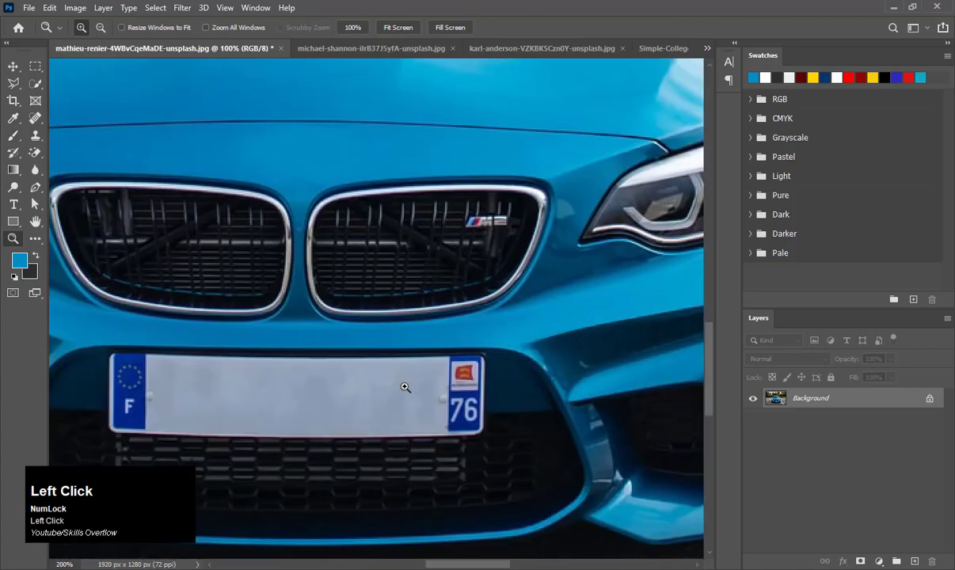
{"action": "key", "text": "space"}
{"action": "left_click_drag", "start_coordinate": [322, 375], "coordinate": [439, 322]}
{"action": "double_click", "coordinate": [319, 351]}
{"action": "key", "text": "space"}
{"action": "left_click_drag", "start_coordinate": [189, 362], "coordinate": [292, 320]}
{"action": "left_click", "coordinate": [242, 355]}
{"action": "left_click", "coordinate": [241, 354]}
{"action": "key", "text": "space"}
{"action": "key", "text": "s"}
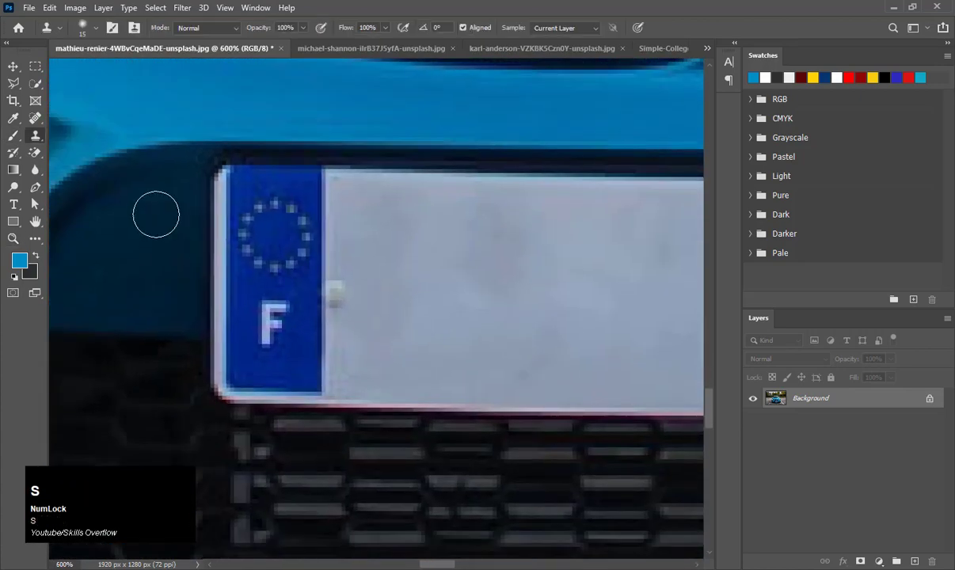
{"action": "key", "text": "bracketleft"}
{"action": "key", "text": "bracketleft"}
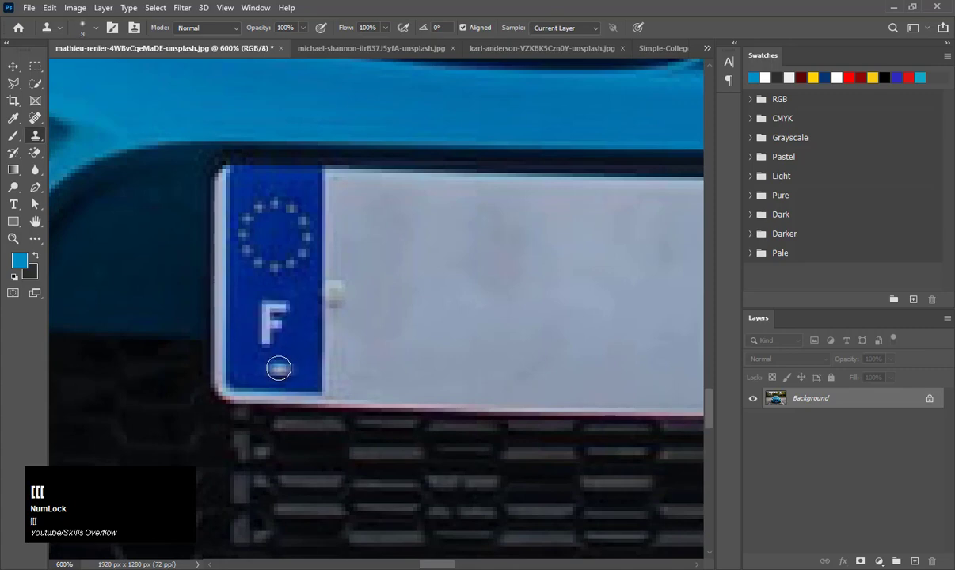
{"action": "left_click", "coordinate": [279, 362], "text": "alt"}
{"action": "left_click", "coordinate": [270, 347]}
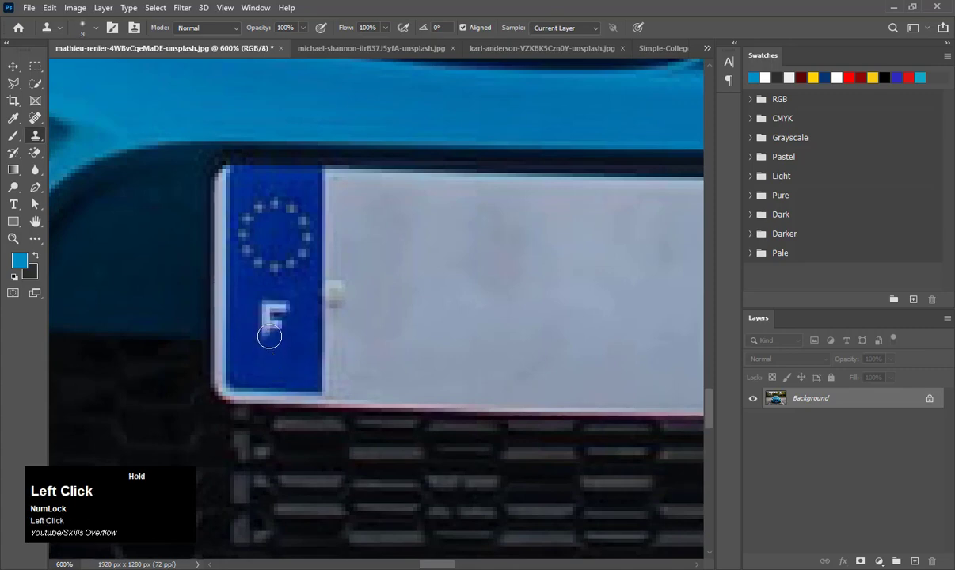
{"action": "left_click", "coordinate": [293, 339], "text": "alt"}
{"action": "left_click", "coordinate": [273, 325]}
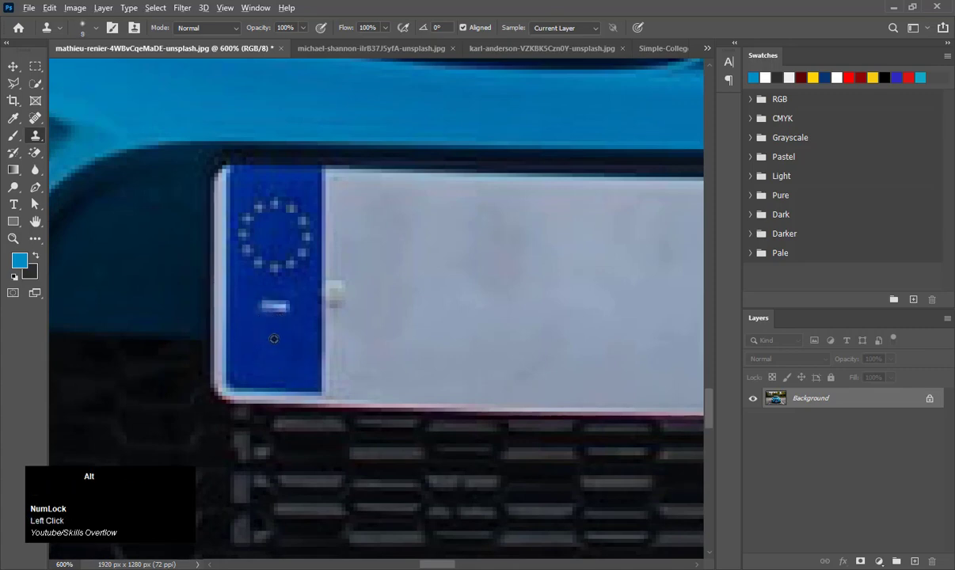
- Clone plain blue over the remaining top bar of the letter F on the number plate
{"action": "left_click", "coordinate": [273, 339], "text": "alt"}
{"action": "left_click", "coordinate": [268, 308]}
{"action": "left_click", "coordinate": [285, 323], "text": "alt"}
{"action": "left_click", "coordinate": [271, 309], "text": "alt"}
{"action": "left_click", "coordinate": [268, 309]}
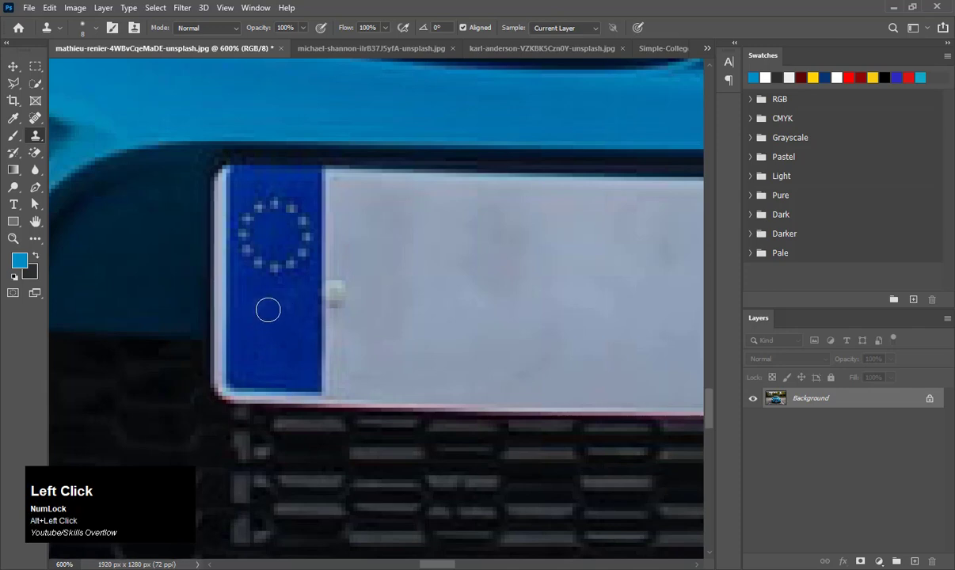
{"action": "left_click", "coordinate": [251, 290]}
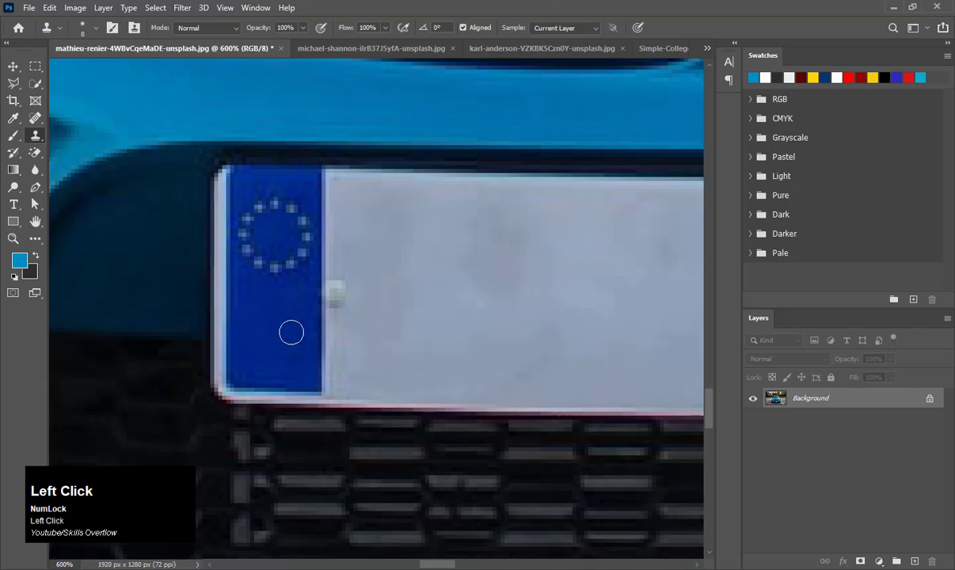
{"action": "key", "text": "ctrl+minus"}
{"action": "key", "text": "ctrl+minus"}
{"action": "key", "text": "ctrl+minus"}
{"action": "key", "text": "ctrl+minus"}
{"action": "key", "text": "ctrl+minus"}
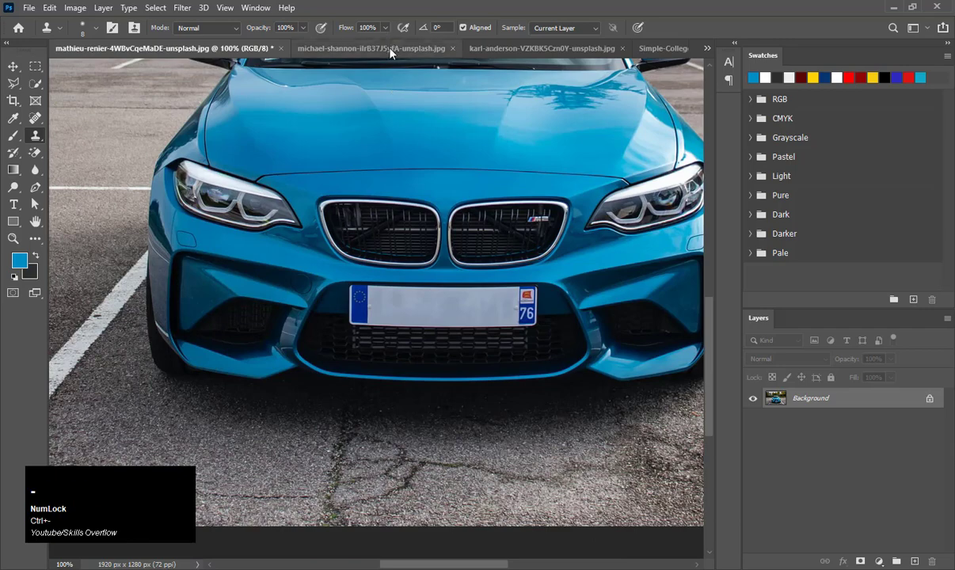
- Go through the other open photos and bring up the mountain road document
{"action": "left_click", "coordinate": [389, 49]}
{"action": "left_click", "coordinate": [515, 48]}
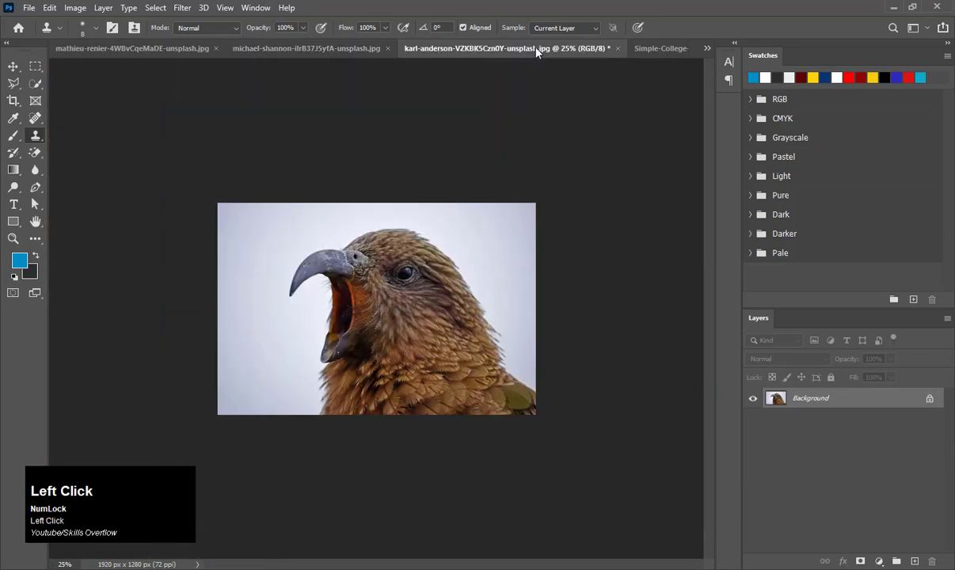
{"action": "left_click", "coordinate": [648, 50]}
{"action": "left_click", "coordinate": [54, 50]}
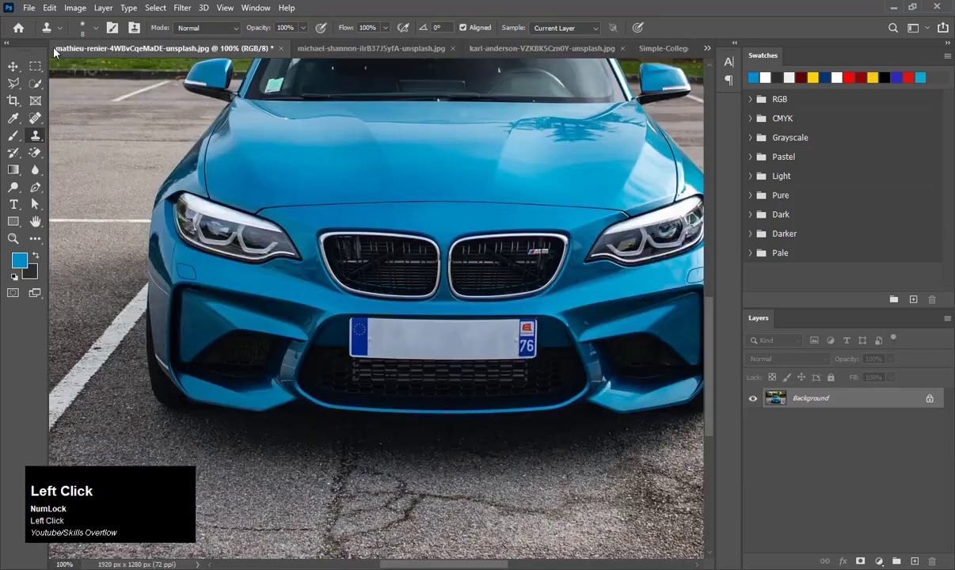
{"action": "left_click", "coordinate": [351, 54]}
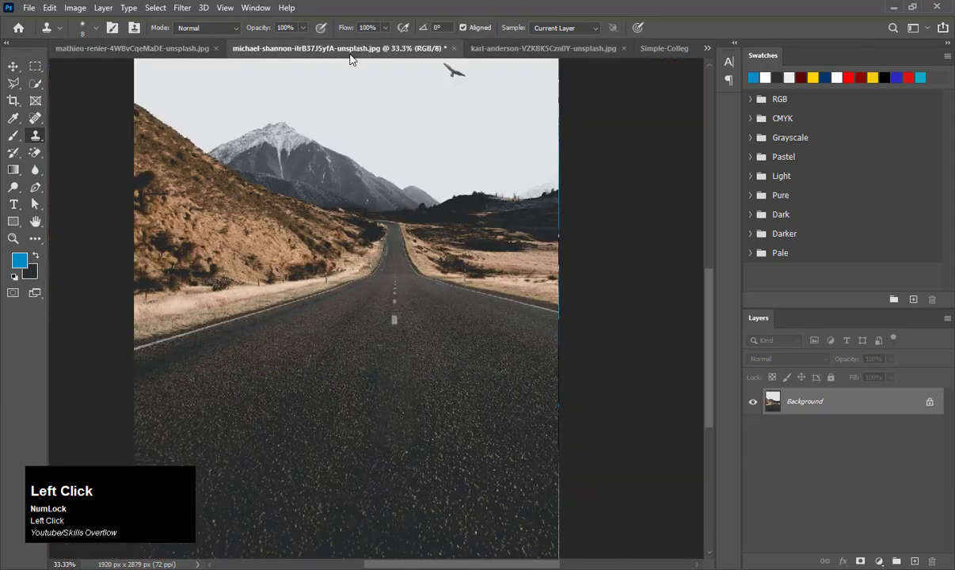
- Remove the flying bird from the sky by cloning clear sky over it with Clone Stamp at brush size 300
{"action": "left_click_drag", "start_coordinate": [466, 127], "coordinate": [446, 221]}
{"action": "key", "text": "ctrl+space"}
{"action": "left_click", "coordinate": [450, 188]}
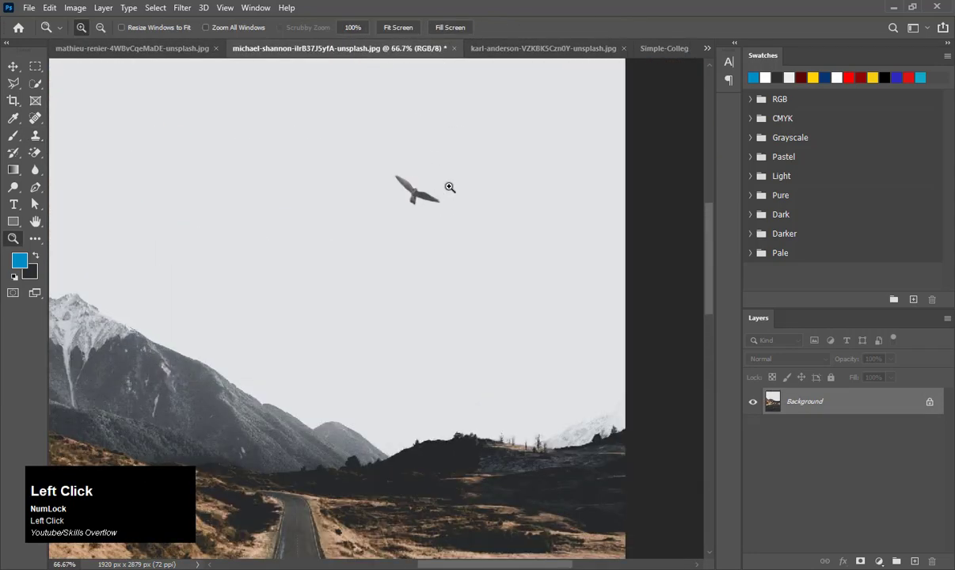
{"action": "left_click_drag", "start_coordinate": [444, 187], "coordinate": [442, 280]}
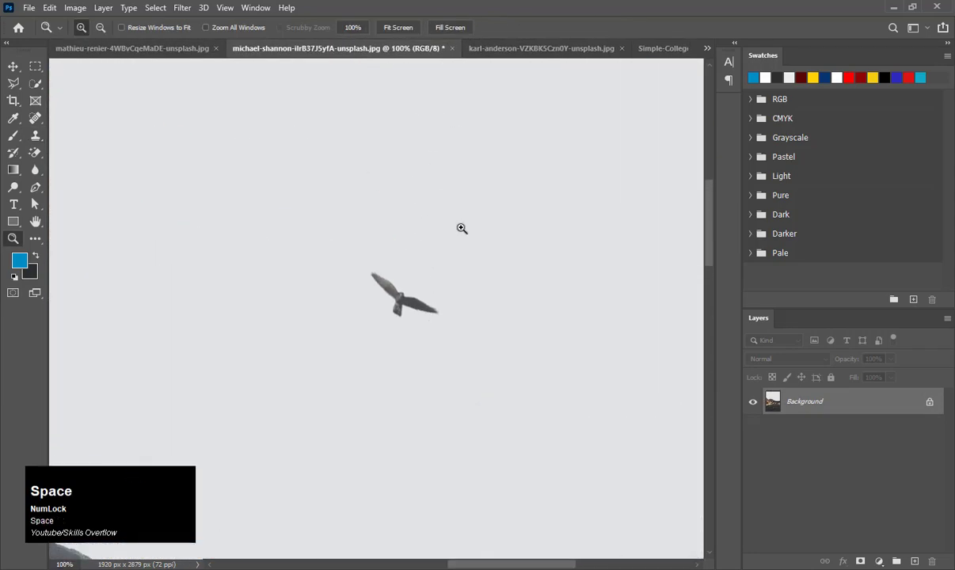
{"action": "key", "text": "s"}
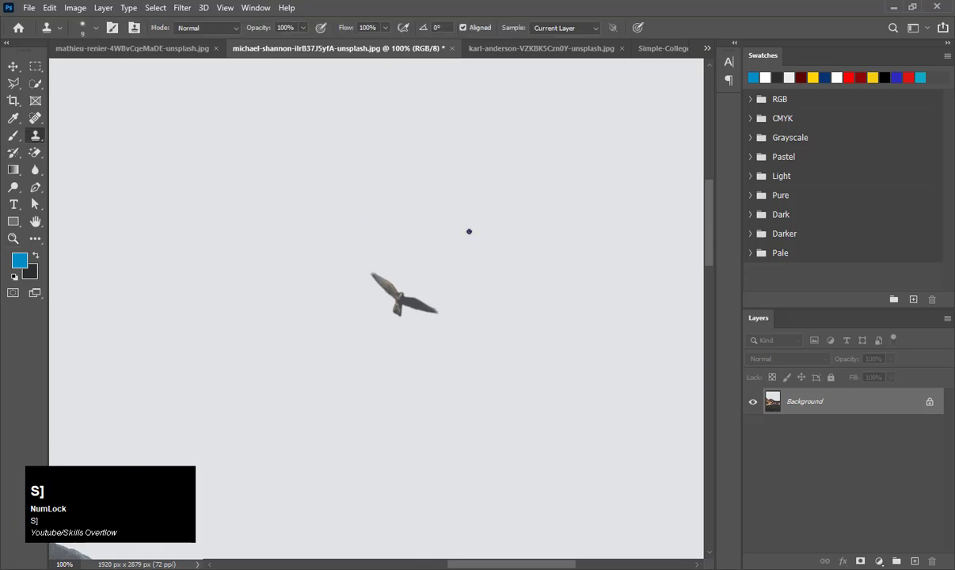
{"action": "key", "text": "bracketright"}
{"action": "key", "text": "bracketright"}
{"action": "key", "text": "bracketright"}
{"action": "key", "text": "bracketright"}
{"action": "key", "text": "bracketright"}
{"action": "key", "text": "bracketright"}
{"action": "key", "text": "bracketright"}
{"action": "key", "text": "bracketright"}
{"action": "key", "text": "bracketright"}
{"action": "key", "text": "bracketright"}
{"action": "key", "text": "bracketright"}
{"action": "key", "text": "bracketright"}
{"action": "key", "text": "bracketright"}
{"action": "key", "text": "bracketright"}
{"action": "key", "text": "bracketright"}
{"action": "key", "text": "bracketright"}
{"action": "key", "text": "bracketright"}
{"action": "key", "text": "bracketright"}
{"action": "key", "text": "bracketright"}
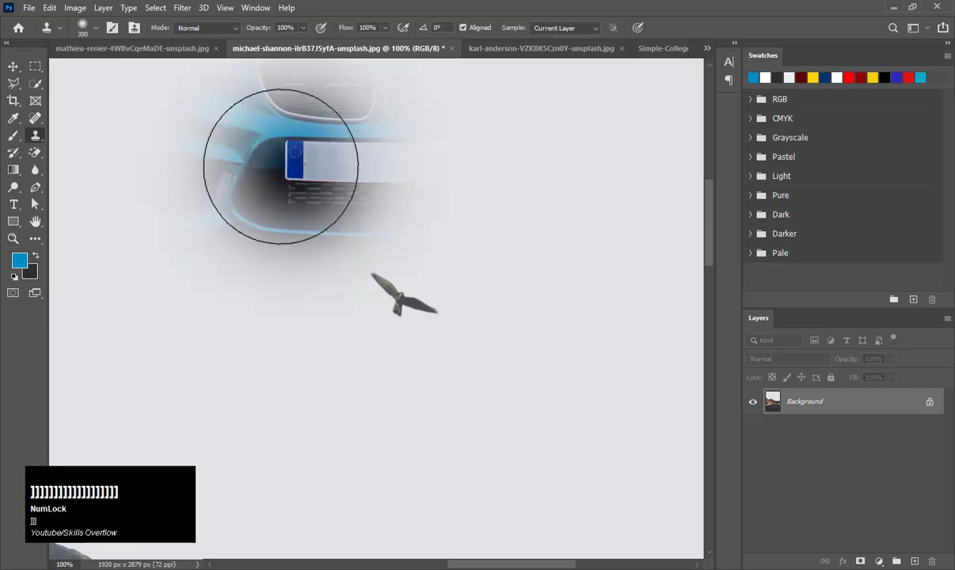
{"action": "left_click", "coordinate": [286, 162], "text": "alt"}
{"action": "left_click", "coordinate": [384, 293]}
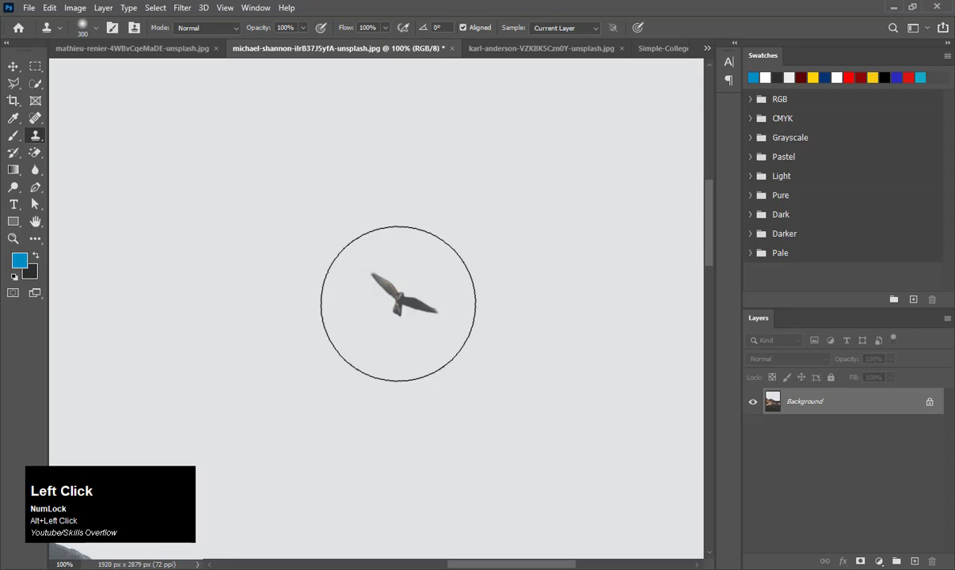
{"action": "left_click", "coordinate": [388, 298]}
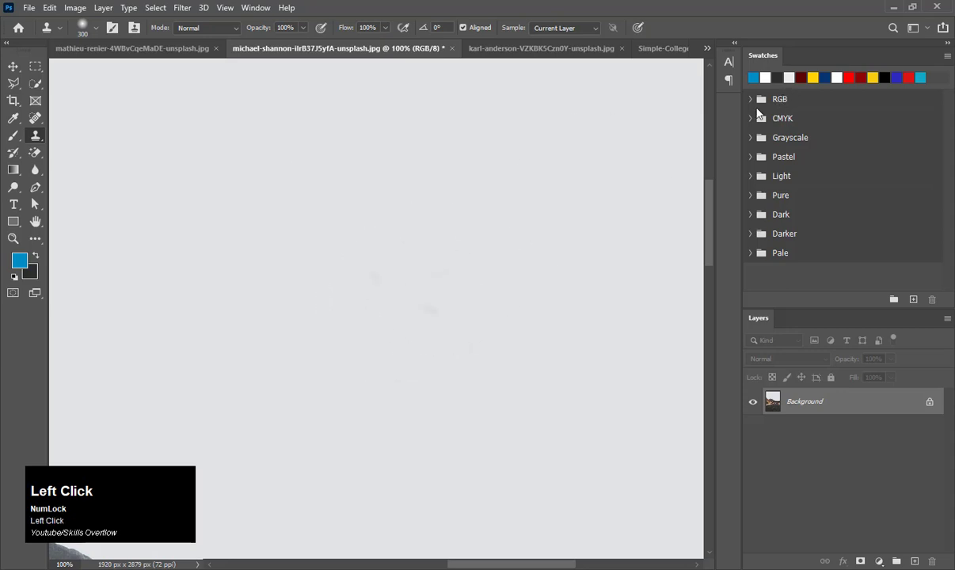
{"action": "key", "text": "ctrl+minus"}
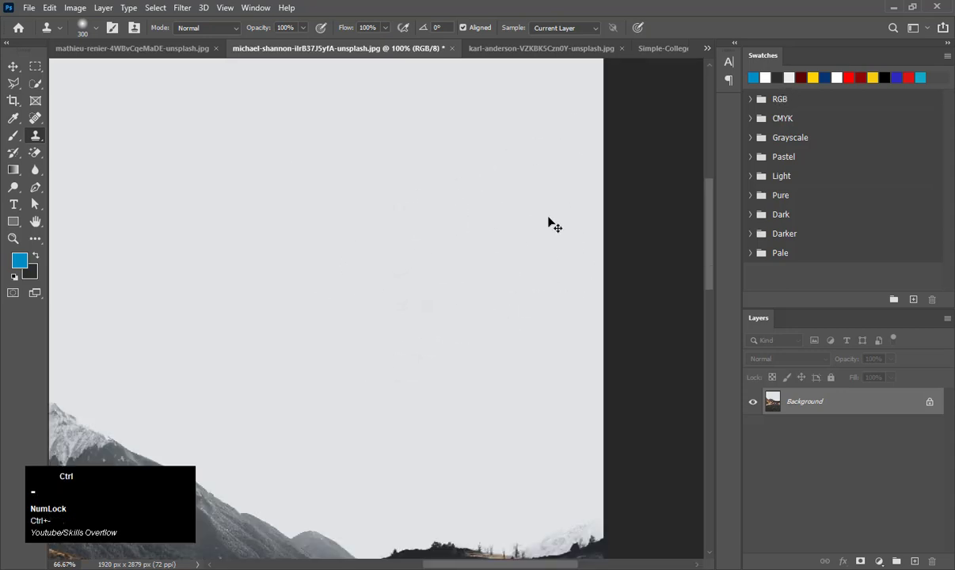
{"action": "key", "text": "ctrl+minus"}
{"action": "key", "text": "ctrl+minus"}
{"action": "key", "text": "ctrl+minus"}
{"action": "key", "text": "ctrl+minus"}
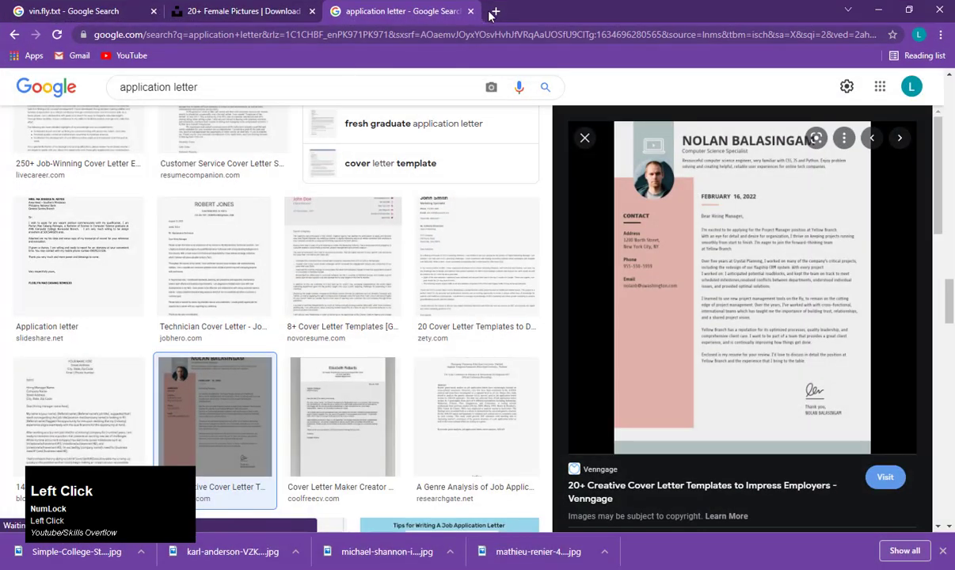
- Search Google Images for pimples on face in a new Chrome tab
{"action": "left_click", "coordinate": [494, 12]}
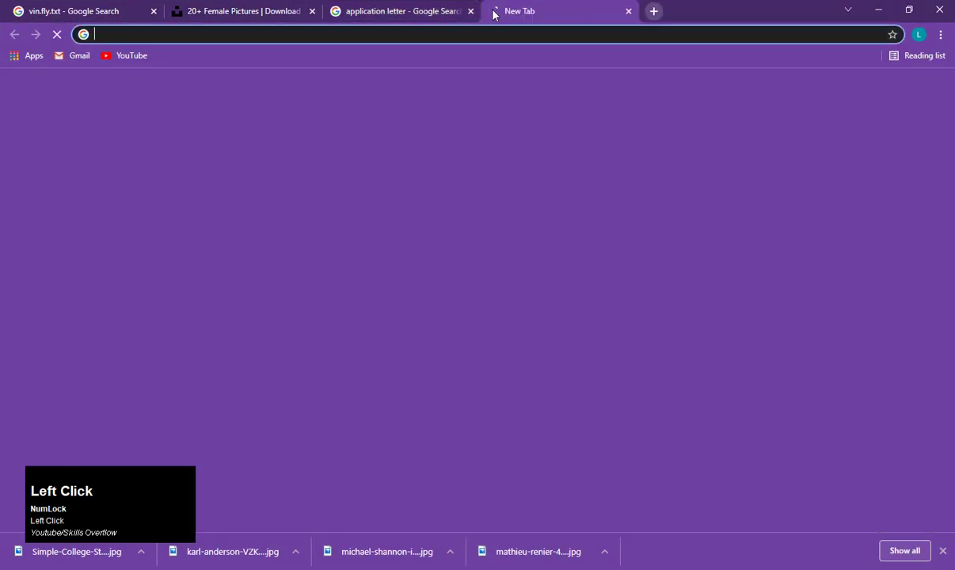
{"action": "type", "text": "pimplr"}
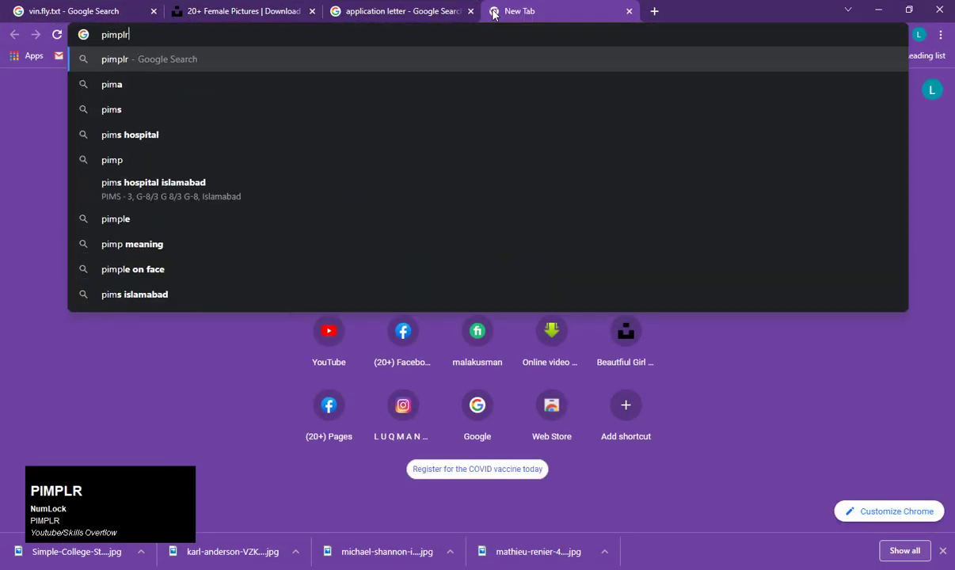
{"action": "key", "text": "BackSpace"}
{"action": "type", "text": "r"}
{"action": "key", "text": "BackSpace"}
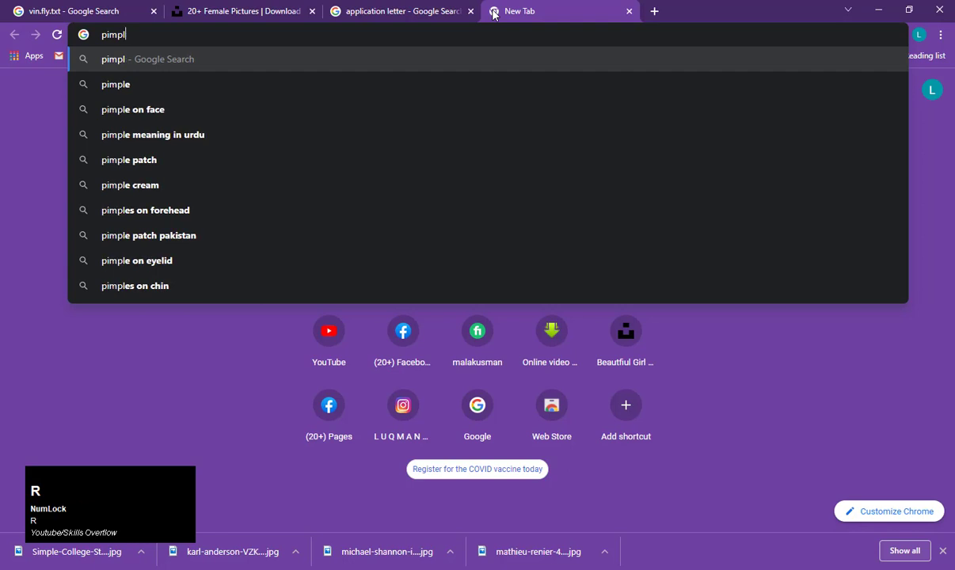
{"action": "type", "text": "rd on gsvr"}
{"action": "key", "text": "Return"}
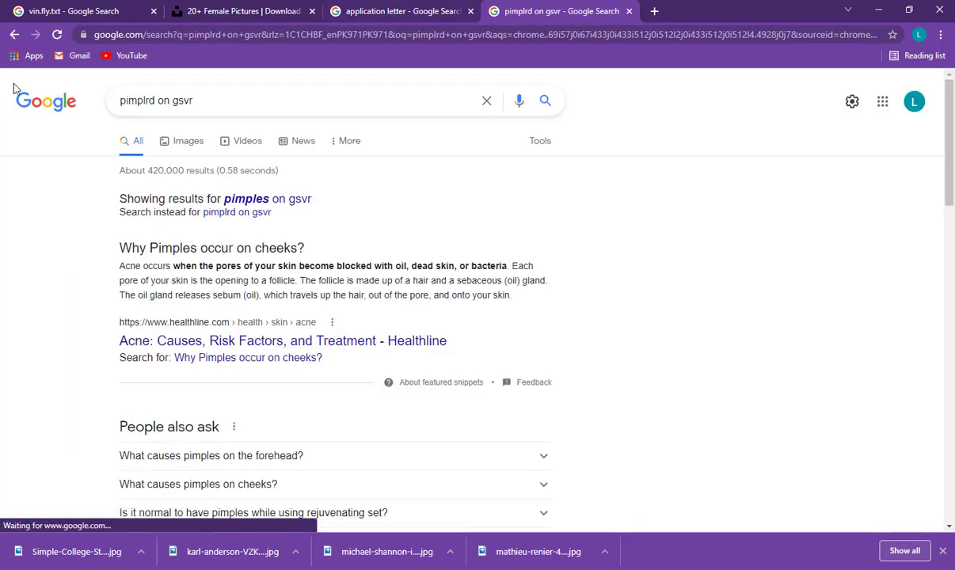
{"action": "left_click", "coordinate": [213, 102]}
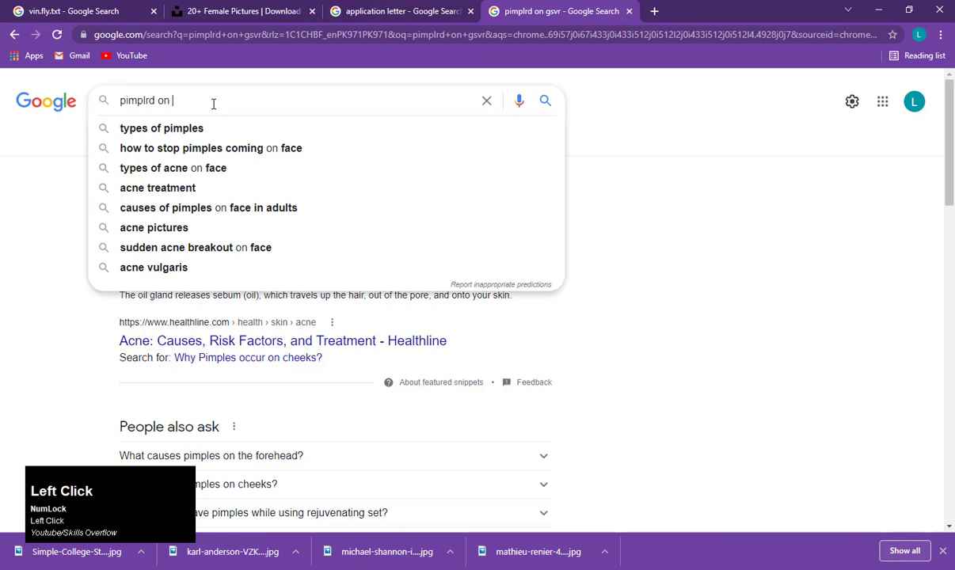
{"action": "type", "text": "face"}
{"action": "key", "text": "Return"}
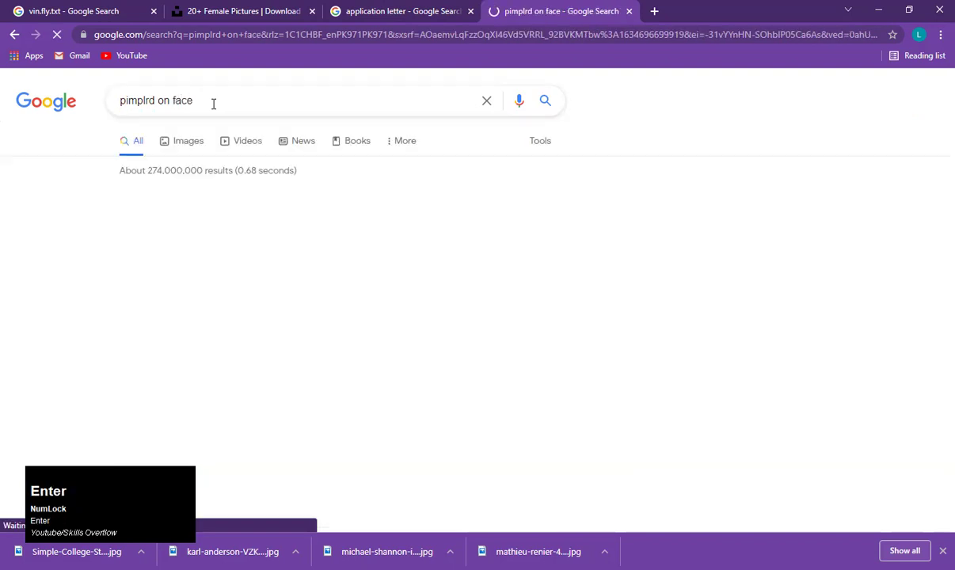
{"action": "left_click", "coordinate": [185, 142]}
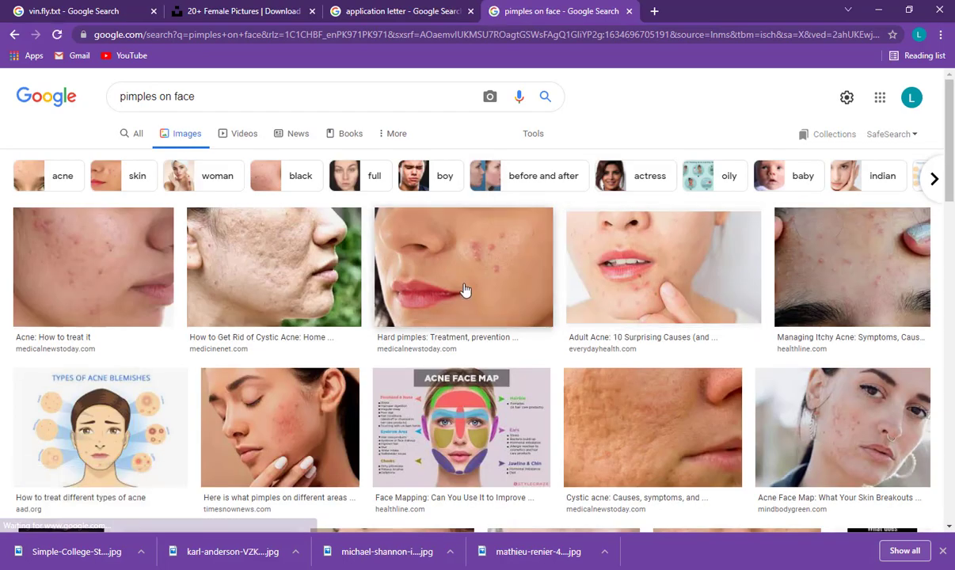
- Save the hard pimples close-up from Medical News Today to the Desktop and minimise the browser to reach the Desktop folder
{"action": "left_click", "coordinate": [465, 290]}
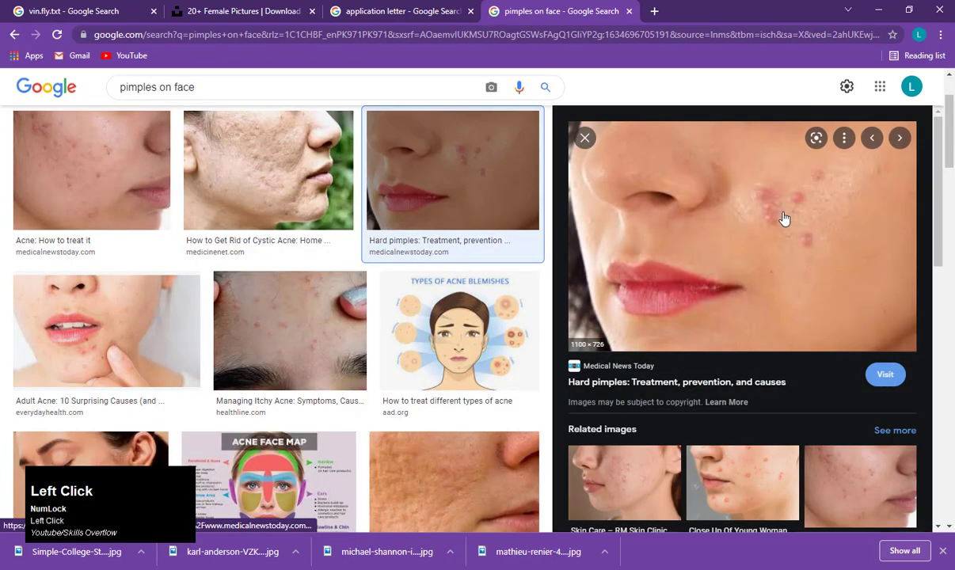
{"action": "right_click", "coordinate": [767, 184]}
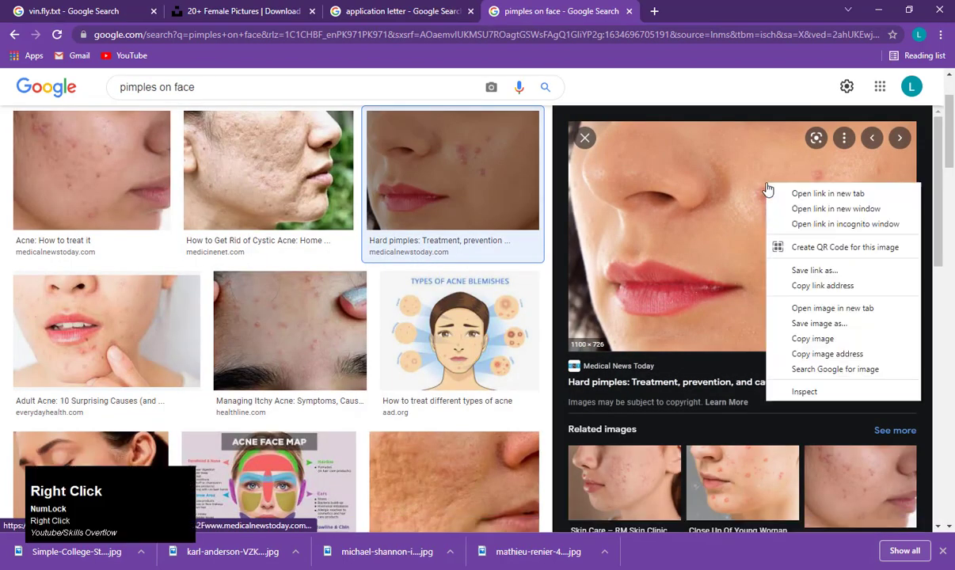
{"action": "left_click", "coordinate": [817, 324]}
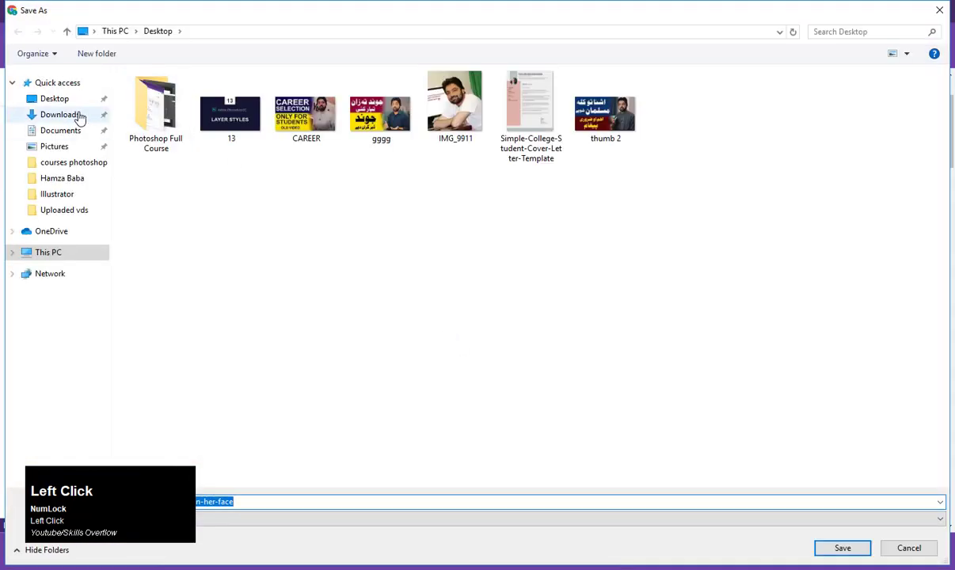
{"action": "left_click", "coordinate": [842, 549]}
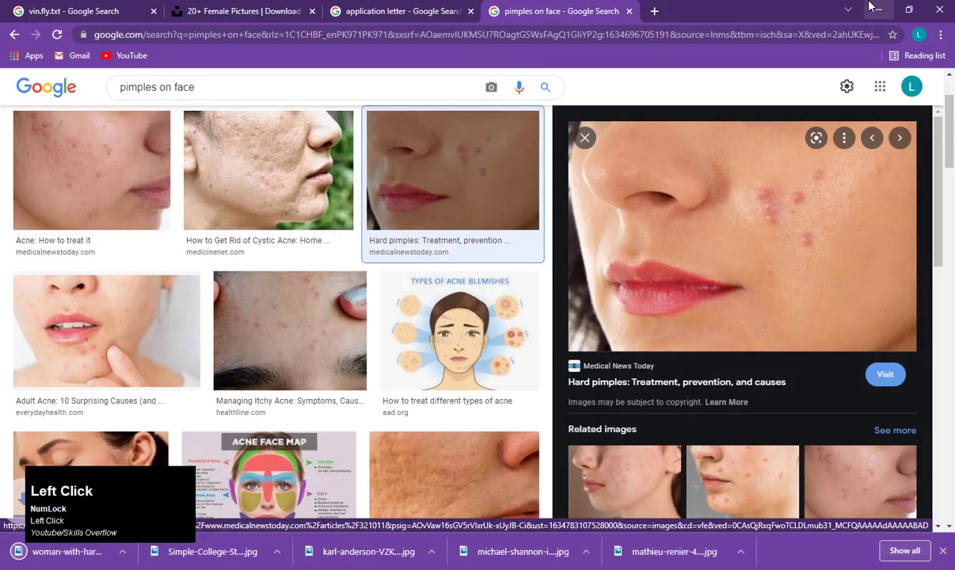
{"action": "left_click", "coordinate": [875, 7]}
{"action": "left_click", "coordinate": [890, 7]}
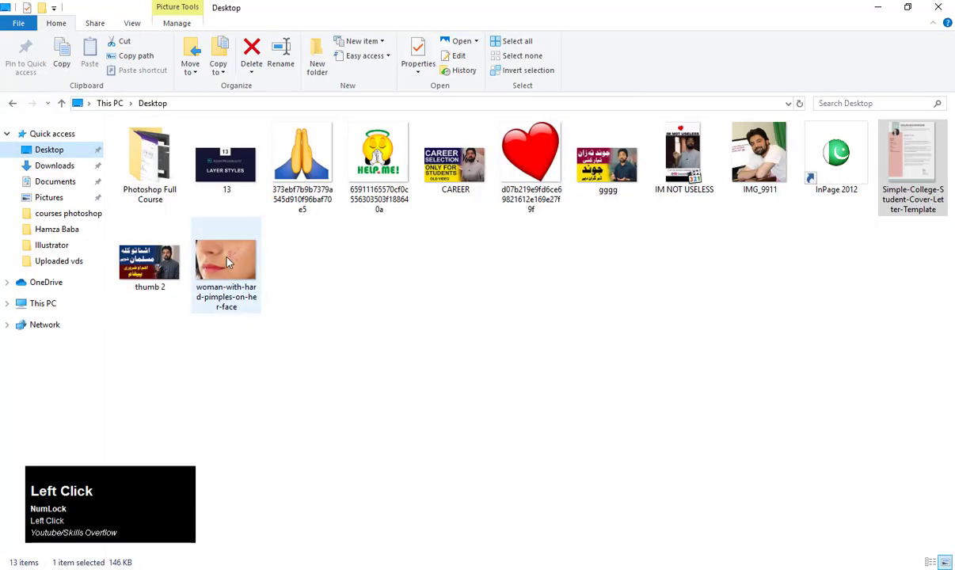
- Open the woman-with-hard-pimples-on-her-face image from the Desktop in Photoshop as its own document and set the Clone Stamp brush size to 100
{"action": "left_click_drag", "start_coordinate": [213, 242], "coordinate": [500, 114]}
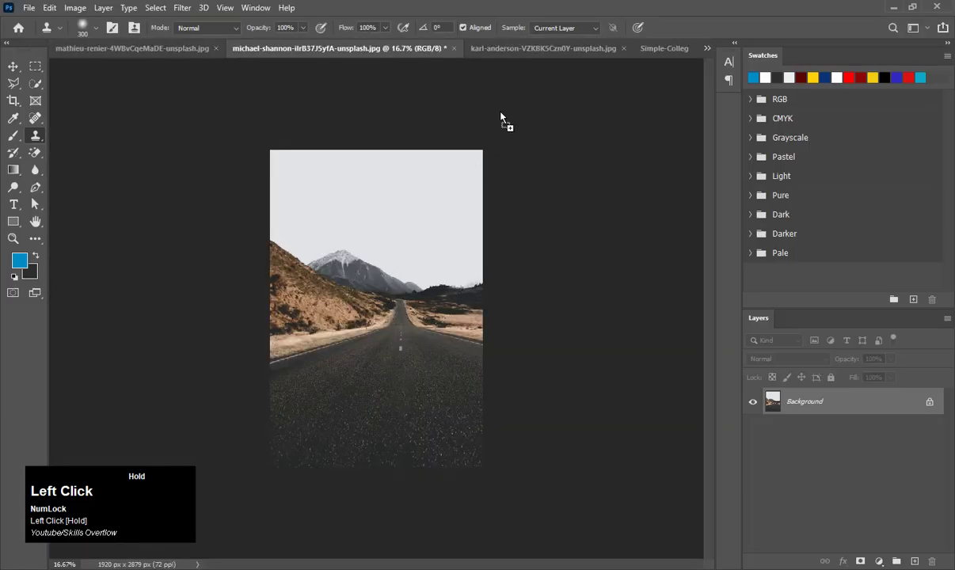
{"action": "left_click_drag", "start_coordinate": [601, 7], "coordinate": [601, 8]}
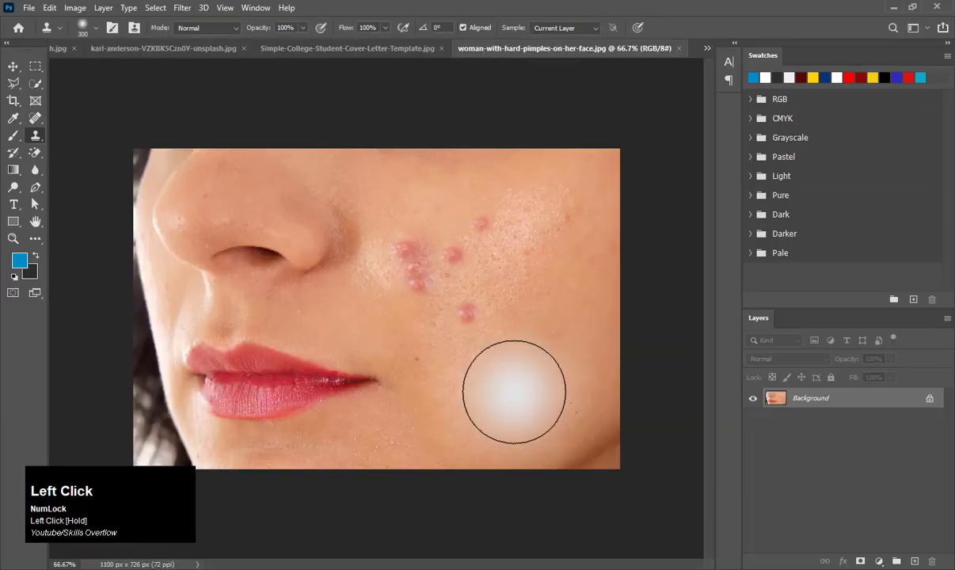
{"action": "key", "text": "bracketleft"}
{"action": "key", "text": "bracketleft"}
{"action": "key", "text": "bracketleft"}
{"action": "key", "text": "bracketleft"}
{"action": "key", "text": "bracketleft"}
{"action": "key", "text": "bracketleft"}
{"action": "key", "text": "bracketleft"}
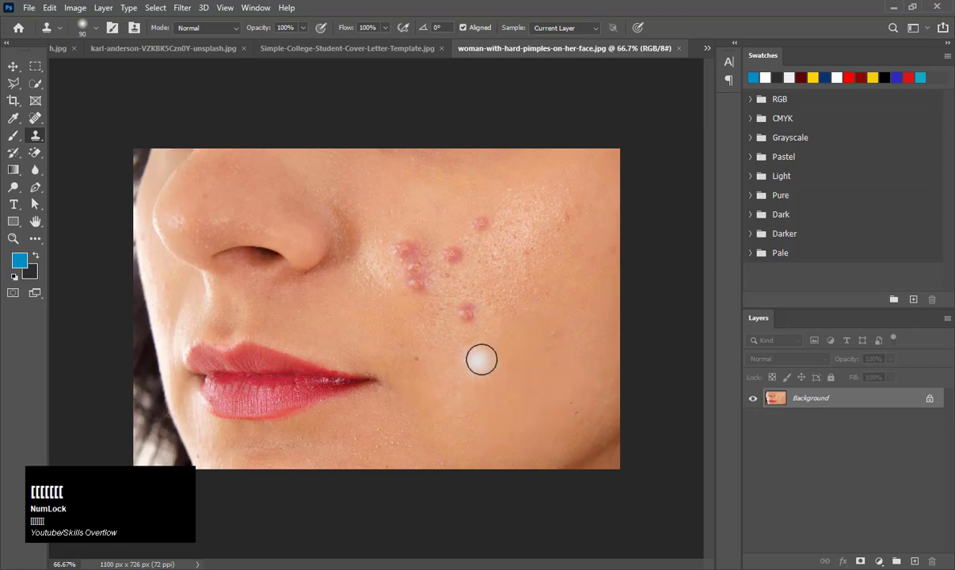
{"action": "key", "text": "s"}
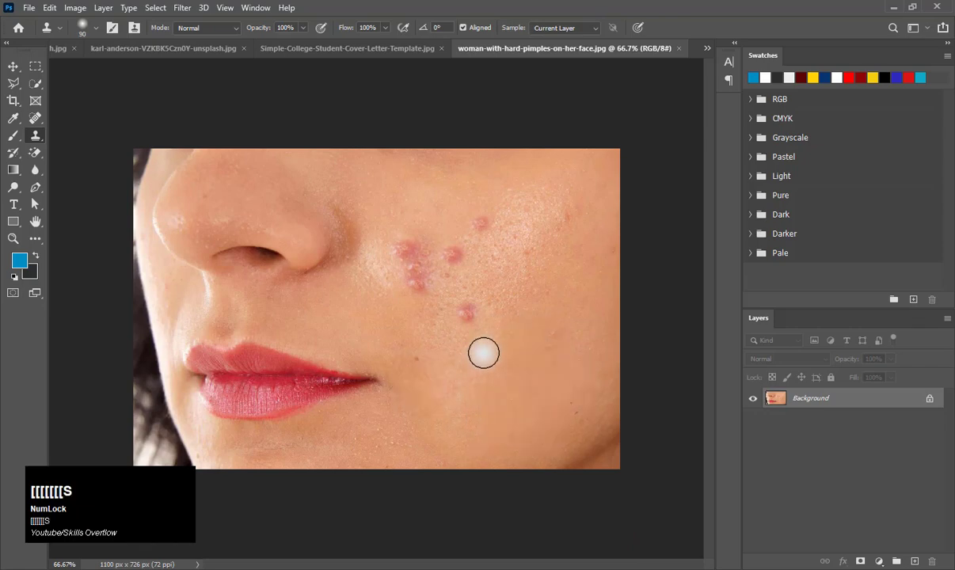
{"action": "key", "text": "s"}
{"action": "key", "text": "s"}
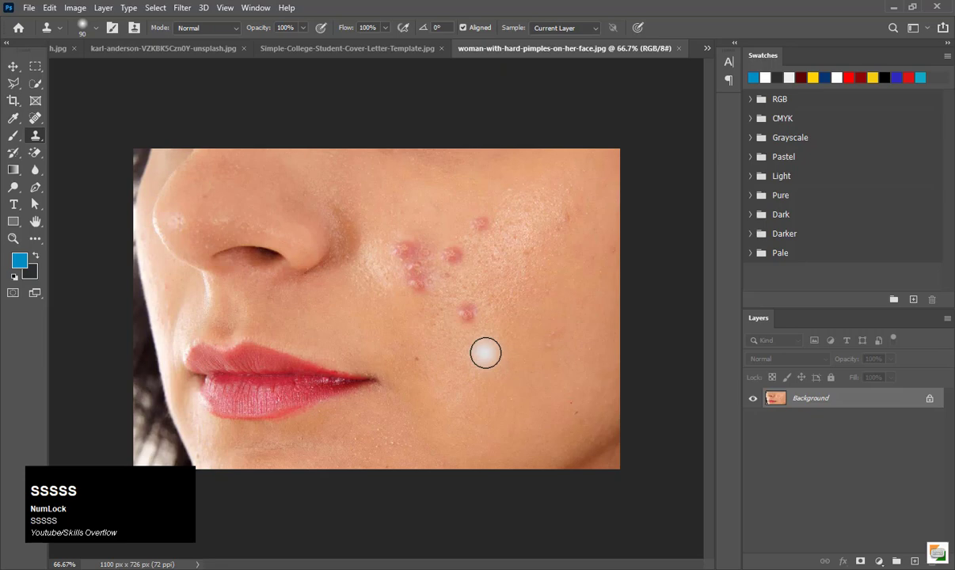
{"action": "key", "text": "bracketright"}
{"action": "key", "text": "bracketright"}
{"action": "key", "text": "bracketright"}
{"action": "key", "text": "bracketleft"}
{"action": "key", "text": "bracketleft"}
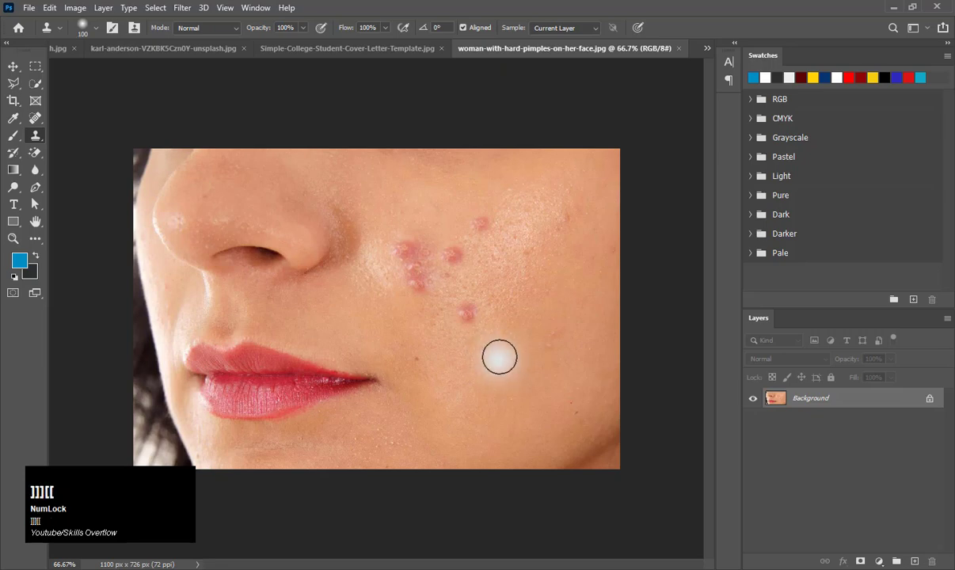
- Try cloning nearby skin over the lowest cheek pimple and the red patch beside it, and undo those strokes
{"action": "left_click", "coordinate": [483, 337], "text": "alt"}
{"action": "left_click", "coordinate": [464, 314]}
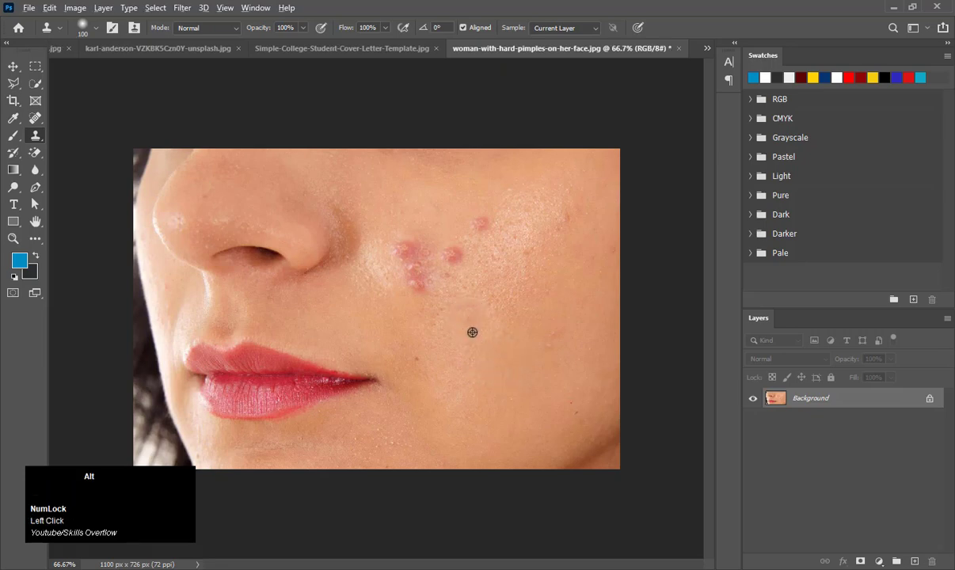
{"action": "left_click", "coordinate": [472, 330], "text": "alt"}
{"action": "left_click", "coordinate": [467, 316]}
{"action": "left_click", "coordinate": [483, 337], "text": "alt"}
{"action": "left_click", "coordinate": [492, 307]}
{"action": "left_click", "coordinate": [529, 286], "text": "alt"}
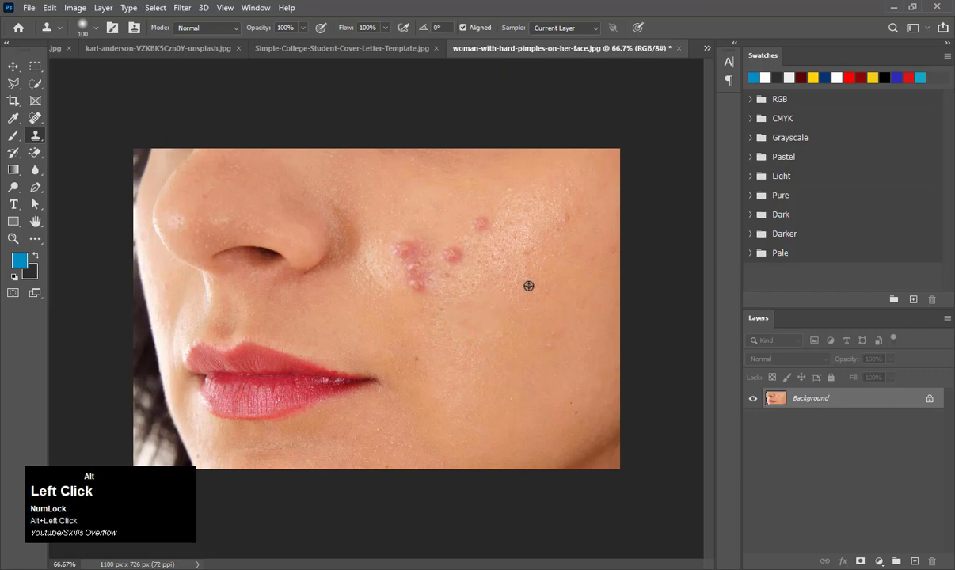
{"action": "left_click", "coordinate": [526, 256]}
{"action": "left_click", "coordinate": [566, 242], "text": "alt"}
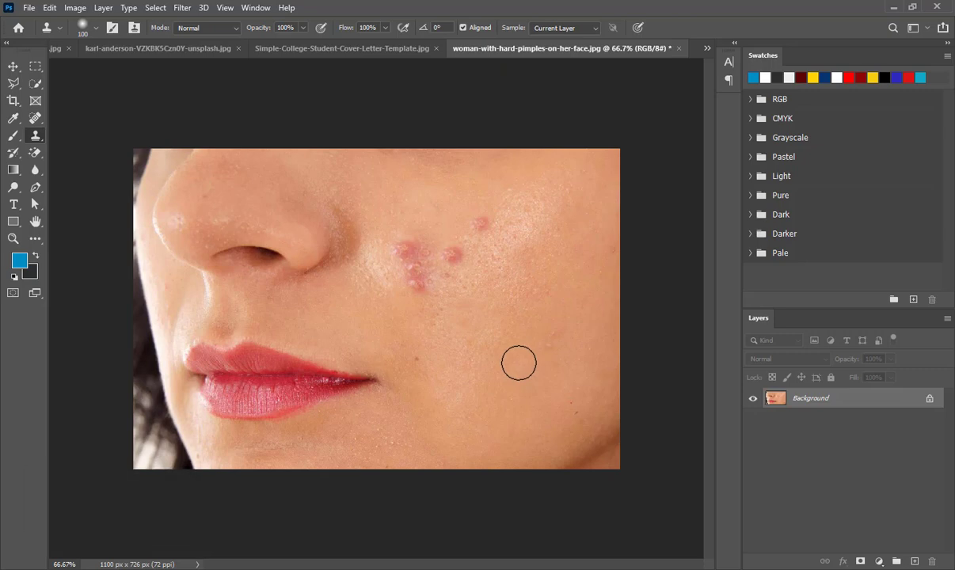
{"action": "key", "text": "ctrl+z"}
{"action": "key", "text": "ctrl+z"}
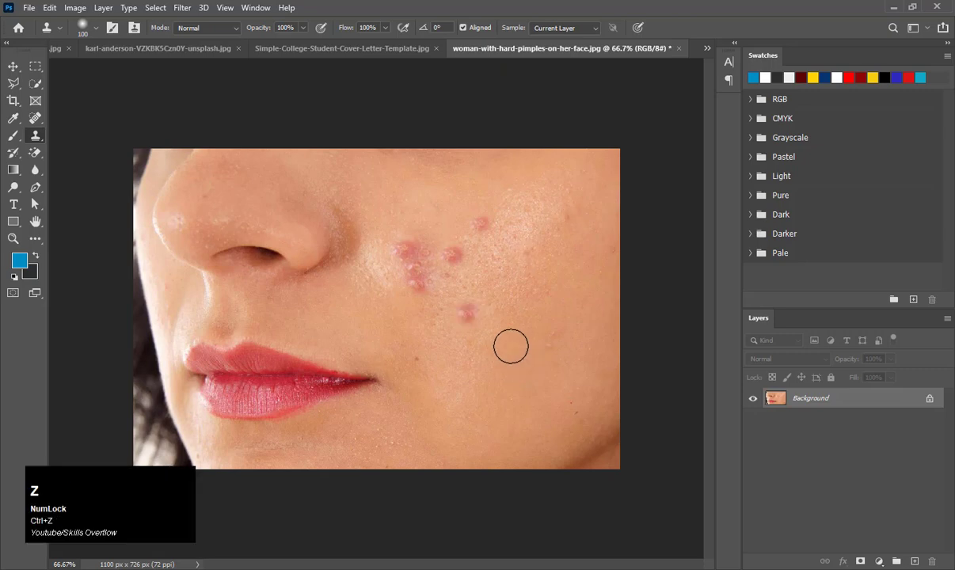
- Remove the lowest pimple on the cheek by cloning clear skin from just below it with Clone Stamp
{"action": "key", "text": "alt"}
{"action": "left_click", "coordinate": [502, 345], "text": "alt"}
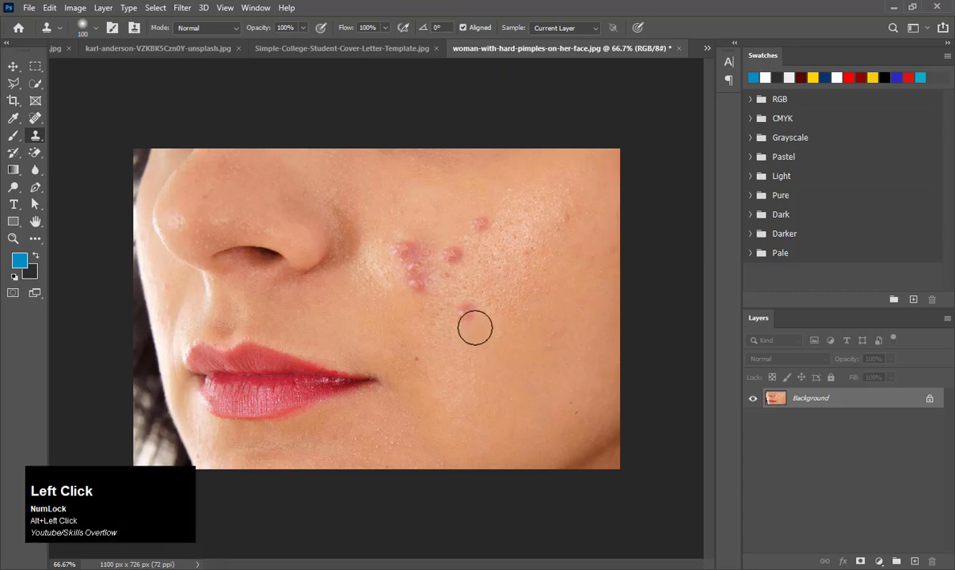
{"action": "left_click", "coordinate": [467, 311]}
{"action": "left_click", "coordinate": [488, 358], "text": "alt"}
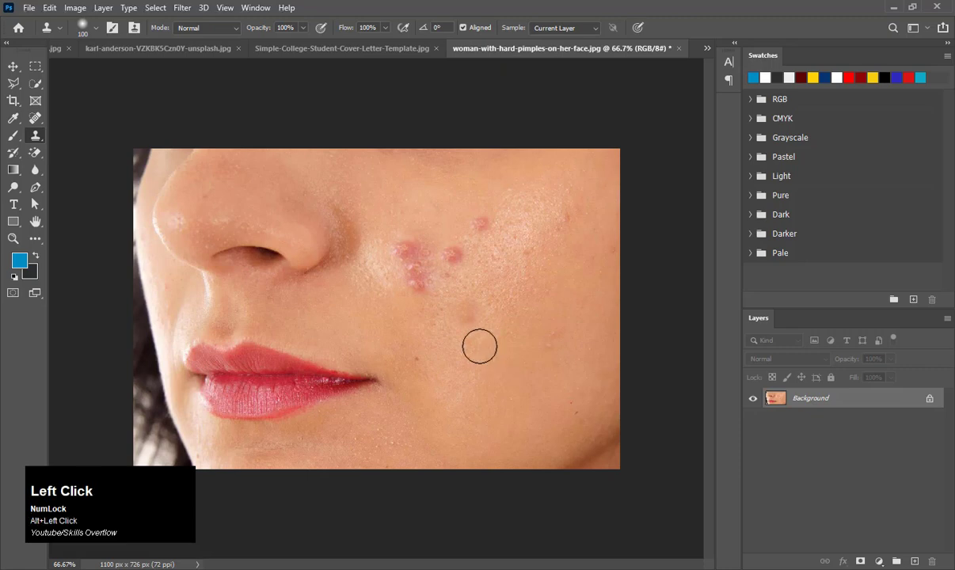
{"action": "left_click", "coordinate": [465, 316]}
- Cover the red blotches on the outer upper cheek with clear skin sampled next to them
{"action": "left_click", "coordinate": [548, 266], "text": "alt"}
{"action": "left_click", "coordinate": [524, 250]}
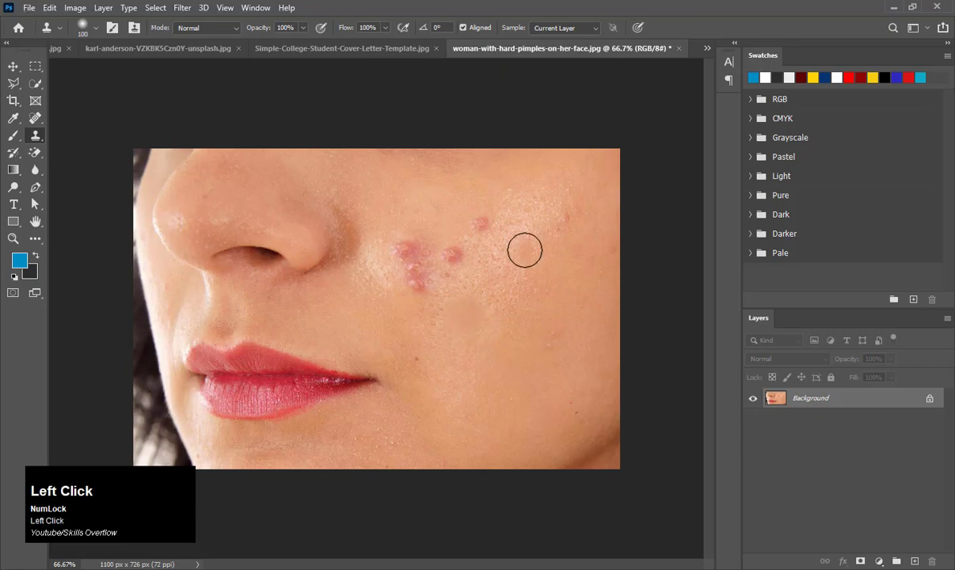
{"action": "left_click", "coordinate": [587, 242], "text": "alt"}
{"action": "left_click", "coordinate": [565, 221]}
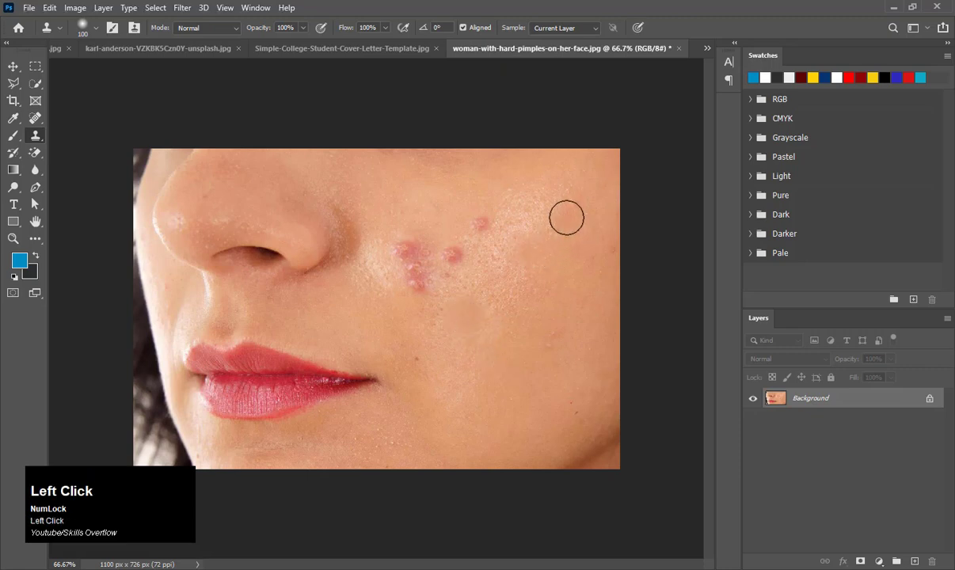
- Clone clear skin over the two single pimples on the upper cheek, sampling from above each one
{"action": "left_click", "coordinate": [475, 183], "text": "alt"}
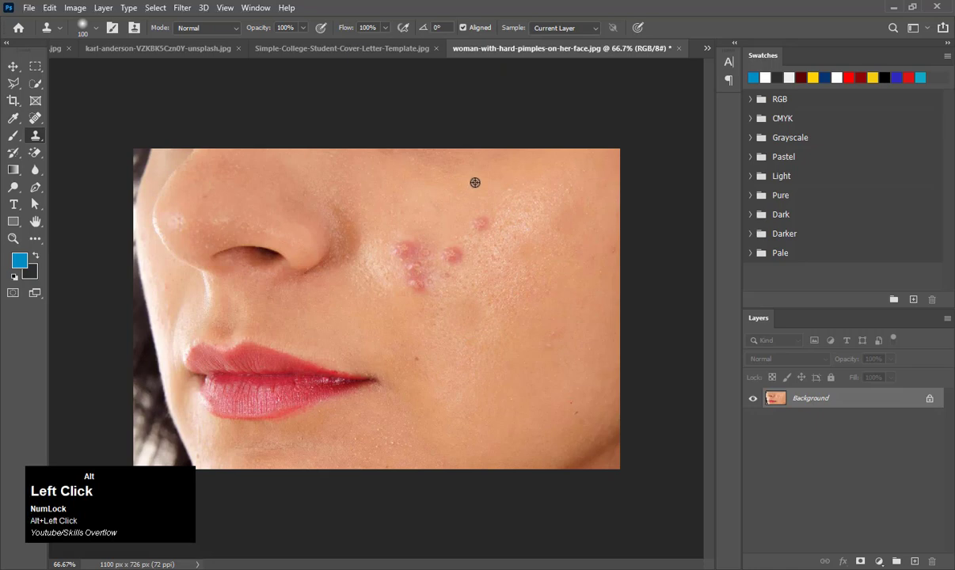
{"action": "left_click", "coordinate": [480, 222]}
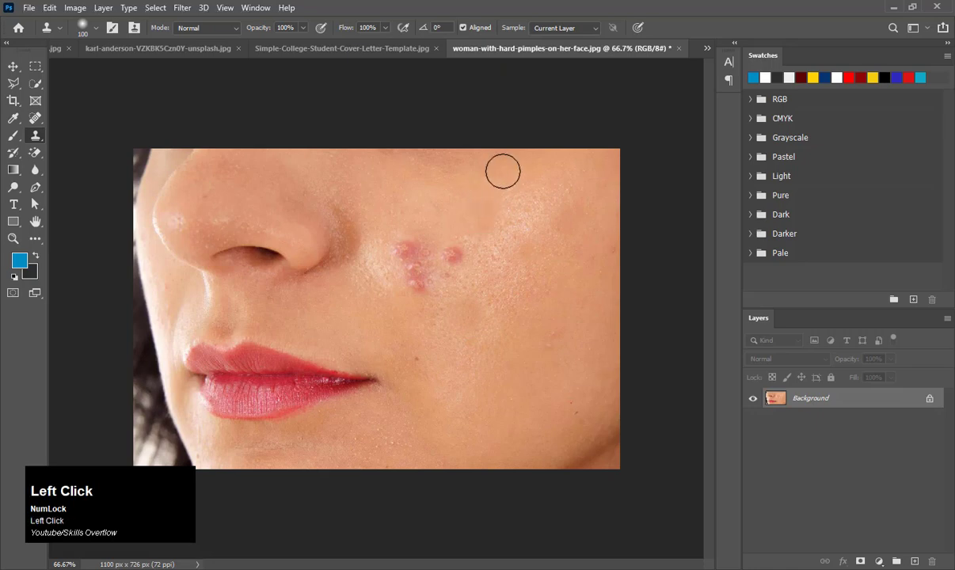
{"action": "left_click", "coordinate": [454, 226], "text": "alt"}
{"action": "left_click", "coordinate": [458, 242]}
{"action": "left_click", "coordinate": [452, 252]}
{"action": "left_click", "coordinate": [461, 213], "text": "alt"}
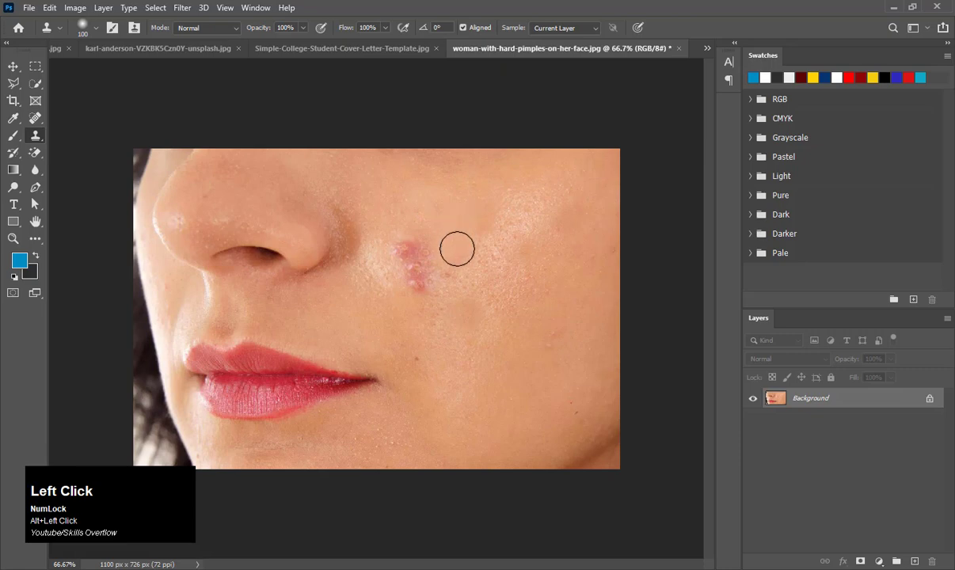
{"action": "left_click", "coordinate": [456, 247]}
{"action": "left_click", "coordinate": [459, 215], "text": "alt"}
{"action": "left_click", "coordinate": [447, 274]}
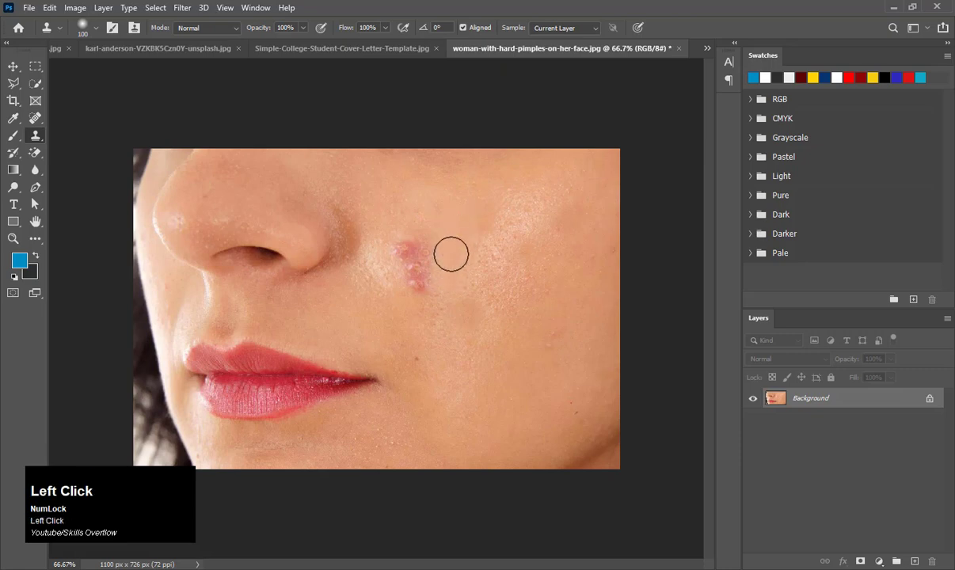
- Clone skin from above over the upper part of the pimple cluster beside the nose
{"action": "left_click", "coordinate": [413, 199], "text": "alt"}
{"action": "left_click", "coordinate": [402, 244]}
{"action": "left_click", "coordinate": [426, 203], "text": "alt"}
{"action": "left_click", "coordinate": [422, 243]}
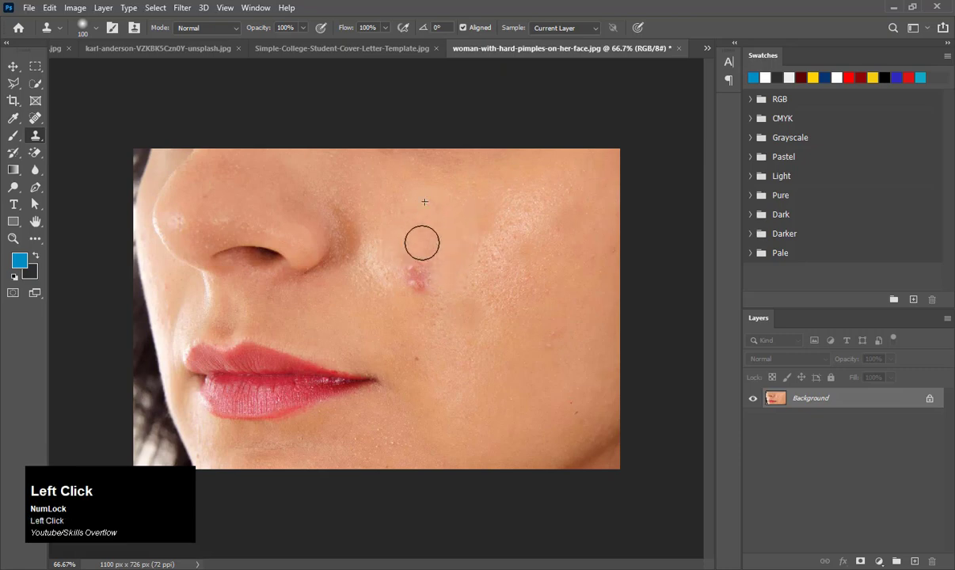
{"action": "left_click", "coordinate": [431, 220], "text": "alt"}
{"action": "left_click", "coordinate": [411, 245]}
{"action": "left_click", "coordinate": [433, 212], "text": "alt"}
{"action": "left_click", "coordinate": [413, 266]}
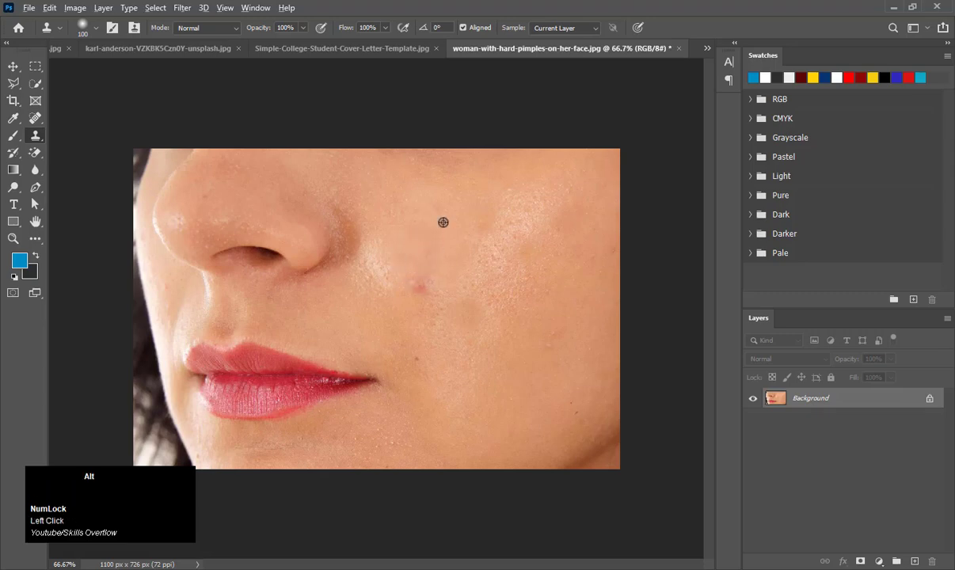
- Clone away the last red spot of the cluster beside the nose and blend the surrounding skin
{"action": "left_click", "coordinate": [446, 243], "text": "alt"}
{"action": "left_click", "coordinate": [415, 285]}
{"action": "left_click", "coordinate": [437, 251], "text": "alt"}
{"action": "left_click", "coordinate": [427, 275]}
{"action": "left_click", "coordinate": [436, 236], "text": "alt"}
{"action": "left_click", "coordinate": [392, 247]}
{"action": "left_click", "coordinate": [429, 228], "text": "alt"}
{"action": "left_click", "coordinate": [434, 241]}
- Inspect the retouched cheek at several magnifications to judge how naturally the cloned skin blends in
{"action": "key", "text": "ctrl+minus"}
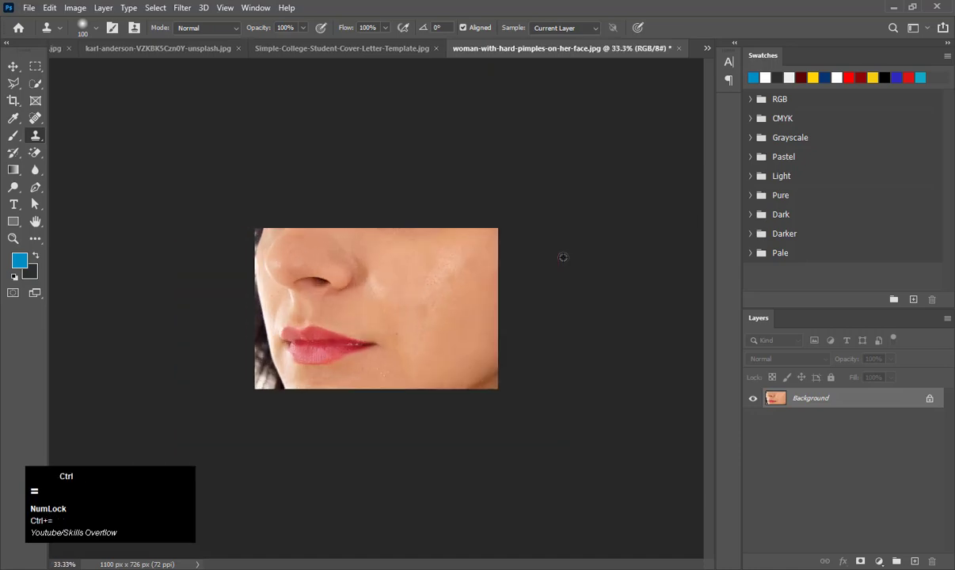
{"action": "key", "text": "ctrl+equal"}
{"action": "key", "text": "ctrl+equal"}
{"action": "key", "text": "ctrl+equal"}
{"action": "key", "text": "ctrl+equal"}
{"action": "key", "text": "ctrl+minus"}
{"action": "key", "text": "ctrl+minus"}
{"action": "key", "text": "ctrl+minus"}
{"action": "key", "text": "ctrl+minus"}
{"action": "key", "text": "ctrl+minus"}
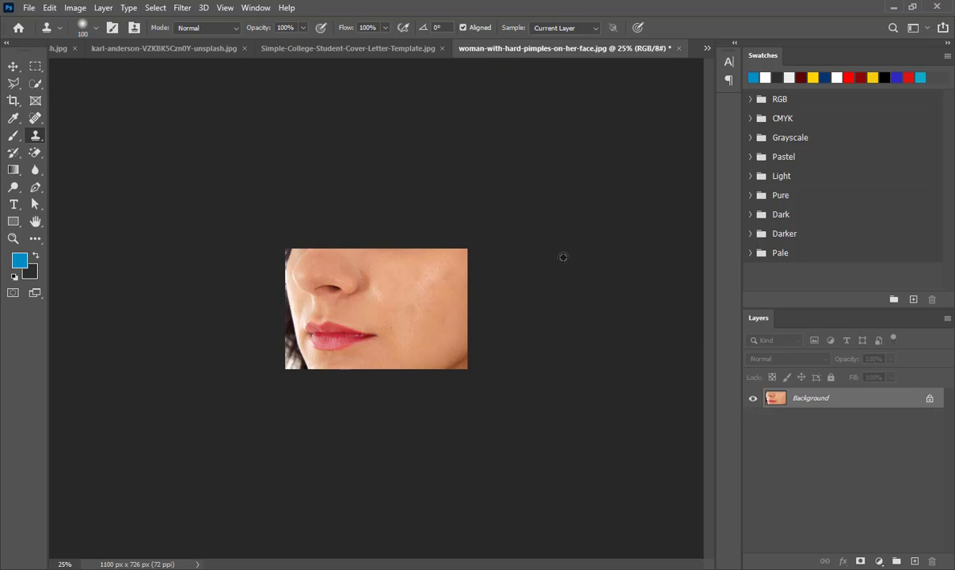
- Bring up the karl-anderson bird photo, passing through the cover letter document, and frame the upper beak closely
{"action": "left_click", "coordinate": [329, 50]}
{"action": "key", "text": "ctrl+minus"}
{"action": "key", "text": "ctrl+minus"}
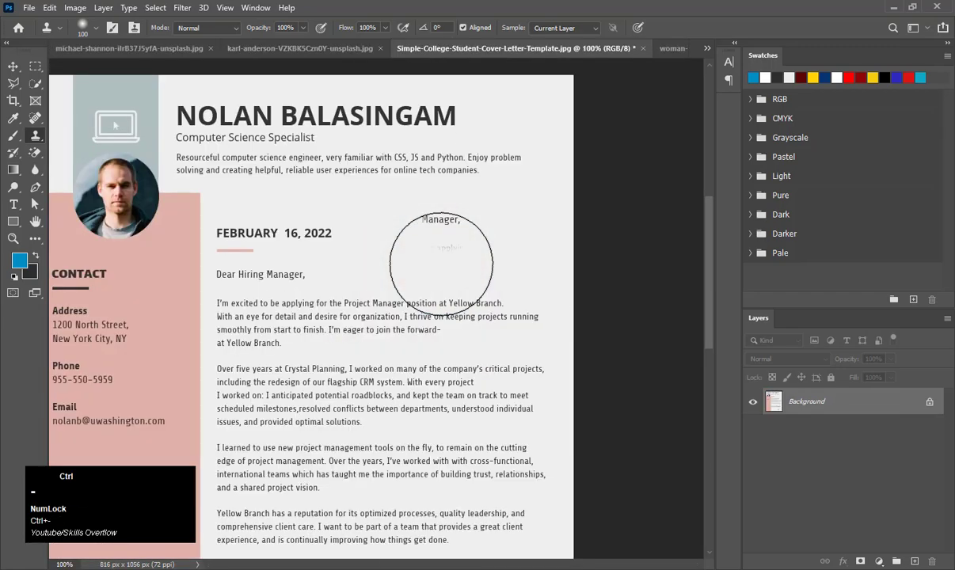
{"action": "key", "text": "ctrl+minus"}
{"action": "key", "text": "ctrl+minus"}
{"action": "left_click", "coordinate": [312, 47]}
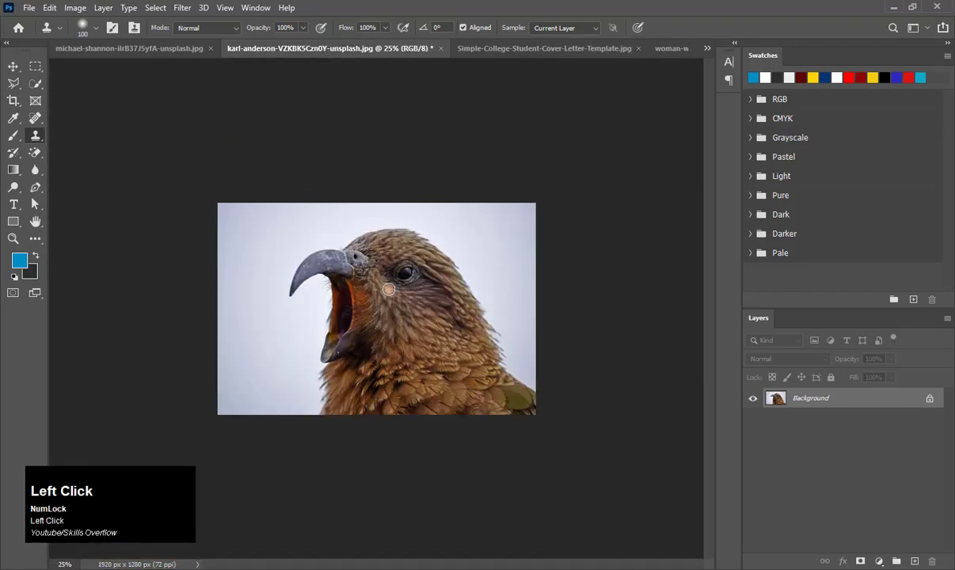
{"action": "key", "text": "z"}
{"action": "left_click", "coordinate": [356, 261]}
{"action": "left_click", "coordinate": [356, 261]}
{"action": "left_click", "coordinate": [356, 262]}
{"action": "key", "text": "space"}
{"action": "left_click", "coordinate": [259, 214]}
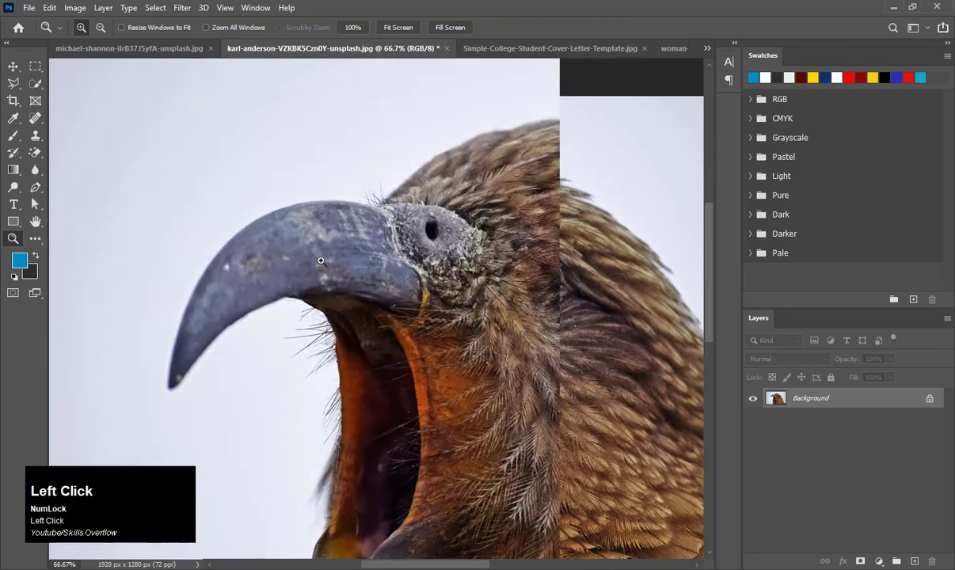
- Remove the white speck on the upper beak by cloning the adjacent beak surface with Clone Stamp at brush size 35
{"action": "key", "text": "s"}
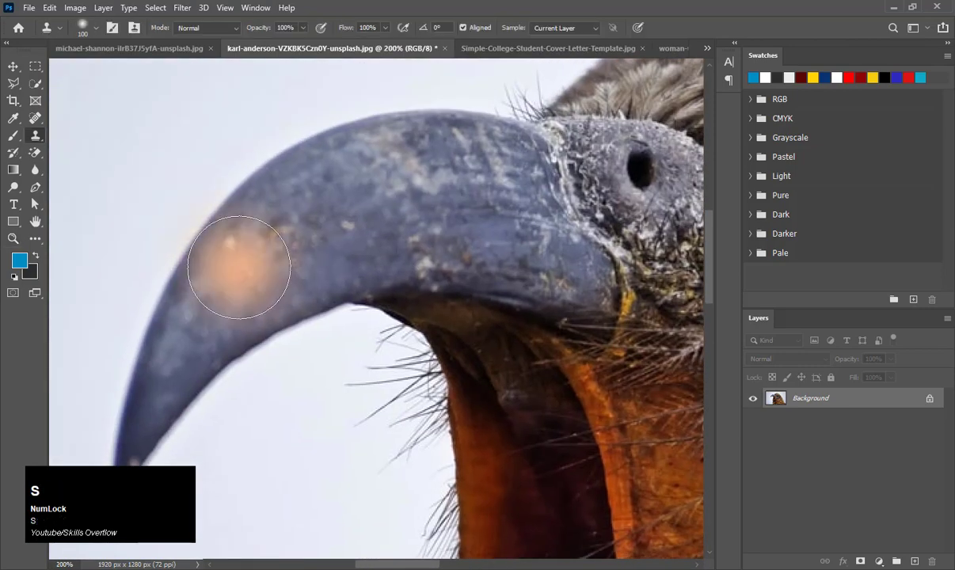
{"action": "key", "text": "bracketleft"}
{"action": "key", "text": "bracketleft"}
{"action": "key", "text": "bracketleft"}
{"action": "key", "text": "bracketleft"}
{"action": "key", "text": "bracketleft"}
{"action": "key", "text": "bracketleft"}
{"action": "key", "text": "bracketleft"}
{"action": "key", "text": "bracketleft"}
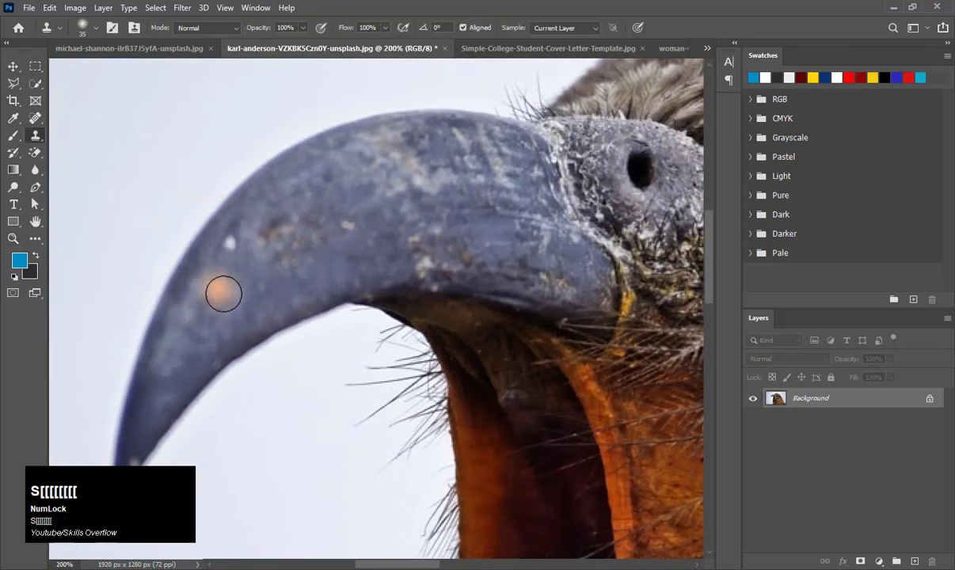
{"action": "left_click", "coordinate": [224, 261], "text": "alt"}
{"action": "left_click", "coordinate": [231, 246]}
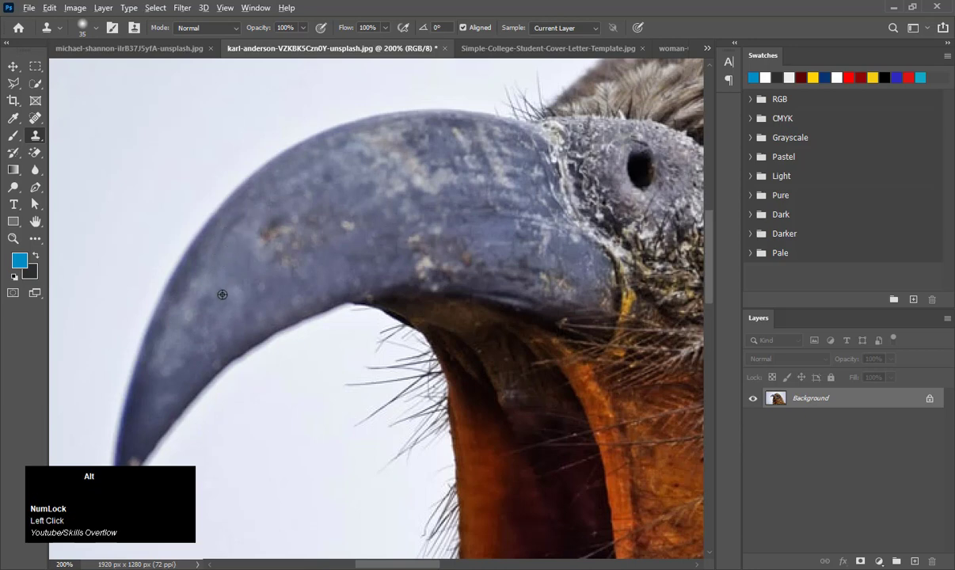
{"action": "left_click", "coordinate": [208, 279], "text": "alt"}
{"action": "left_click", "coordinate": [243, 281]}
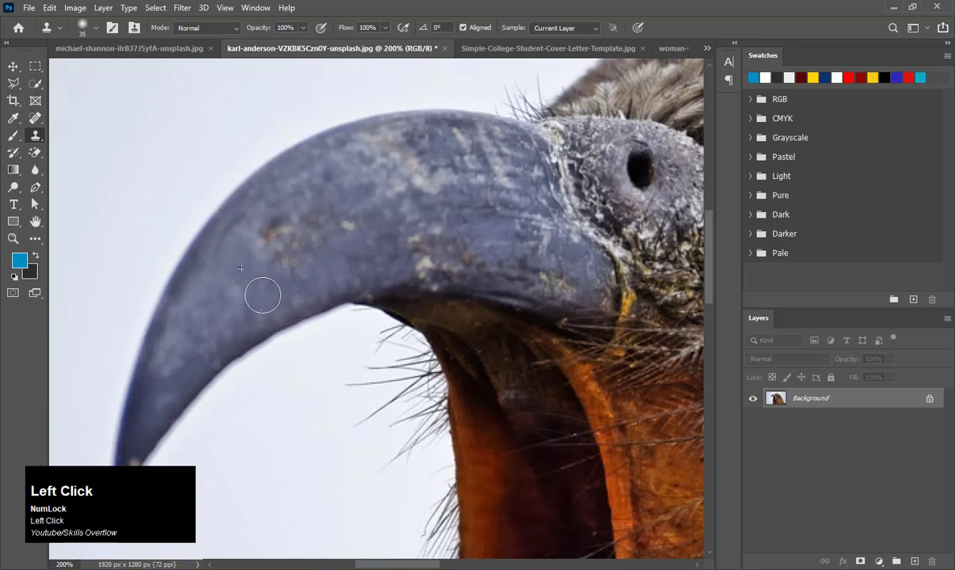
- Clone clean beak surface over the brown stains on the middle of the upper beak at brush size 40
{"action": "left_click", "coordinate": [226, 264], "text": "alt"}
{"action": "key", "text": "bracketright"}
{"action": "key", "text": "bracketright"}
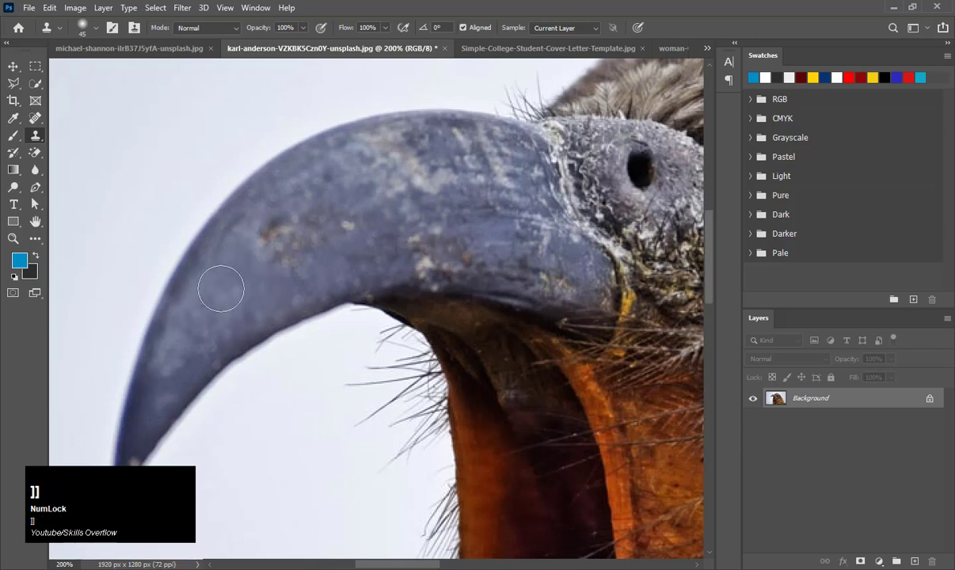
{"action": "key", "text": "bracketleft"}
{"action": "left_click", "coordinate": [241, 269], "text": "alt"}
{"action": "mouse_move", "coordinate": [269, 248]}
{"action": "left_mouse_down"}
{"action": "mouse_move", "coordinate": [288, 228]}
{"action": "mouse_move", "coordinate": [344, 225]}
{"action": "left_mouse_up"}
{"action": "left_click", "coordinate": [244, 245], "text": "alt"}
{"action": "left_click", "coordinate": [274, 227]}
{"action": "left_click", "coordinate": [226, 282], "text": "alt"}
{"action": "left_click", "coordinate": [296, 264]}
{"action": "left_click", "coordinate": [256, 234], "text": "alt"}
{"action": "left_click", "coordinate": [303, 195]}
{"action": "left_click", "coordinate": [309, 217], "text": "alt"}
{"action": "left_click", "coordinate": [376, 179]}
- Smooth the pale marks and uneven patches across the upper and middle beak with surface sampled nearby
{"action": "left_click", "coordinate": [336, 167], "text": "alt"}
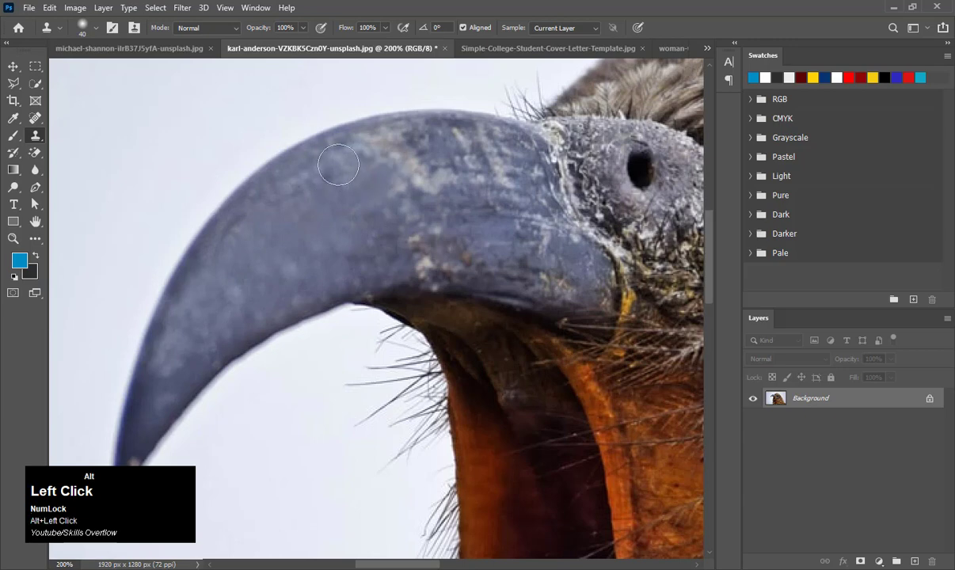
{"action": "left_click", "coordinate": [359, 146]}
{"action": "left_click", "coordinate": [330, 173], "text": "alt"}
{"action": "left_click_drag", "start_coordinate": [311, 175], "coordinate": [296, 193]}
{"action": "left_click", "coordinate": [330, 186], "text": "alt"}
{"action": "left_click", "coordinate": [299, 220]}
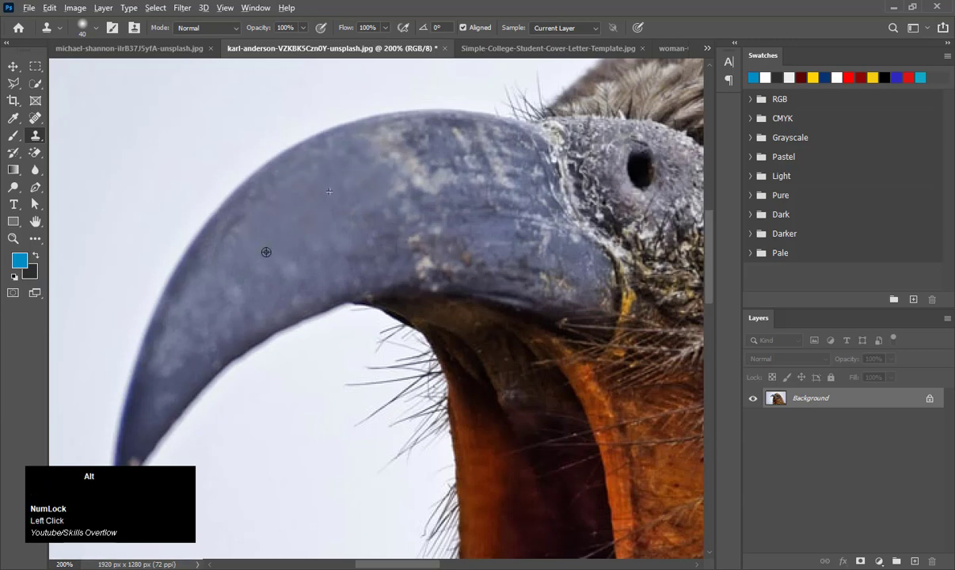
{"action": "left_click", "coordinate": [266, 252], "text": "alt"}
{"action": "left_click", "coordinate": [238, 296]}
{"action": "left_click", "coordinate": [260, 281], "text": "alt"}
{"action": "left_click", "coordinate": [286, 271]}
{"action": "left_click", "coordinate": [313, 215], "text": "alt"}
{"action": "left_click", "coordinate": [351, 242]}
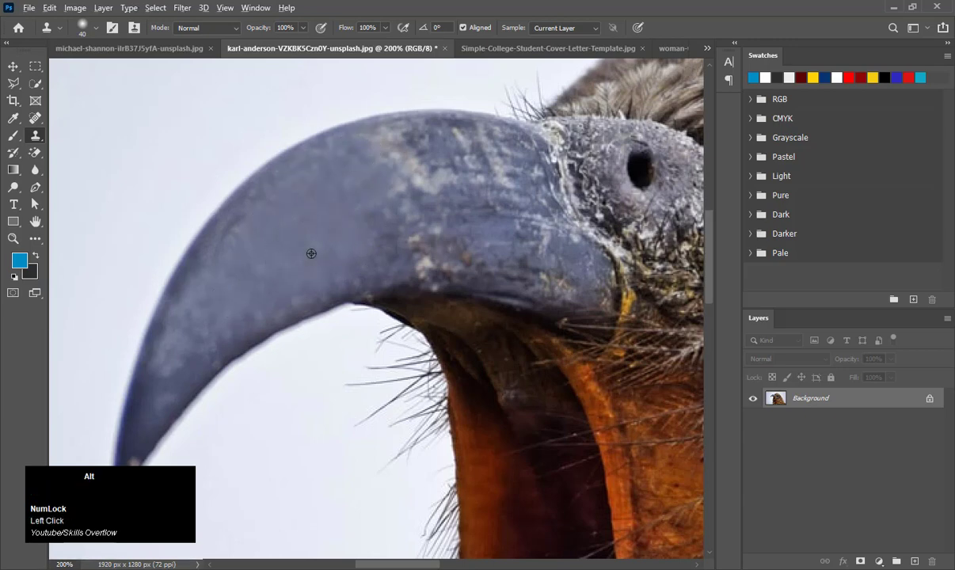
- Even out the mottled area towards the beak's tip by cloning smoother beak surface over it
{"action": "left_click", "coordinate": [281, 265], "text": "alt"}
{"action": "left_click", "coordinate": [245, 308]}
{"action": "left_click", "coordinate": [254, 277], "text": "alt"}
{"action": "left_click", "coordinate": [214, 321]}
{"action": "left_click", "coordinate": [227, 302], "text": "alt"}
{"action": "left_click", "coordinate": [166, 337]}
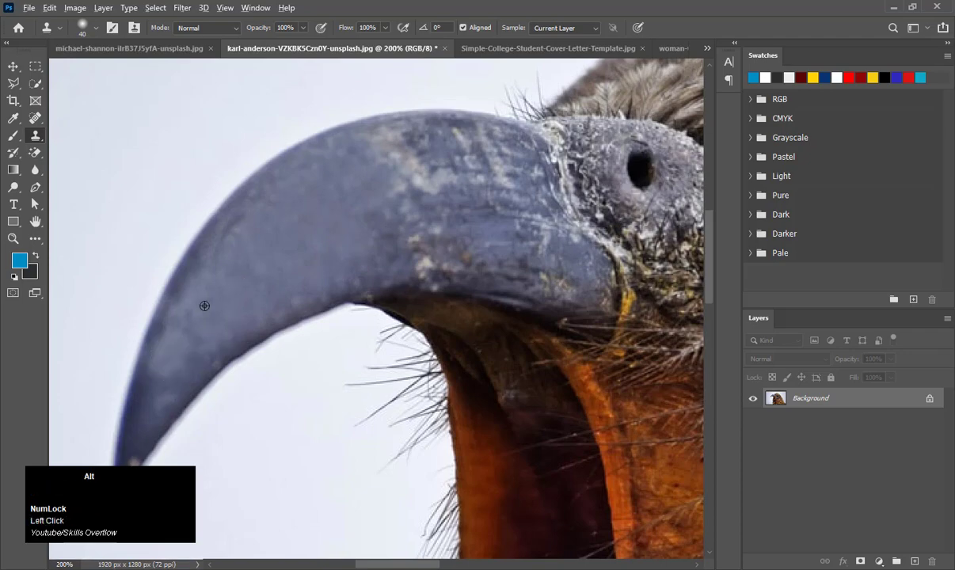
- Switch to the Background Eraser Tool with the whole retouched bird photo in view
{"action": "key", "text": "ctrl+minus"}
{"action": "key", "text": "ctrl+minus"}
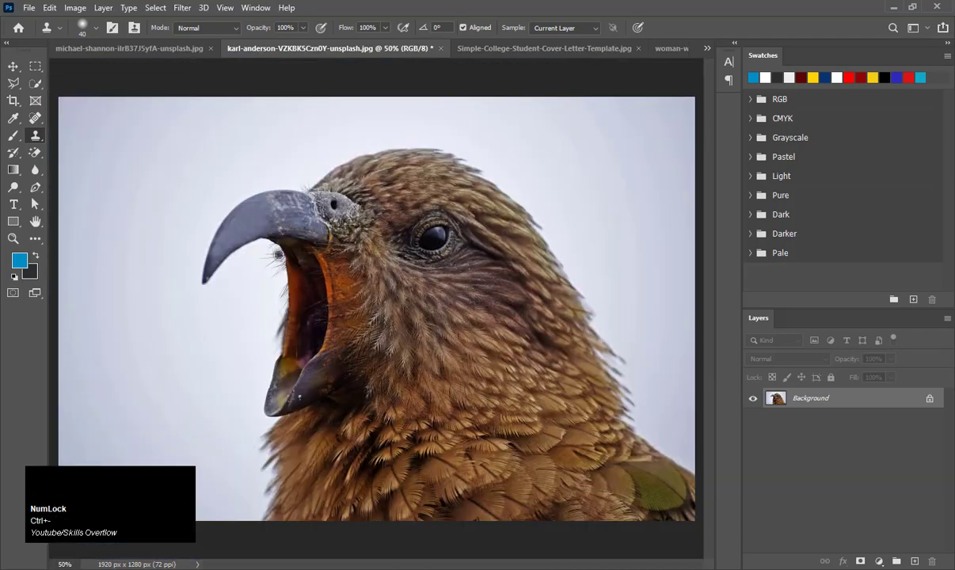
{"action": "key", "text": "ctrl+0"}
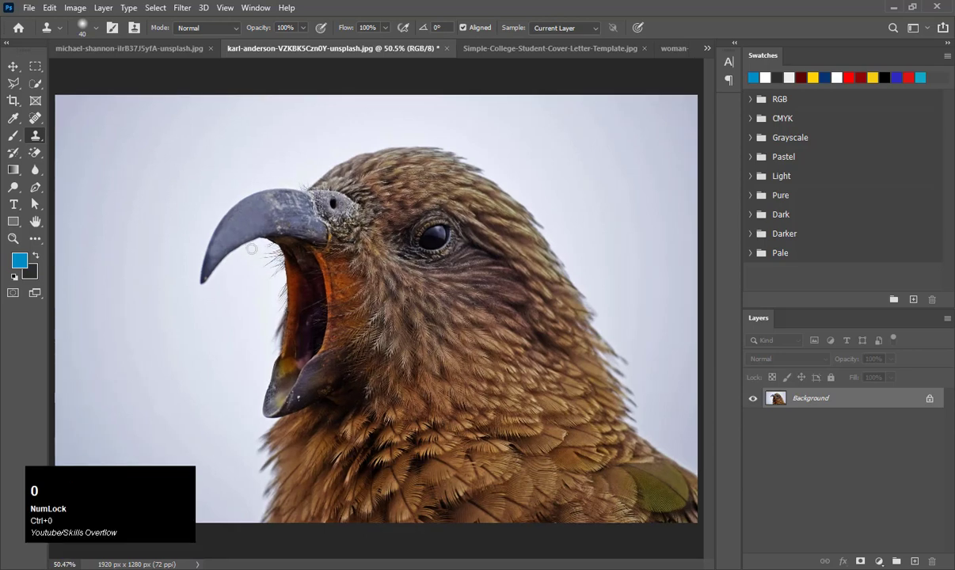
{"action": "key", "text": "ctrl+minus"}
{"action": "key", "text": "ctrl+minus"}
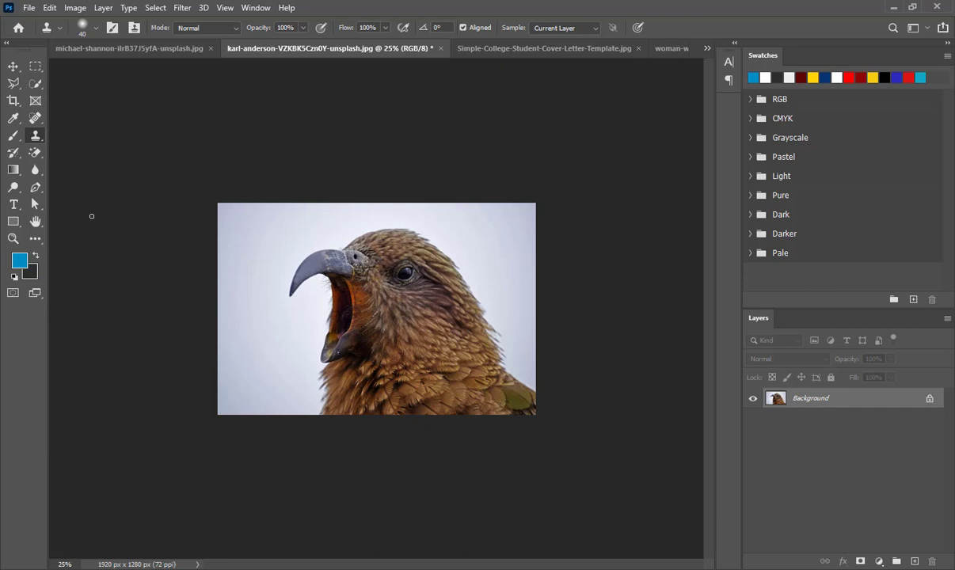
{"action": "mouse_move", "coordinate": [34, 155]}
{"action": "left_mouse_down"}
{"action": "mouse_move", "coordinate": [94, 156]}
{"action": "mouse_move", "coordinate": [98, 169]}
{"action": "left_mouse_up"}
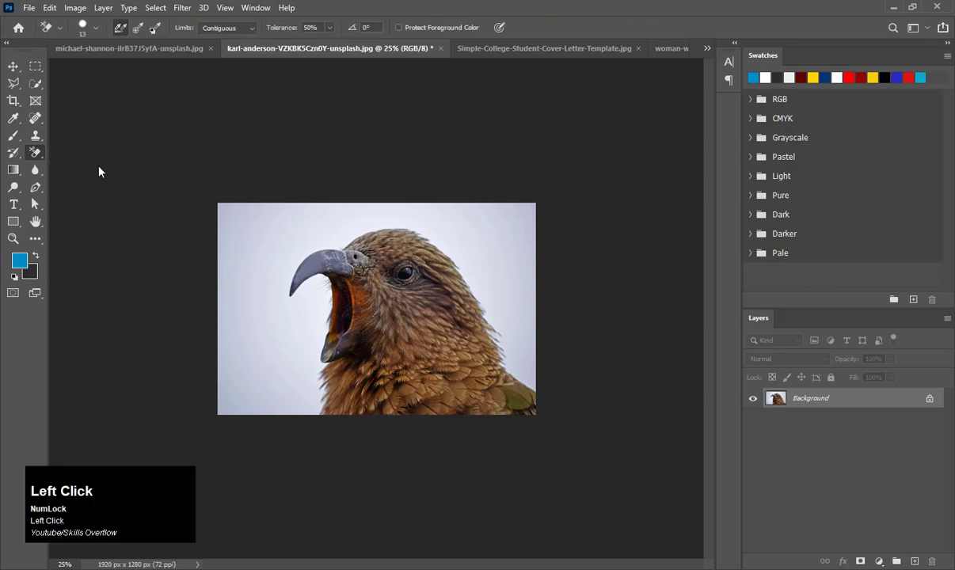